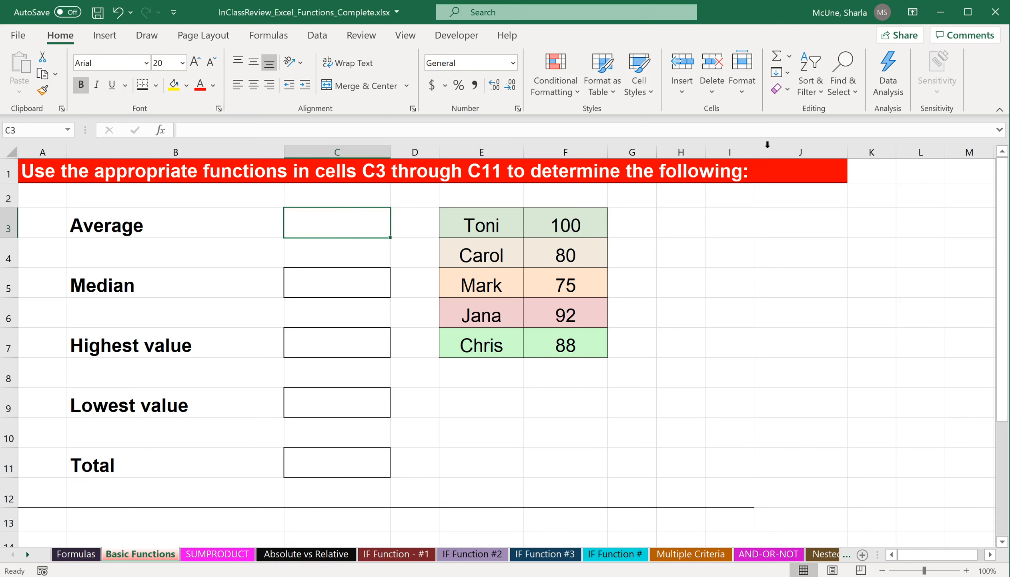
Browse the AutoSum, Math & Trig and More Functions lists to review the available function categories.
click(789, 60)
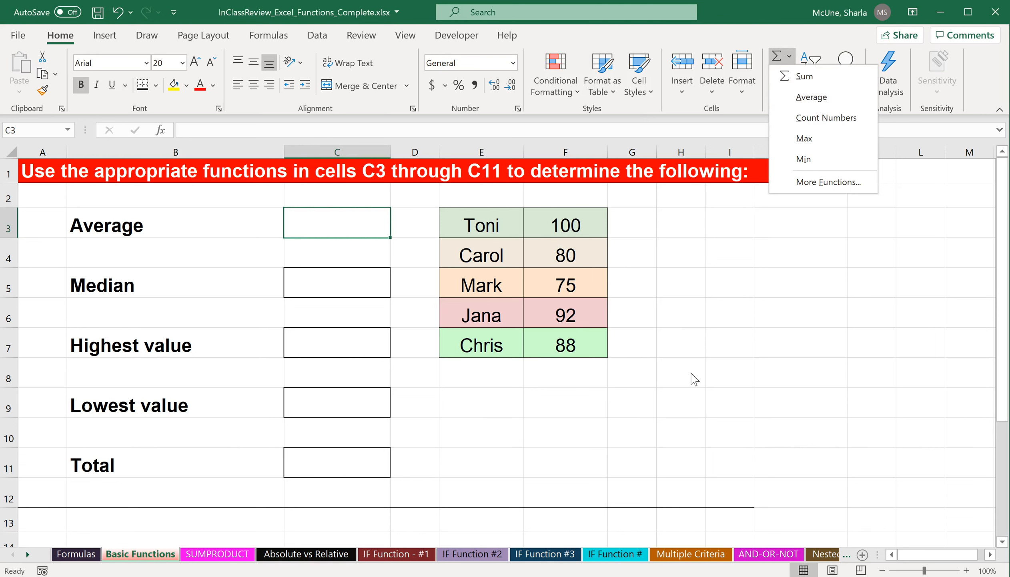
click(660, 309)
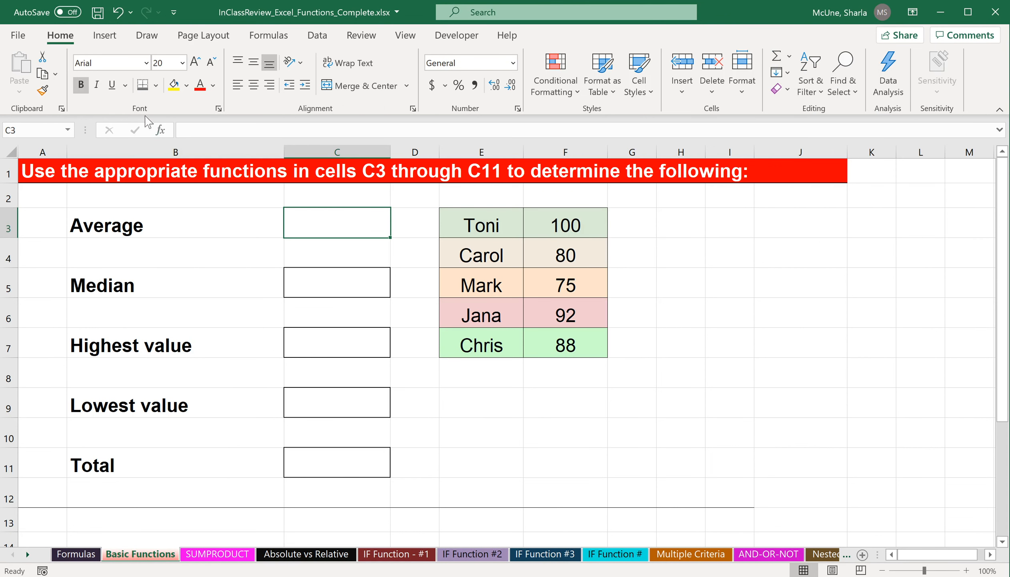
click(268, 35)
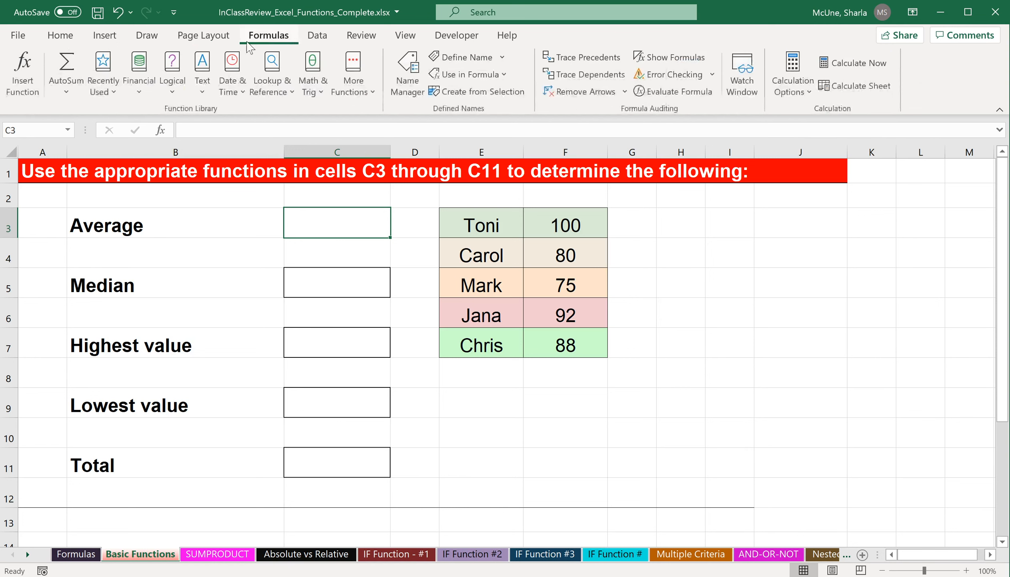
click(66, 90)
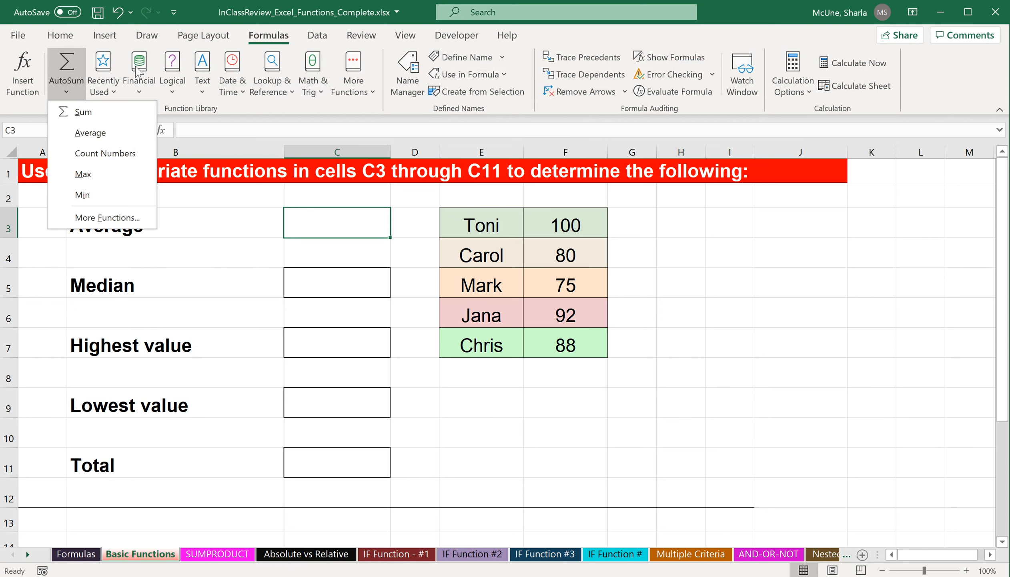
click(198, 14)
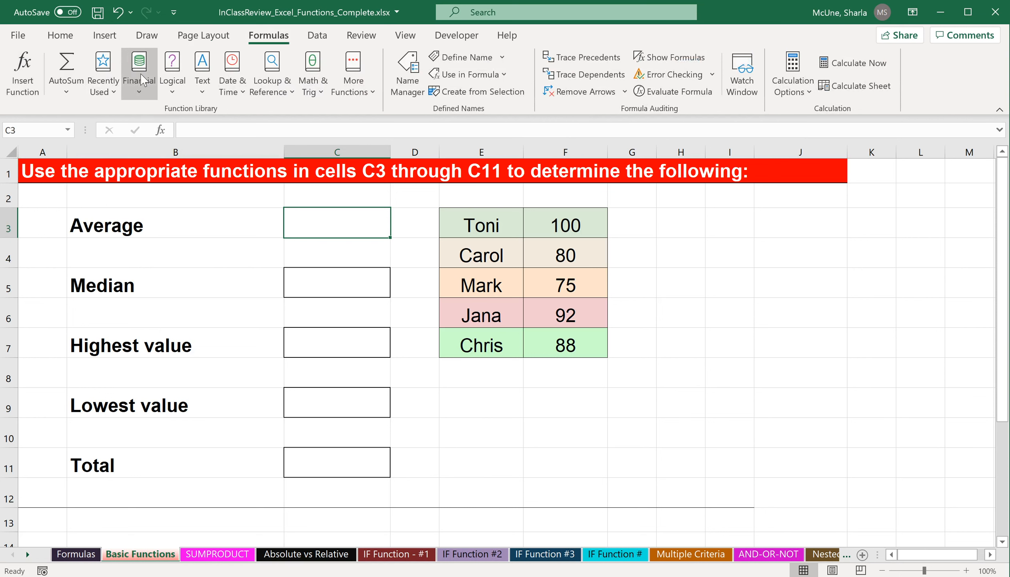
click(316, 92)
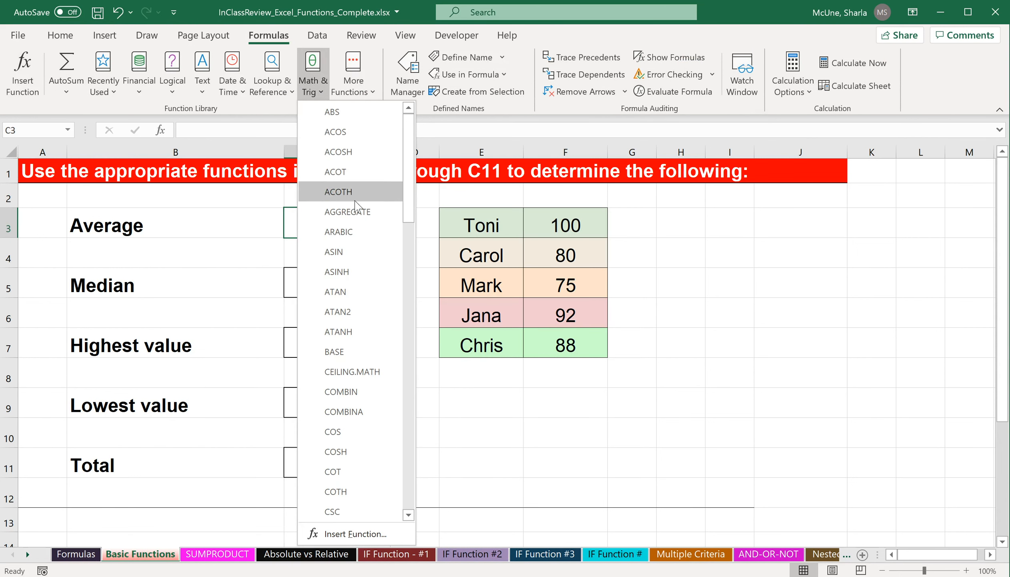
click(354, 80)
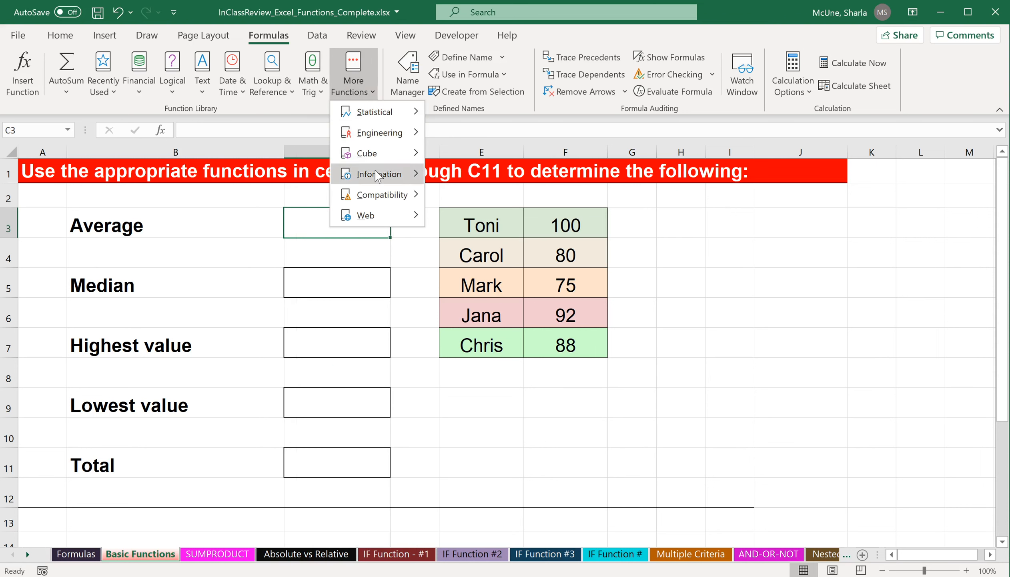
click(318, 95)
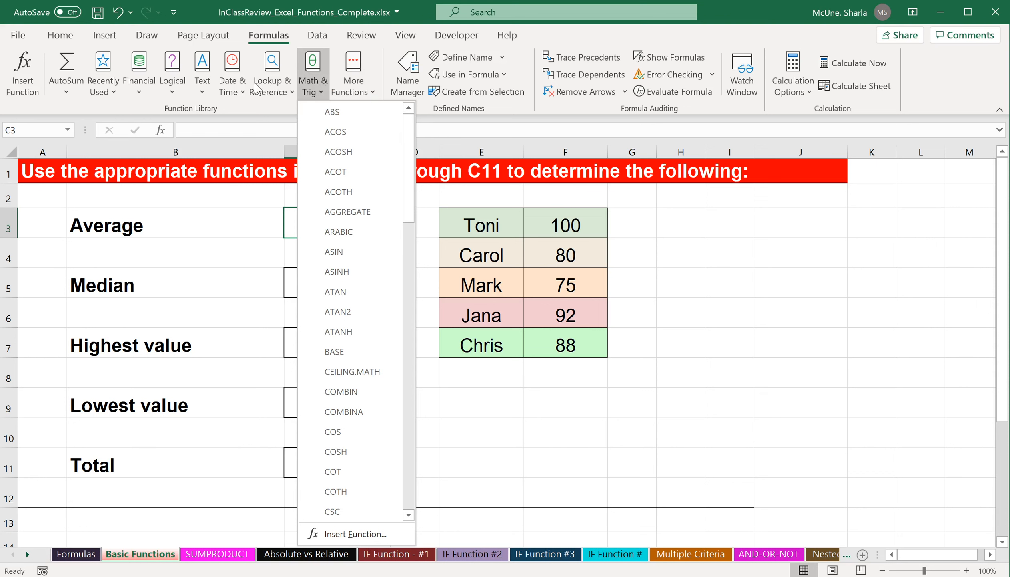
click(353, 75)
mouse_move(363, 113)
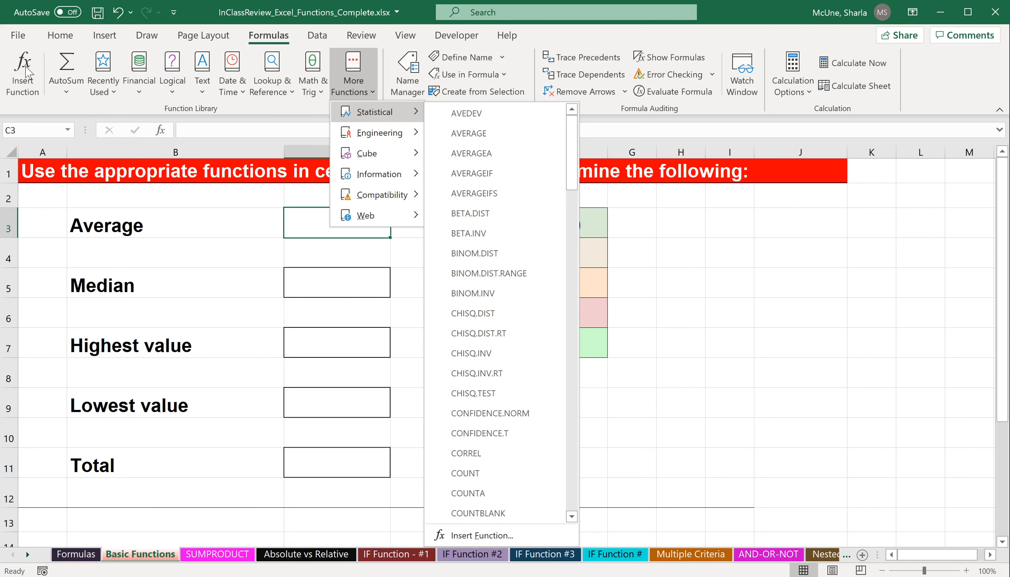
click(190, 13)
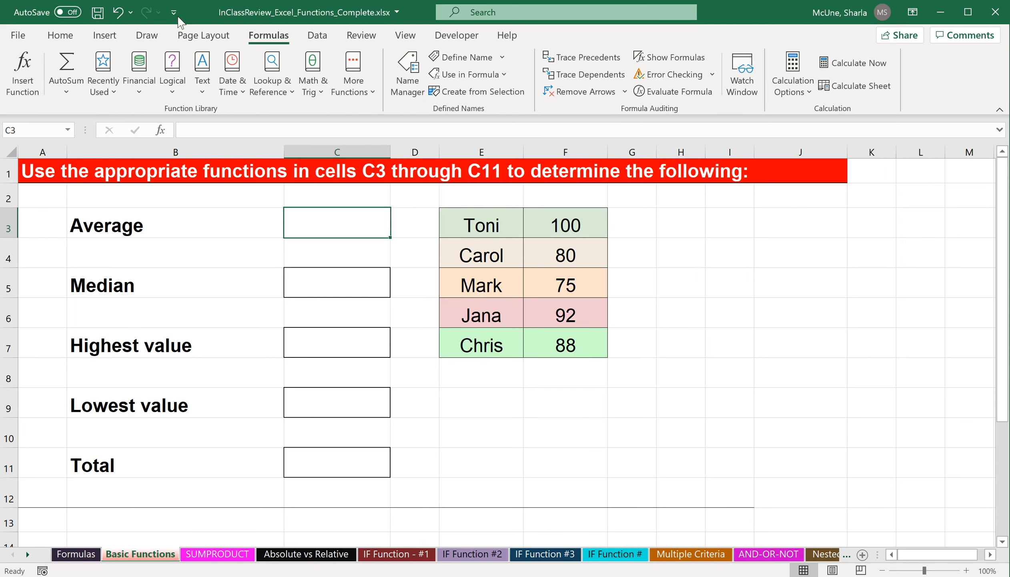
Insert an AVERAGE function in C3 by searching for average among all functions, using the range F3:F7.
click(162, 132)
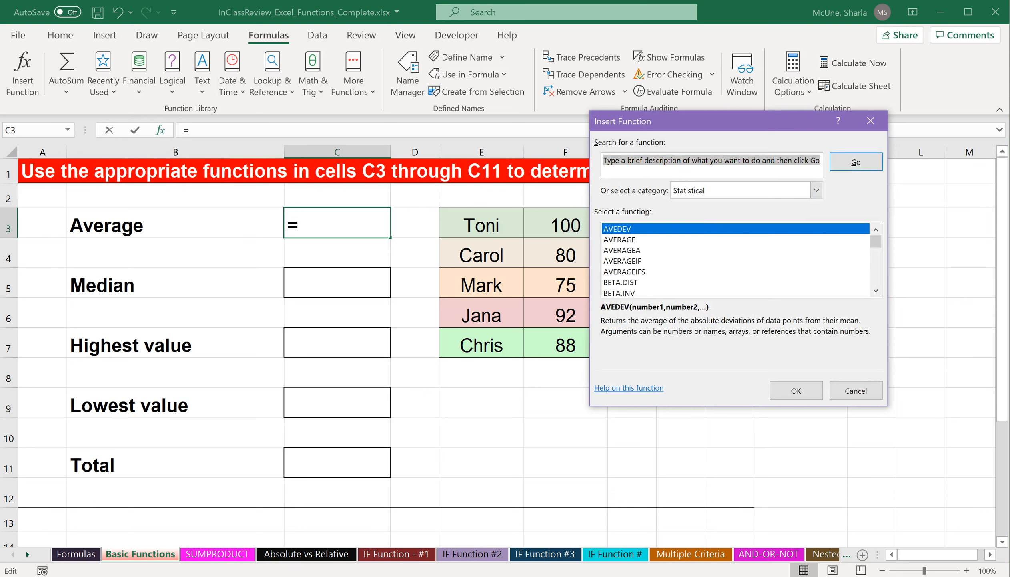
text(average)
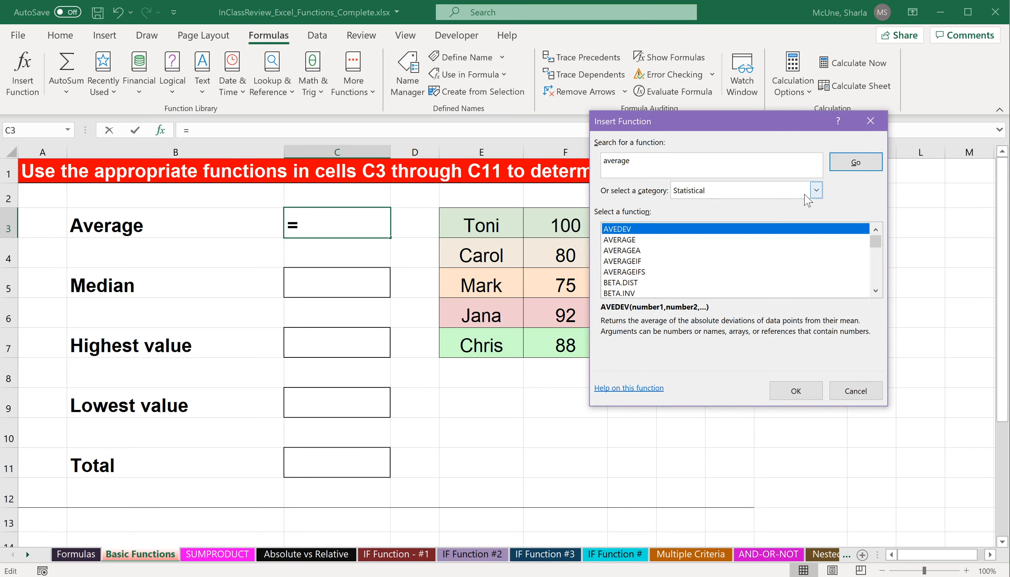
click(817, 191)
click(789, 217)
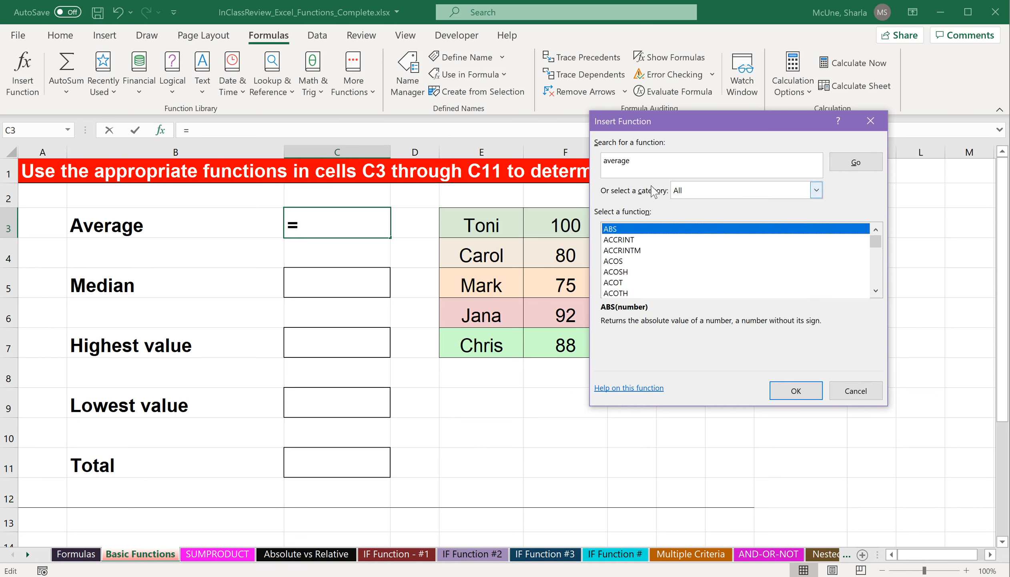
click(856, 164)
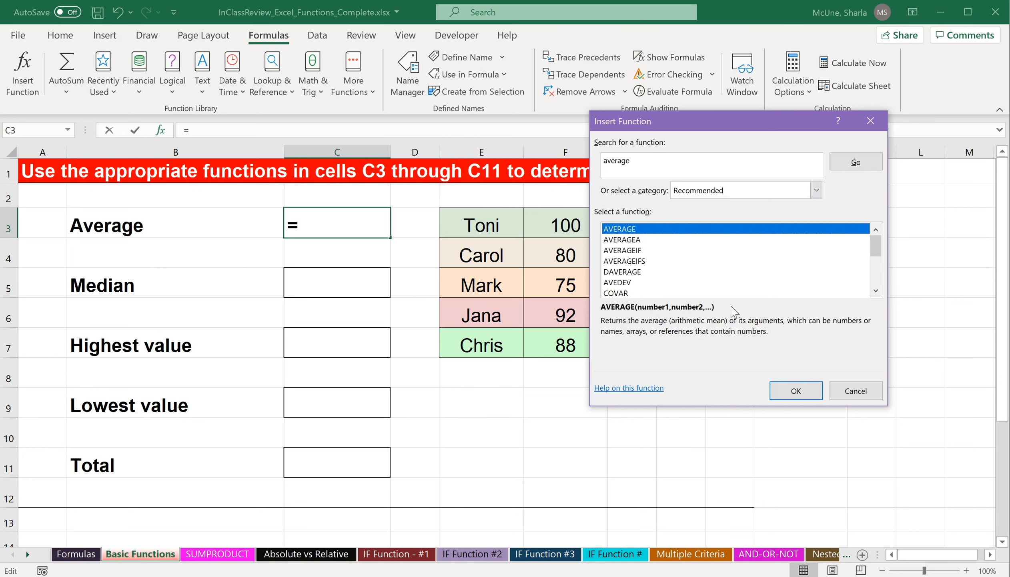
click(796, 390)
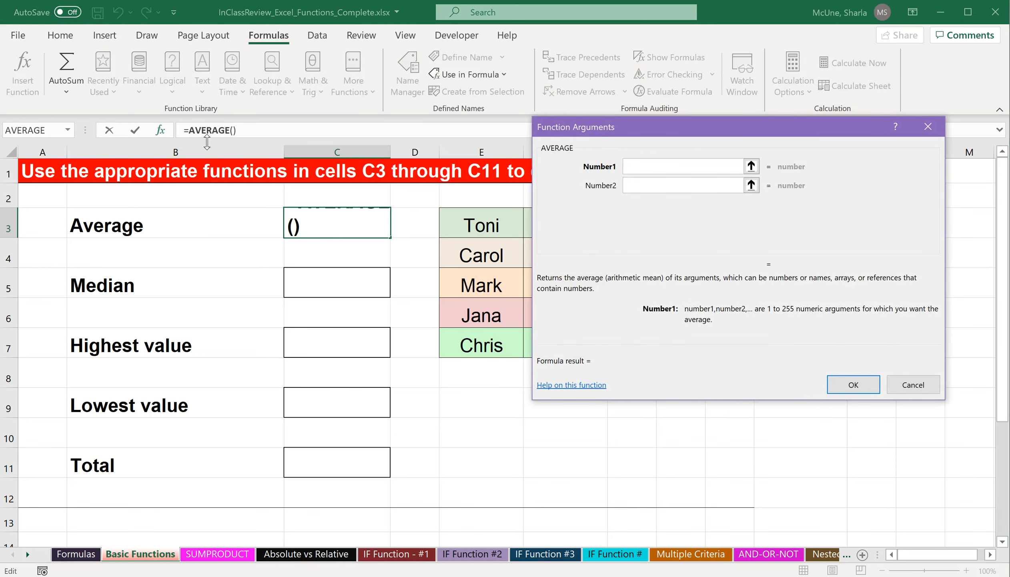
drag(757, 128, 809, 44)
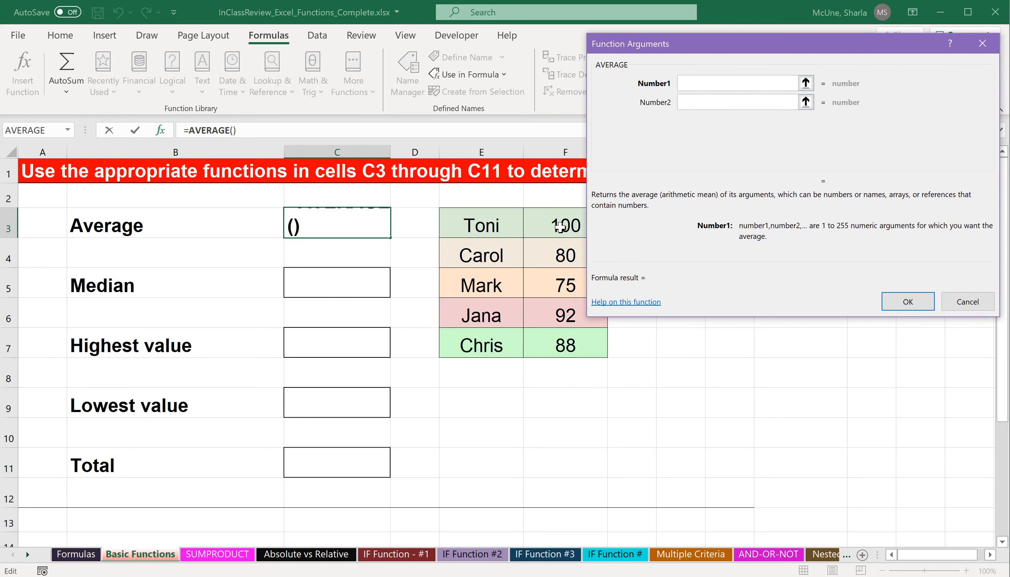
drag(563, 222, 561, 341)
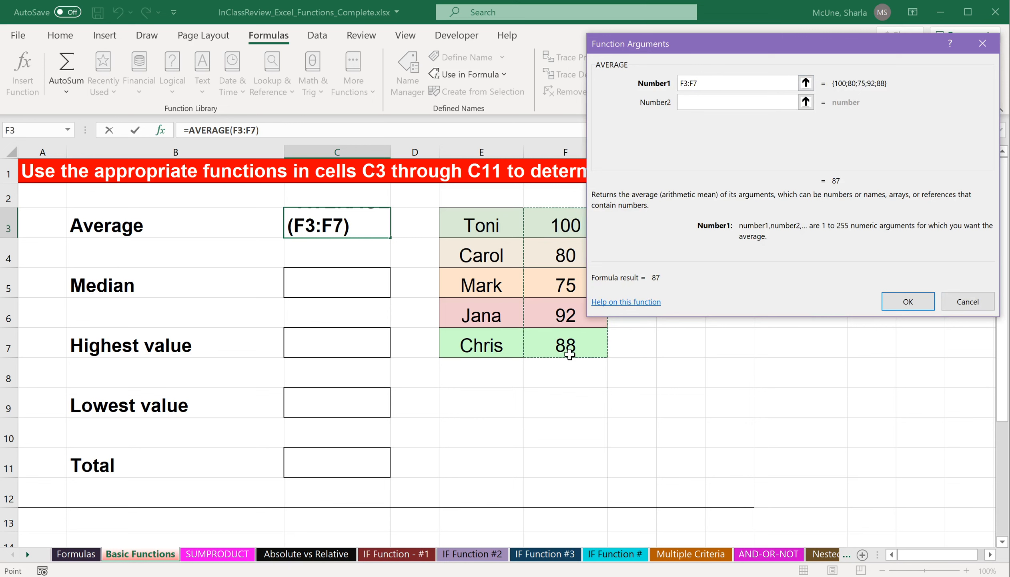
click(913, 301)
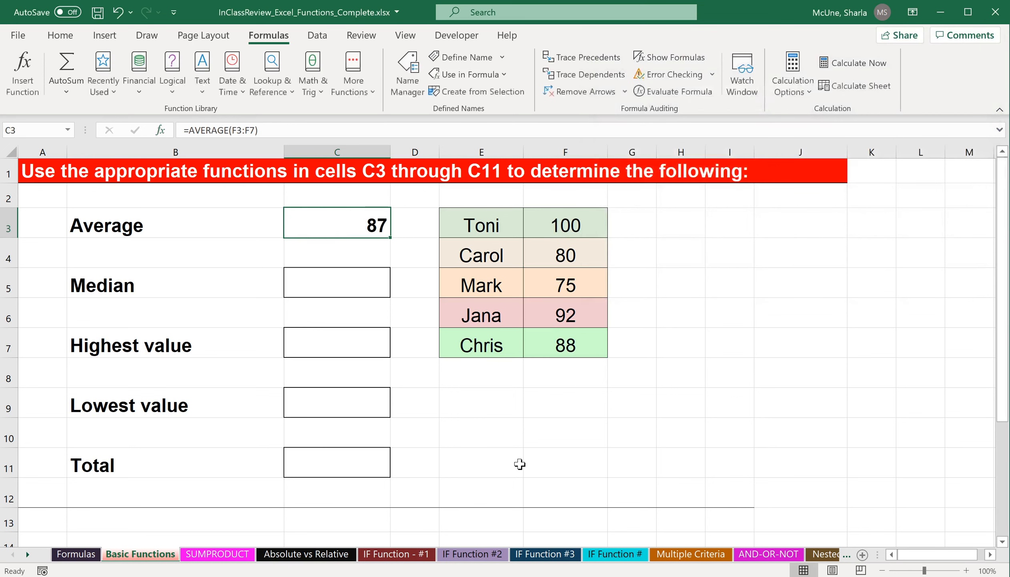
Insert a MEDIAN function in C5 with the default C3:C4 range, then undo that entry.
click(362, 284)
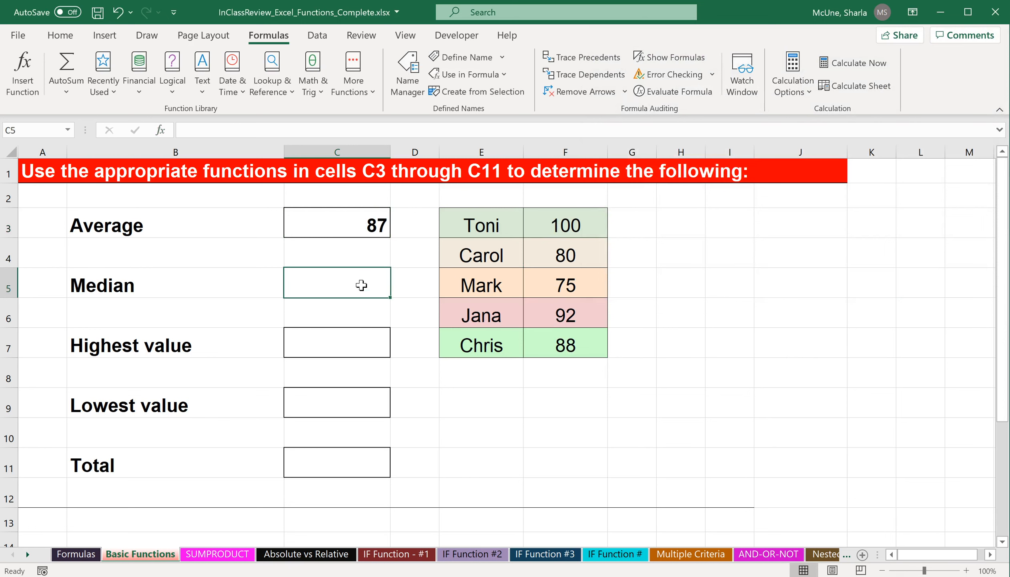
click(164, 129)
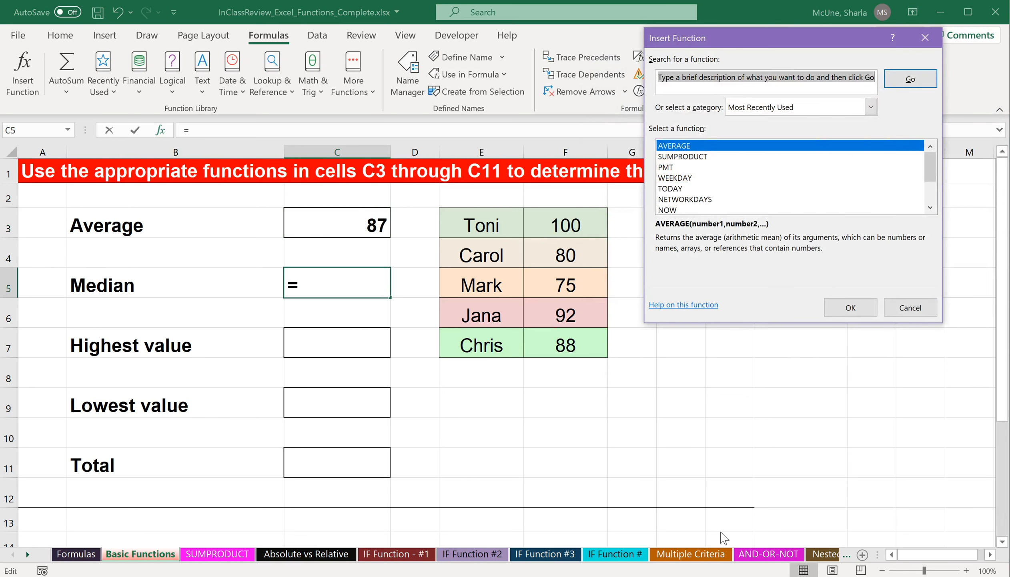
text(median)
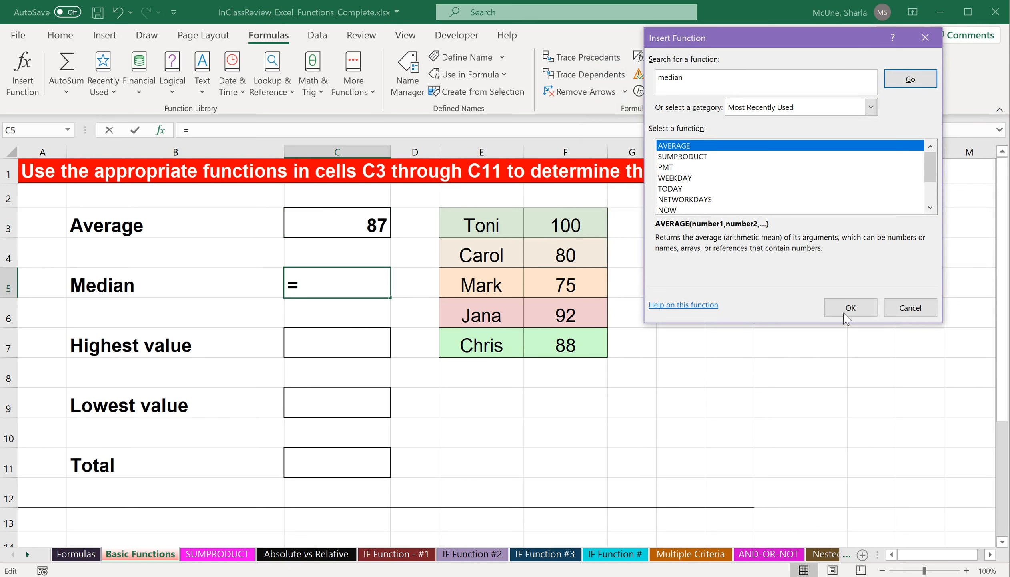
click(871, 107)
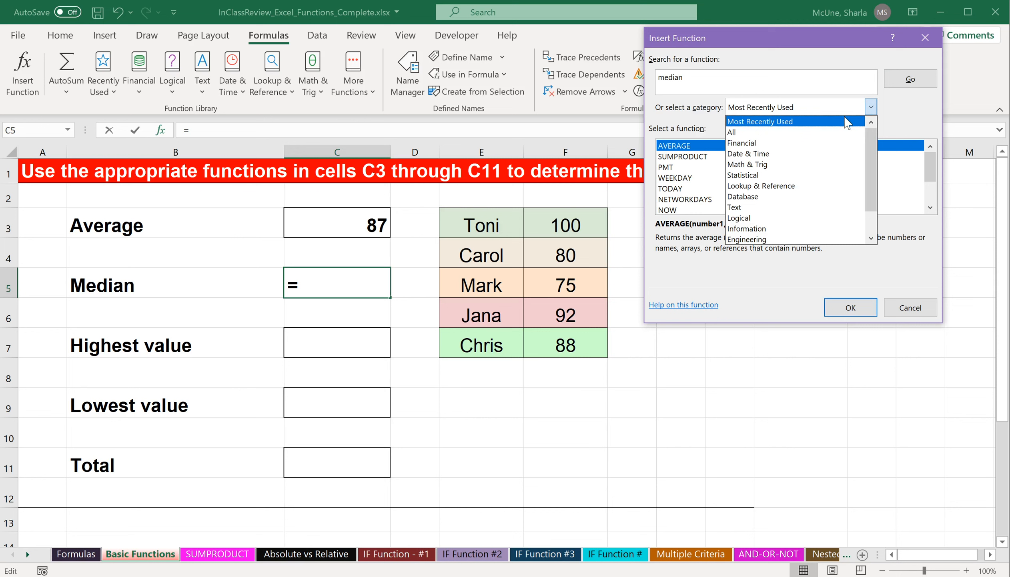
click(830, 135)
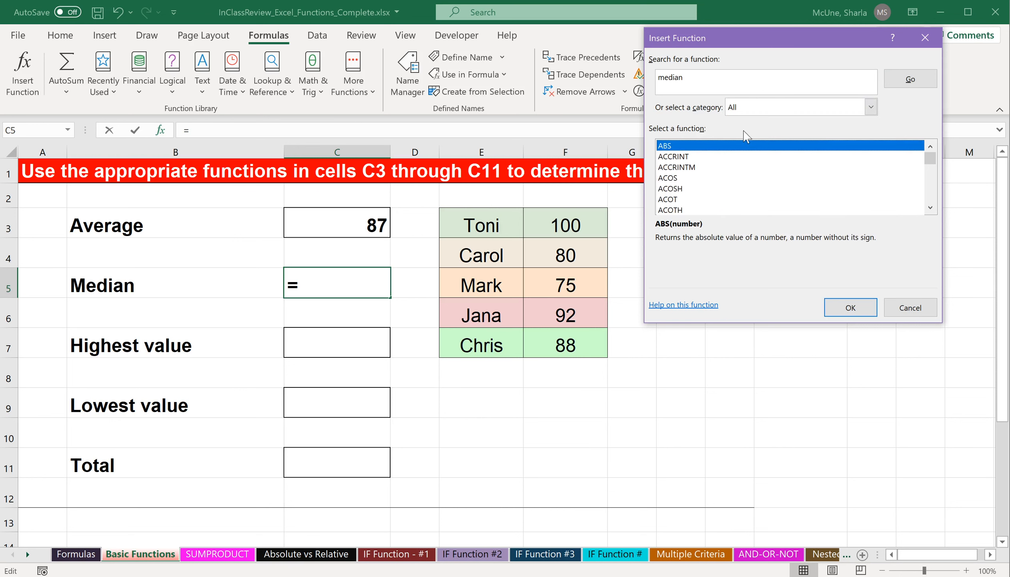
click(909, 80)
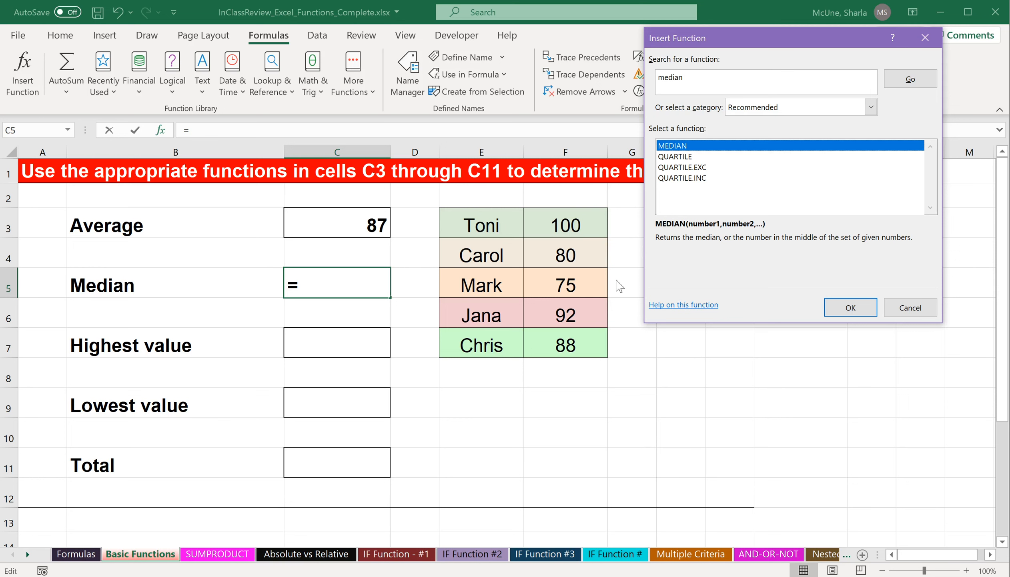
click(848, 308)
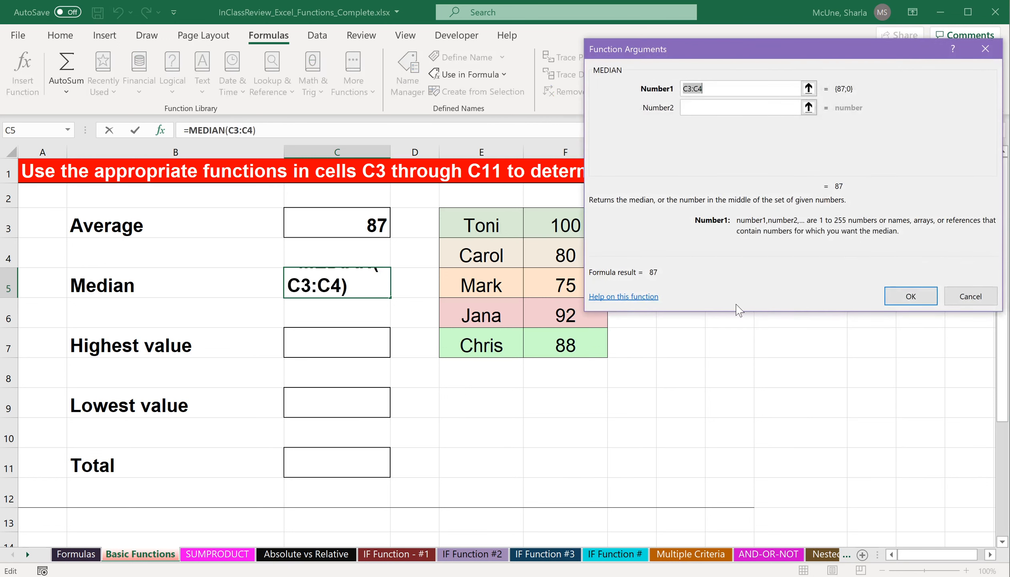
click(892, 298)
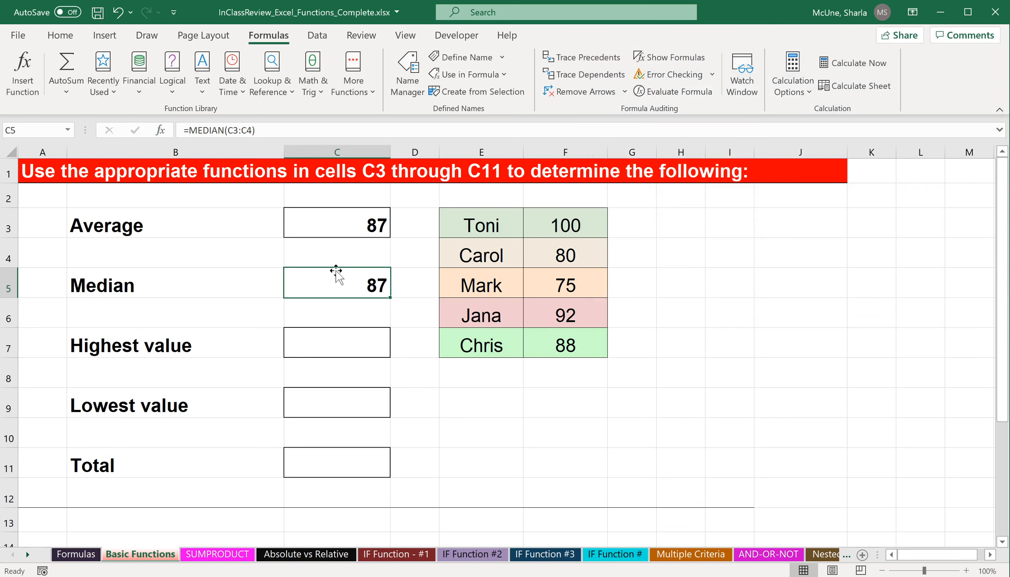
click(117, 12)
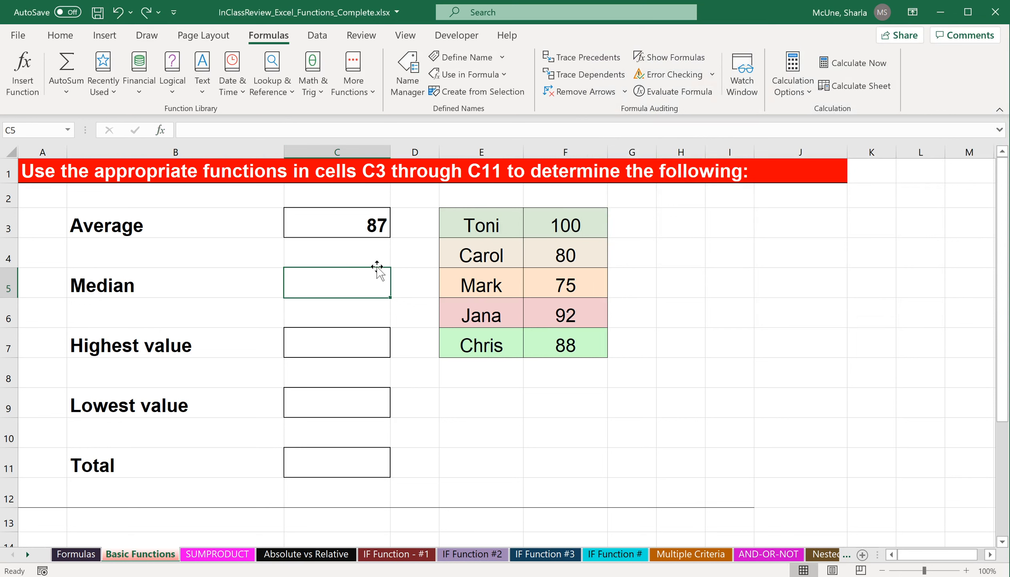
Insert a MEDIAN function in C5 by searching for median among all functions, using the range F3:F7.
click(160, 131)
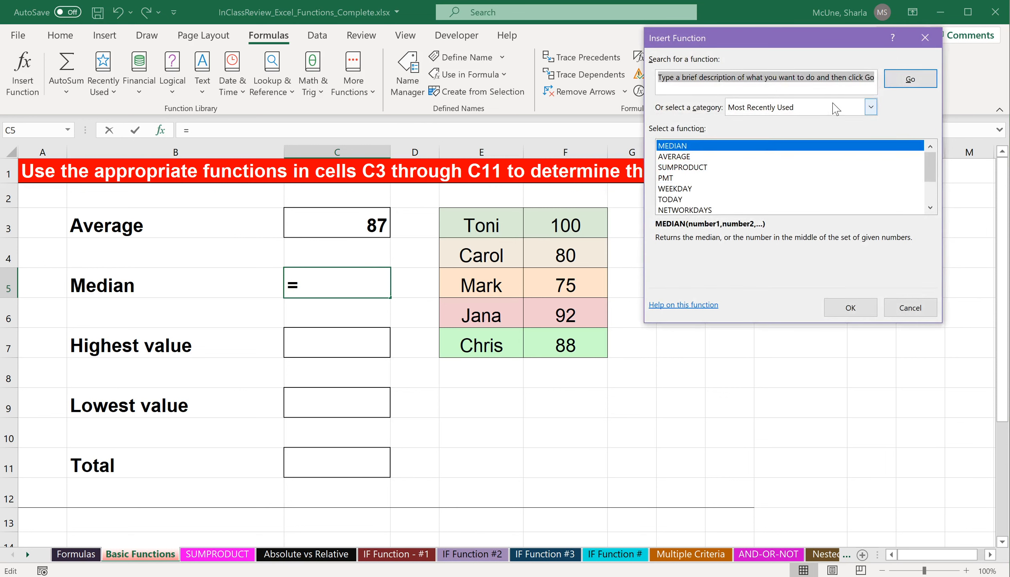
text(median)
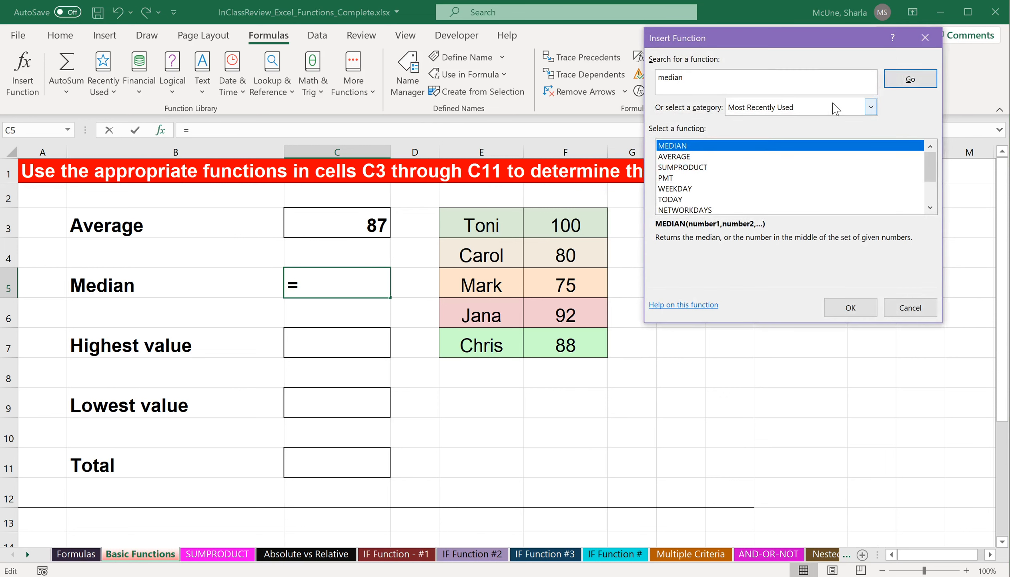
click(866, 109)
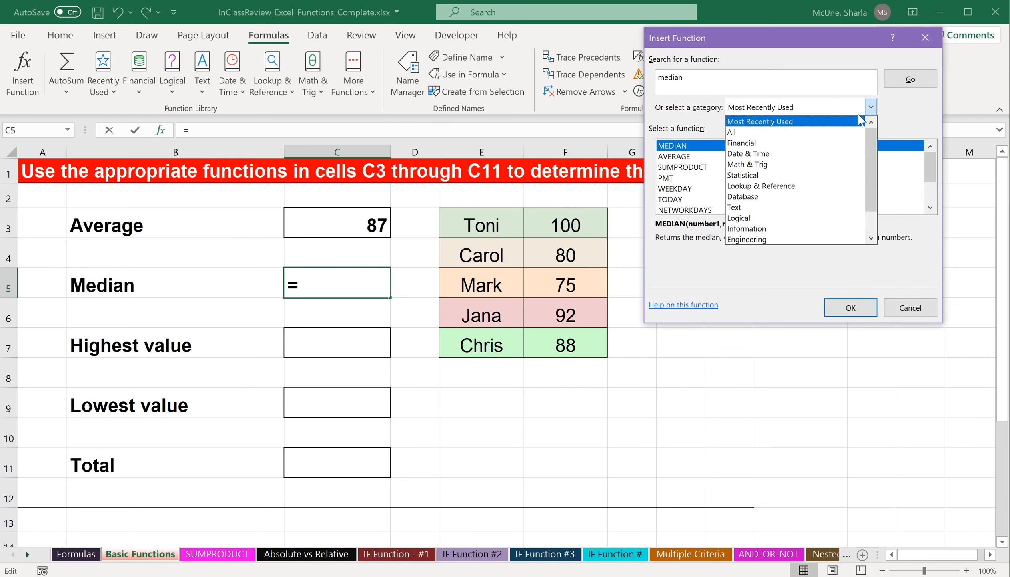
click(848, 132)
click(910, 79)
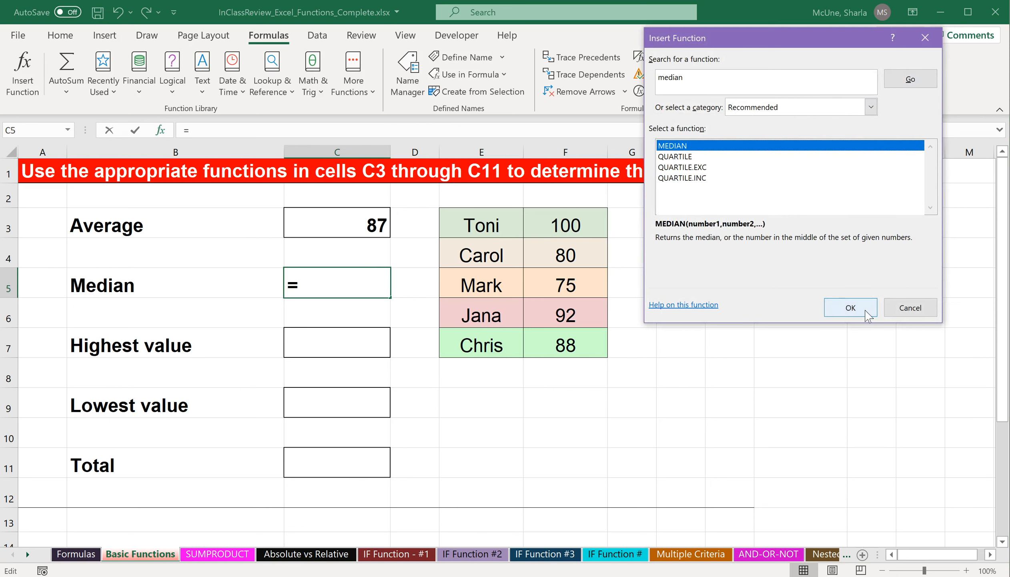
click(846, 308)
drag(799, 89, 683, 90)
drag(557, 229, 557, 339)
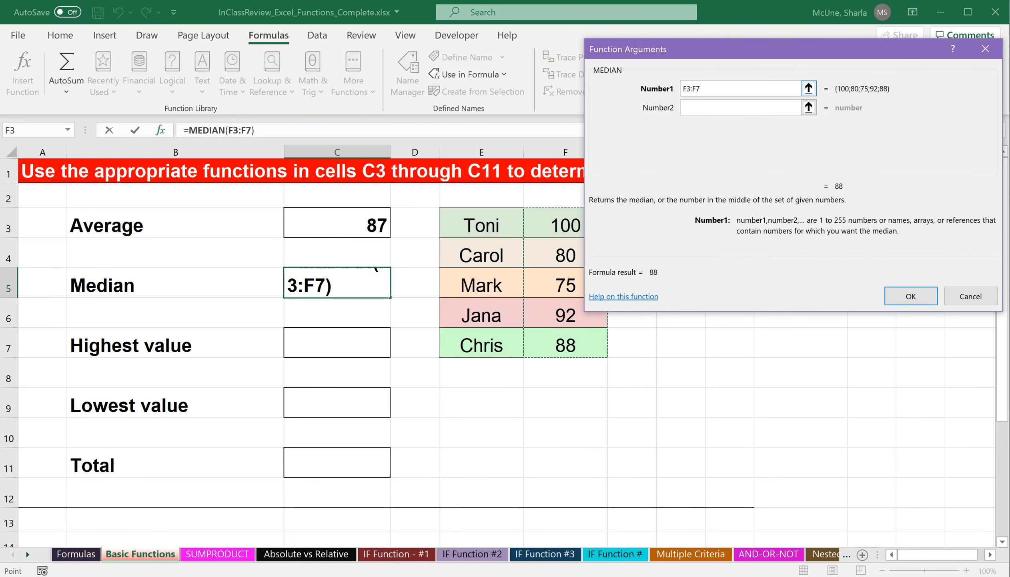
click(916, 296)
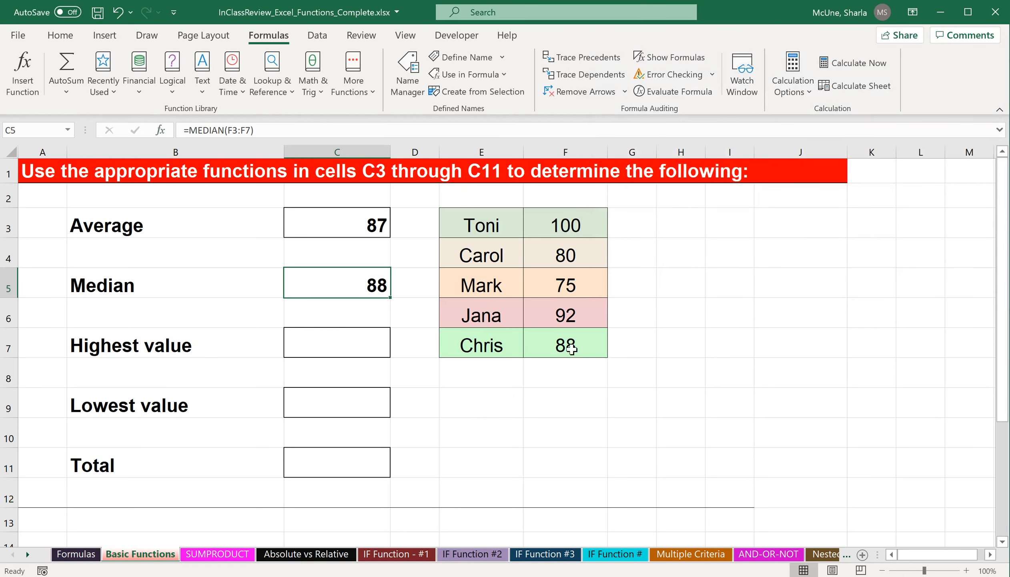
Insert a MAX function in C7 for the highest value, using the range F3:F7.
click(358, 346)
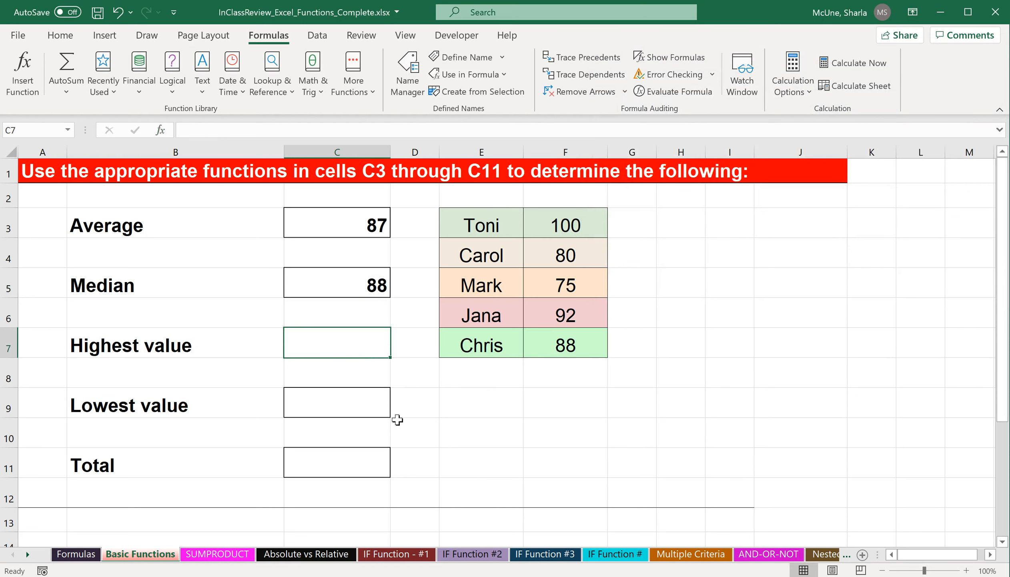
click(66, 92)
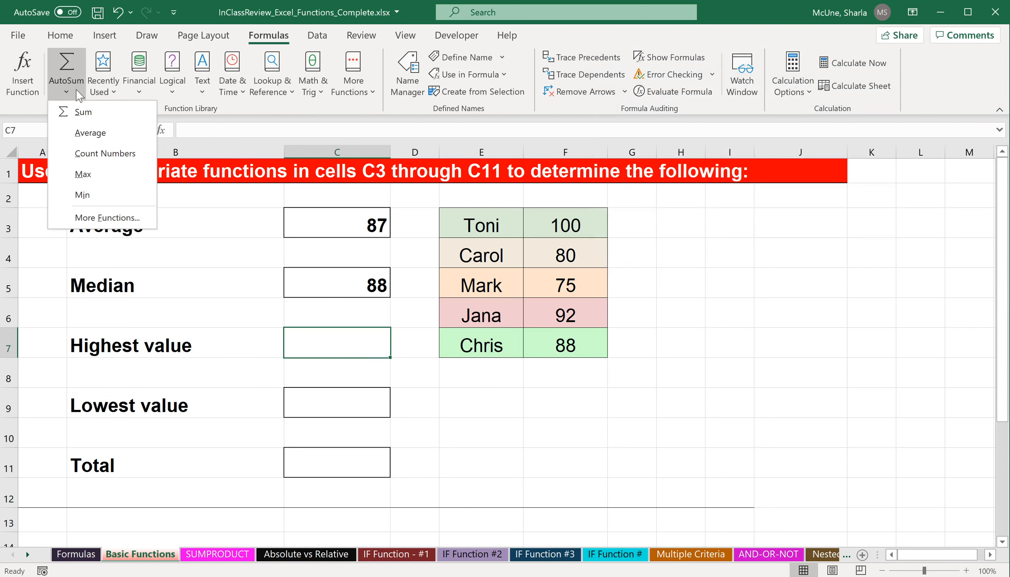
click(112, 180)
drag(585, 218, 560, 345)
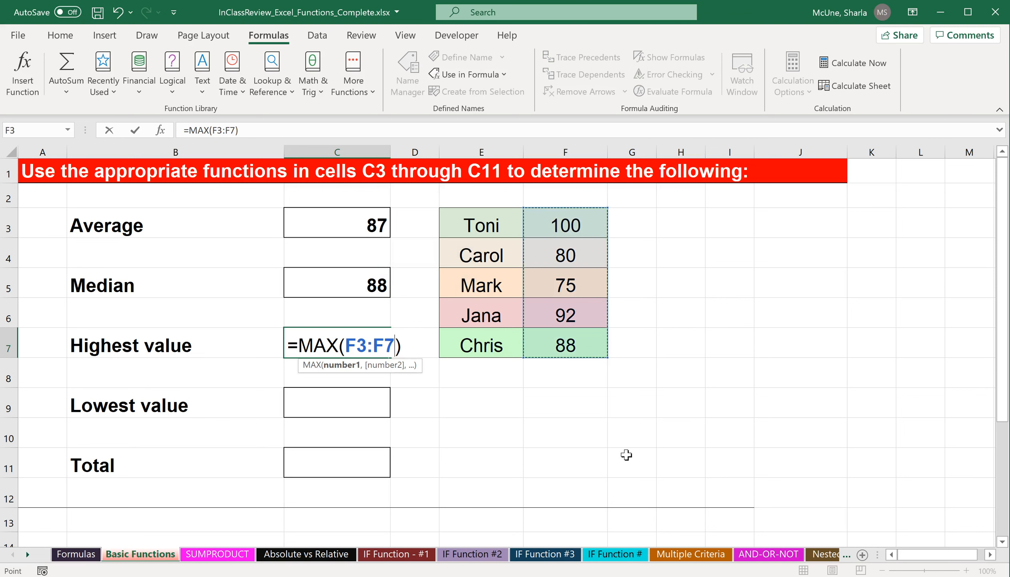
key(Return)
Insert a MIN function in C9 for the lowest value, using the range F3:F7.
click(365, 404)
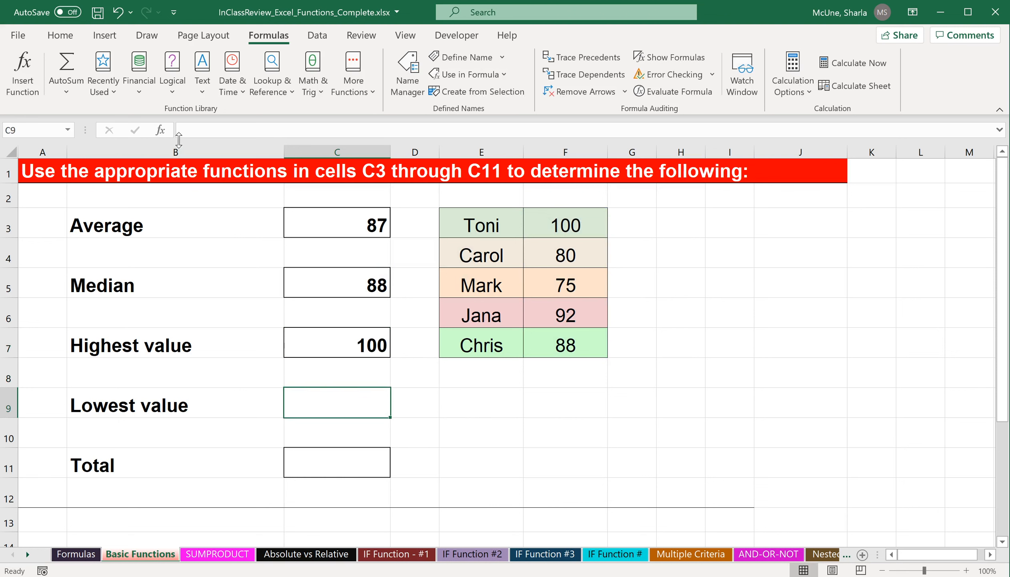
click(66, 91)
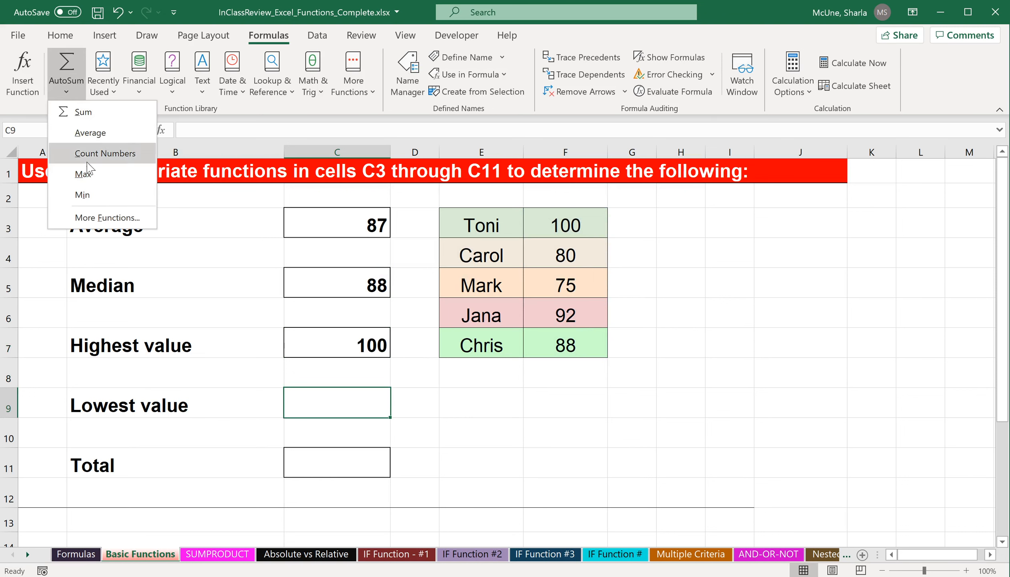
click(82, 195)
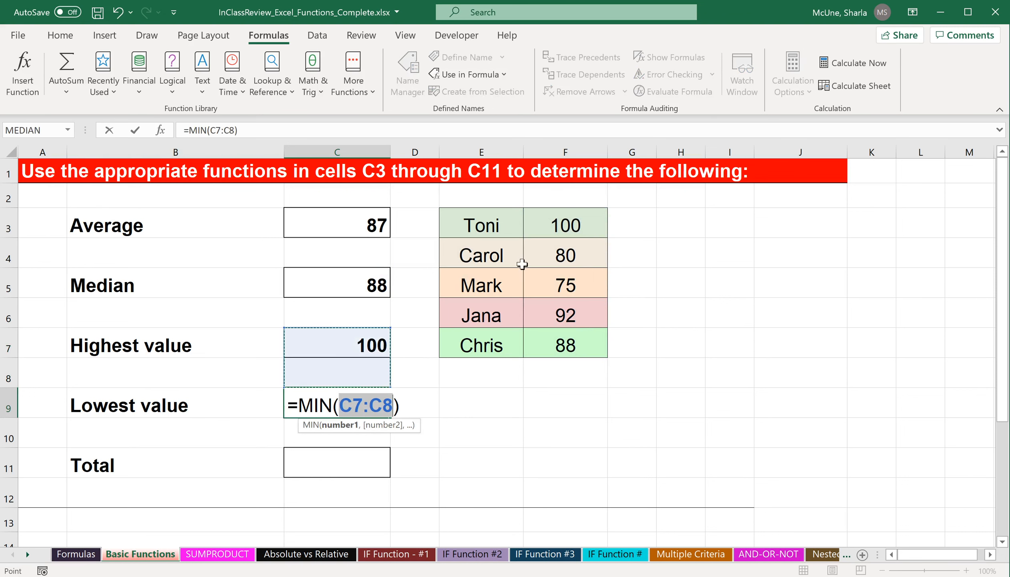
drag(558, 224, 533, 345)
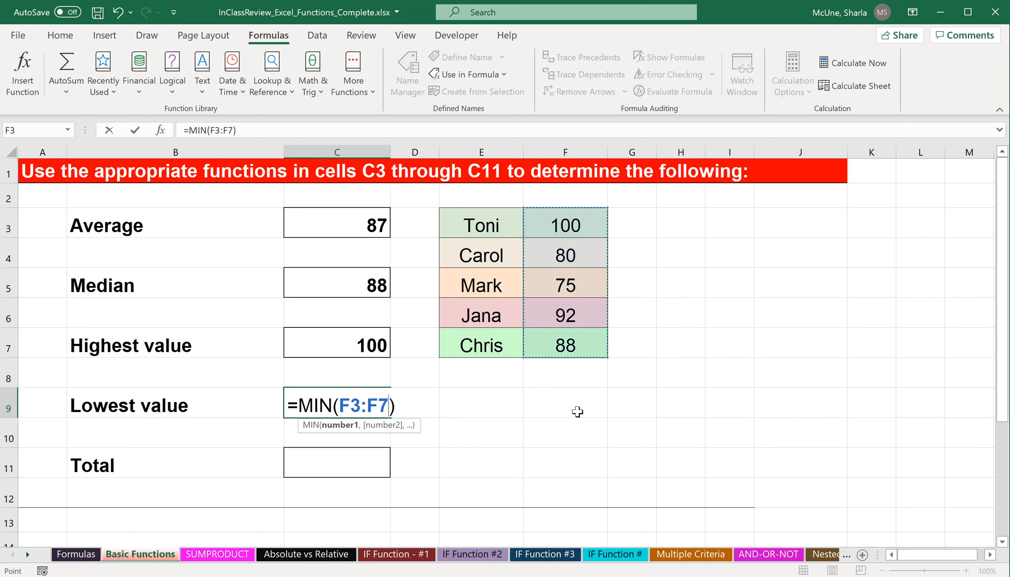
key(Return)
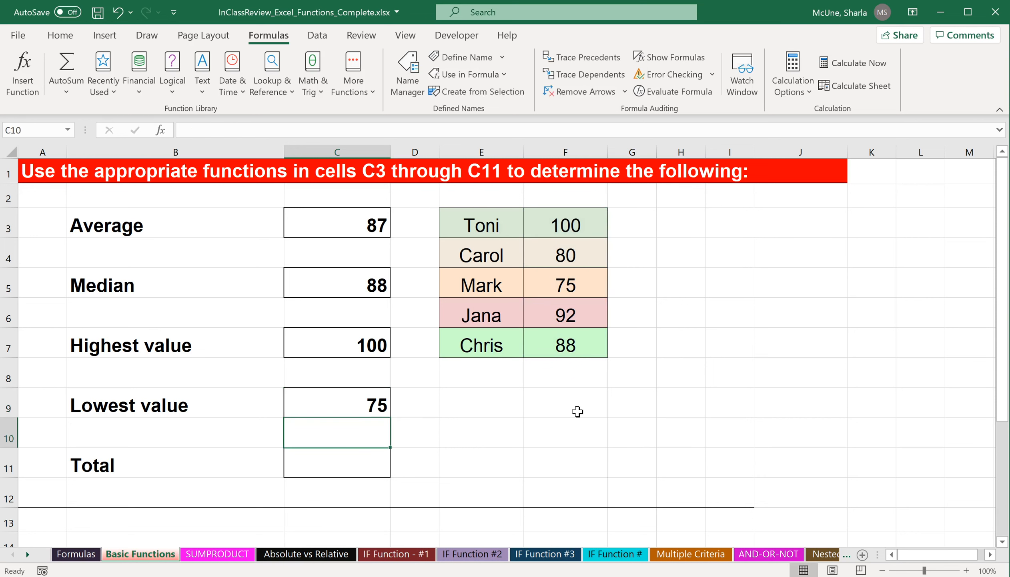
Insert a SUM function in C11 for the total, using the range F3:F7.
click(350, 466)
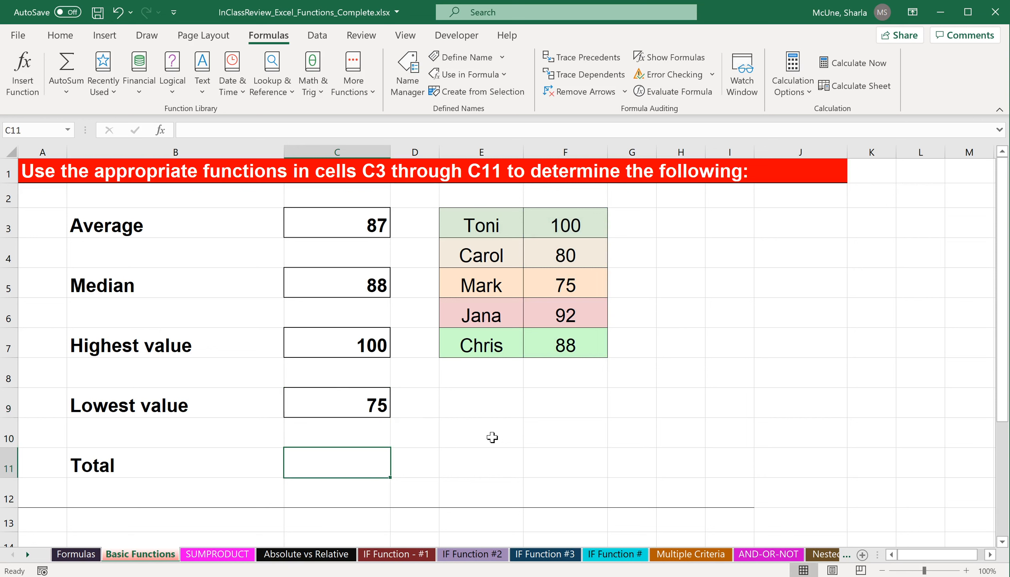
click(74, 95)
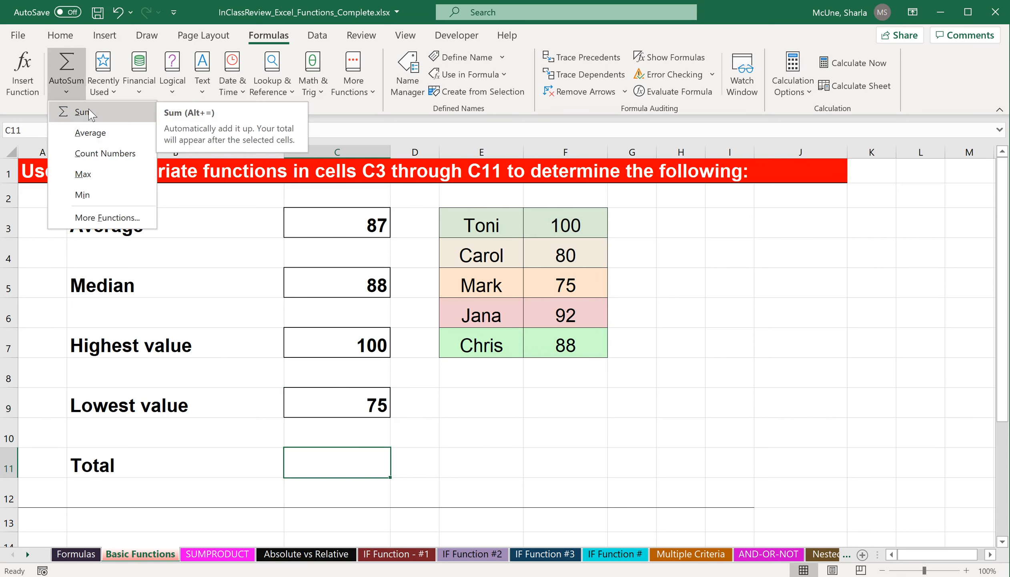
click(82, 112)
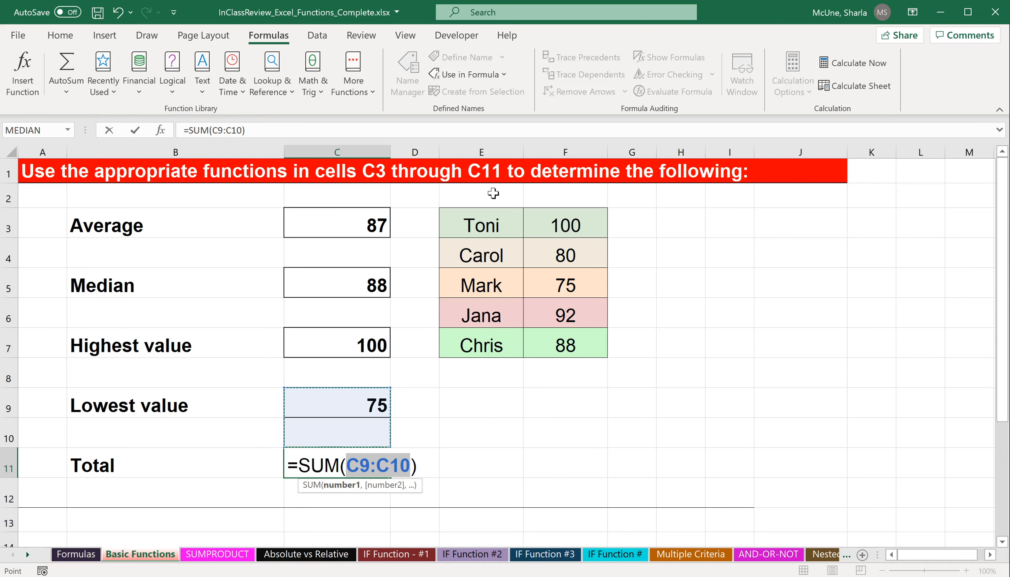
drag(576, 226, 575, 347)
key(Return)
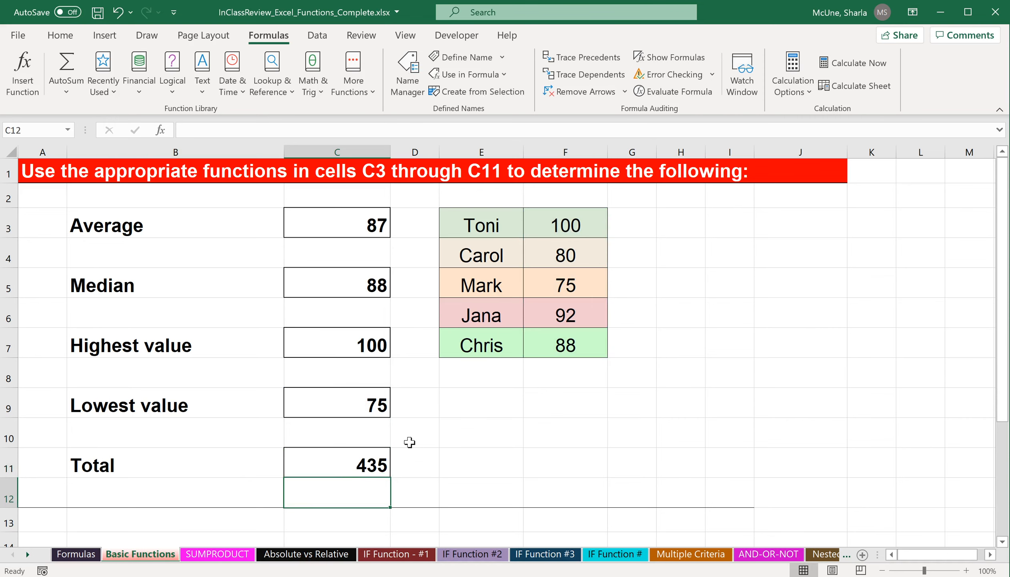
On the SUMPRODUCT sheet, start a SUMPRODUCT function in G4 by searching for sumproduct in the function finder.
scroll(524, 450, down, 1)
scroll(523, 450, up, 1)
click(217, 554)
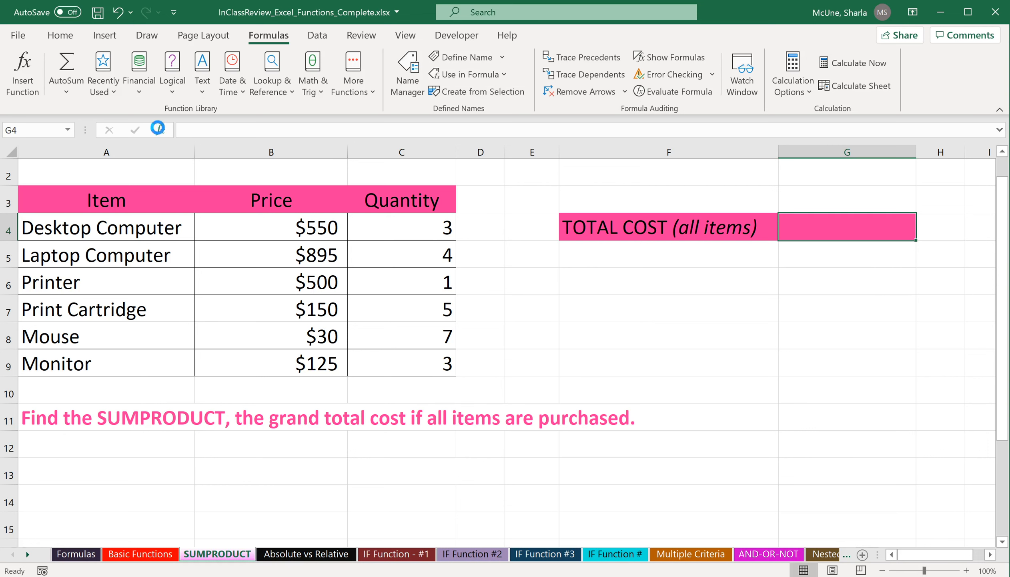
click(160, 129)
text(sumproduct)
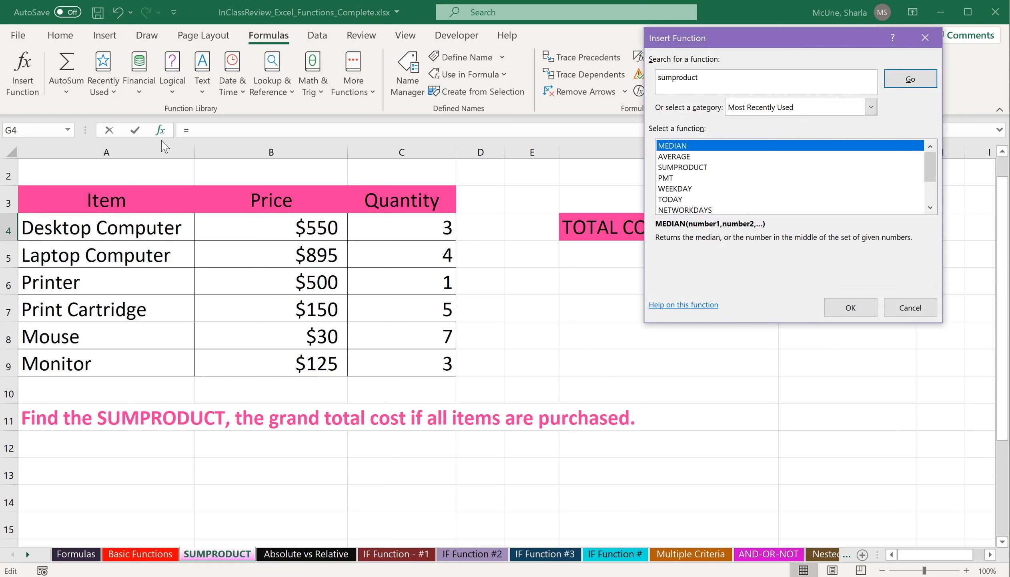
click(871, 106)
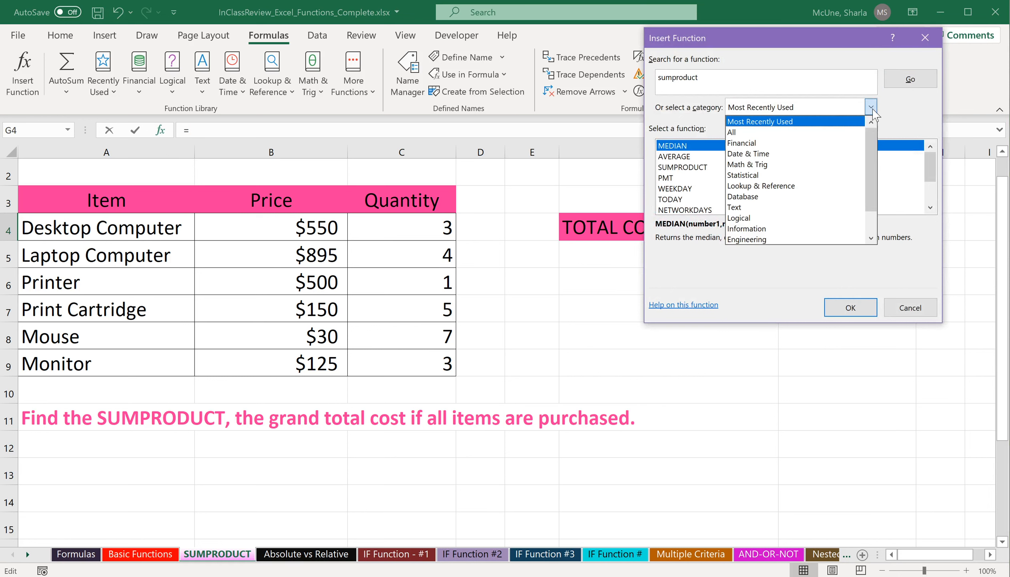
click(848, 132)
click(907, 80)
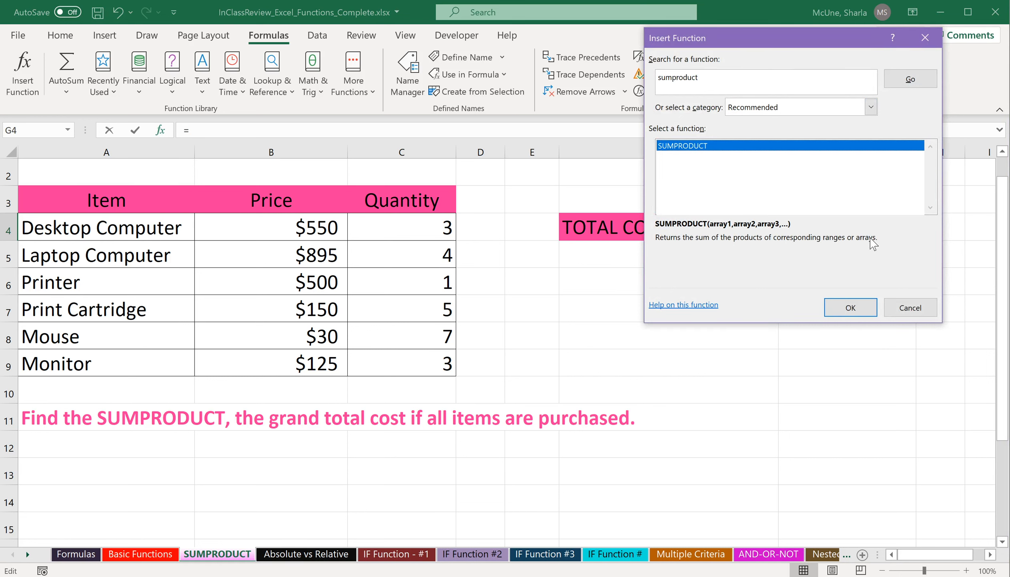
click(851, 308)
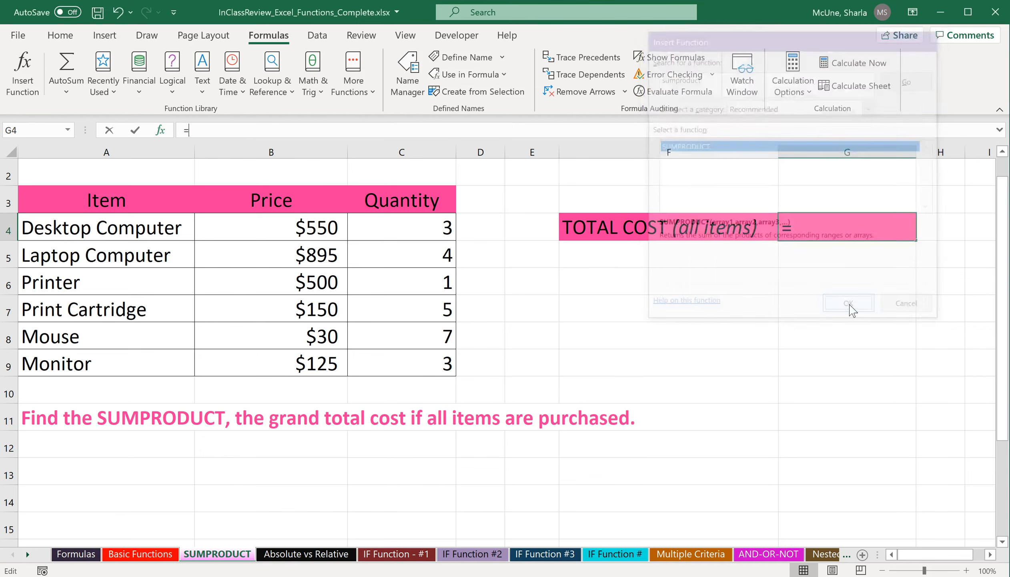
drag(832, 61, 751, 273)
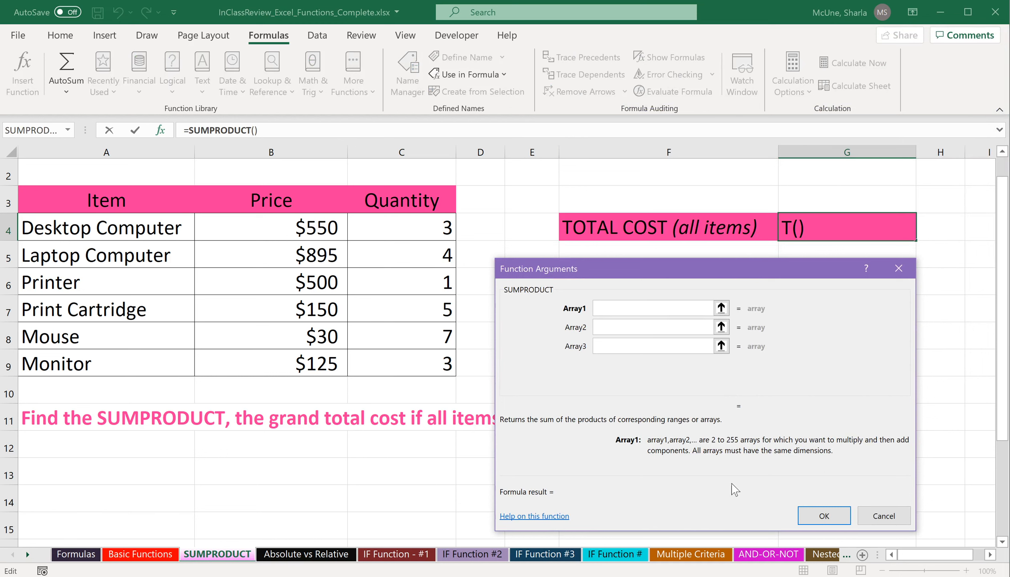
drag(695, 275, 696, 262)
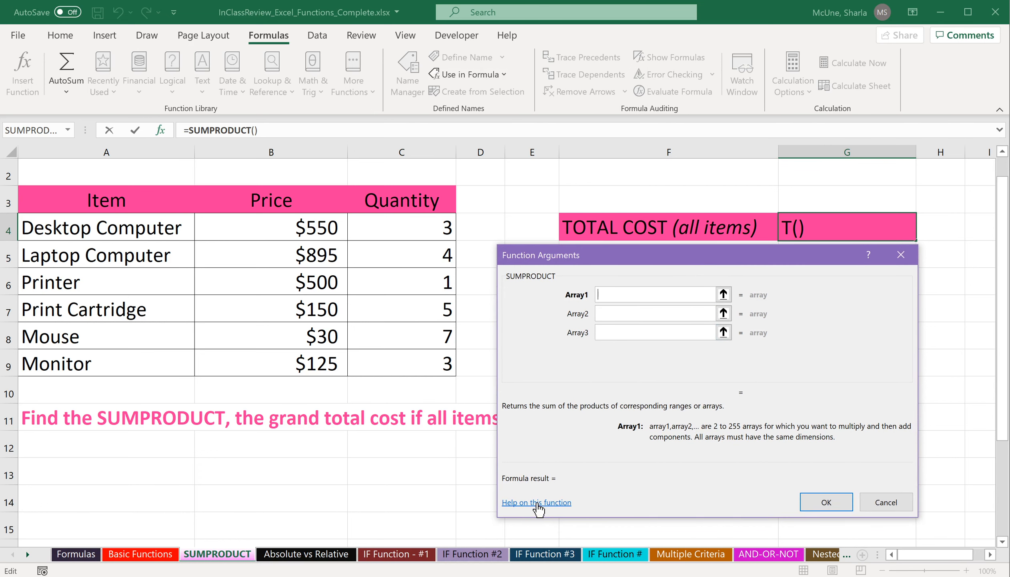
Open the help page for SUMPRODUCT and read through its syntax, remarks and examples.
click(538, 504)
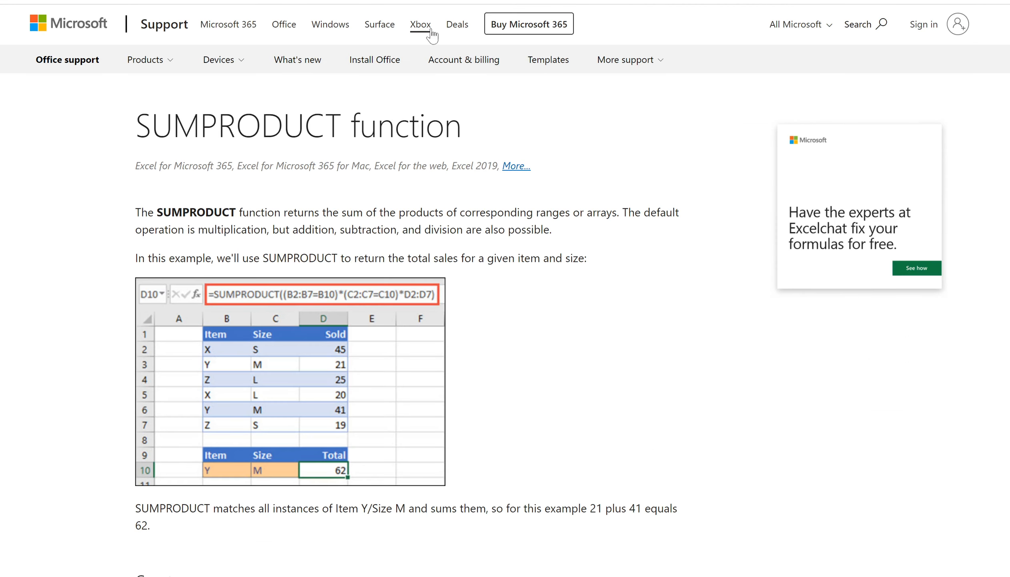
key(super+Down)
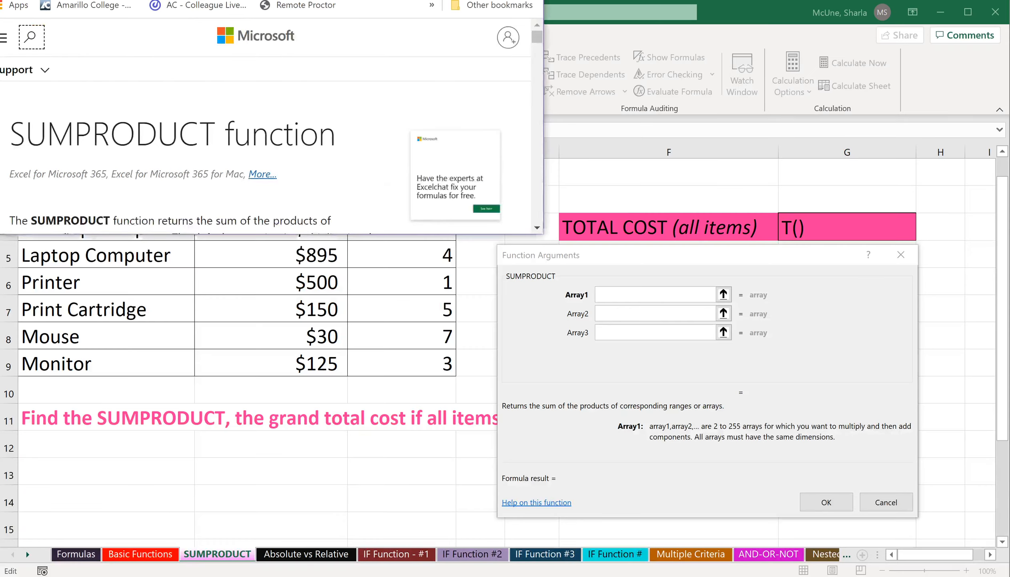
drag(420, 0, 438, 18)
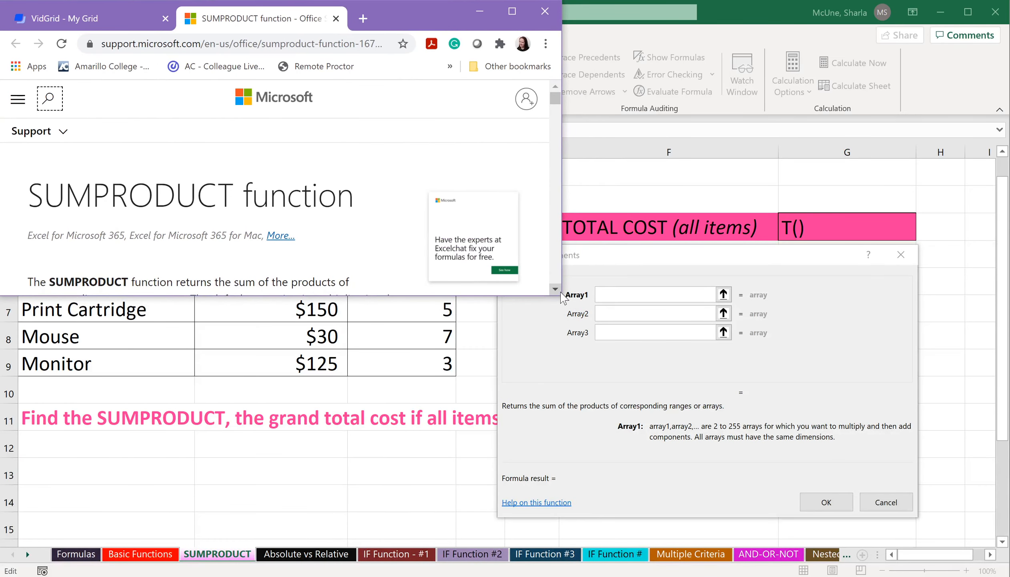
drag(540, 297, 556, 570)
drag(561, 535, 995, 545)
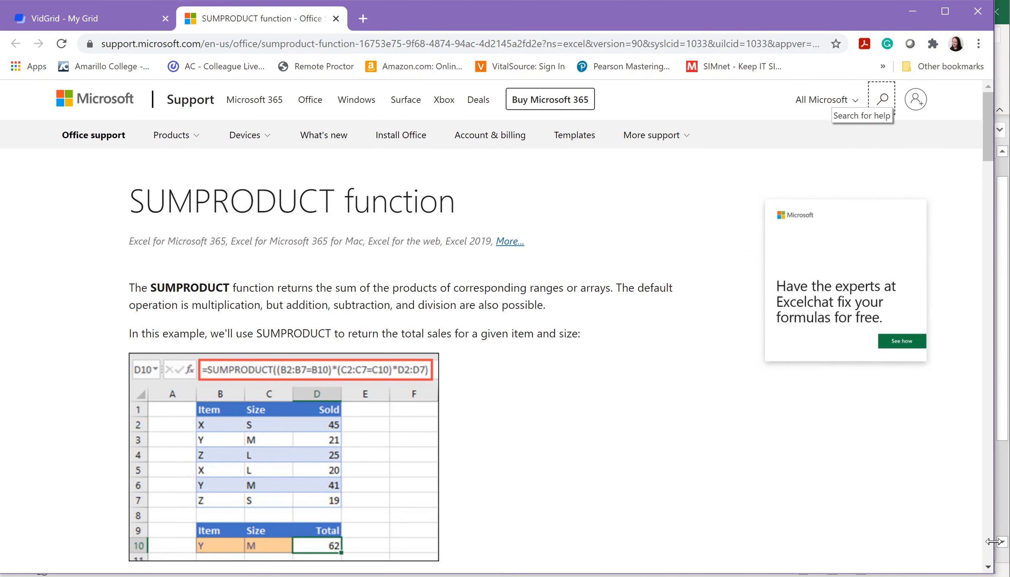
scroll(476, 348, down, 2)
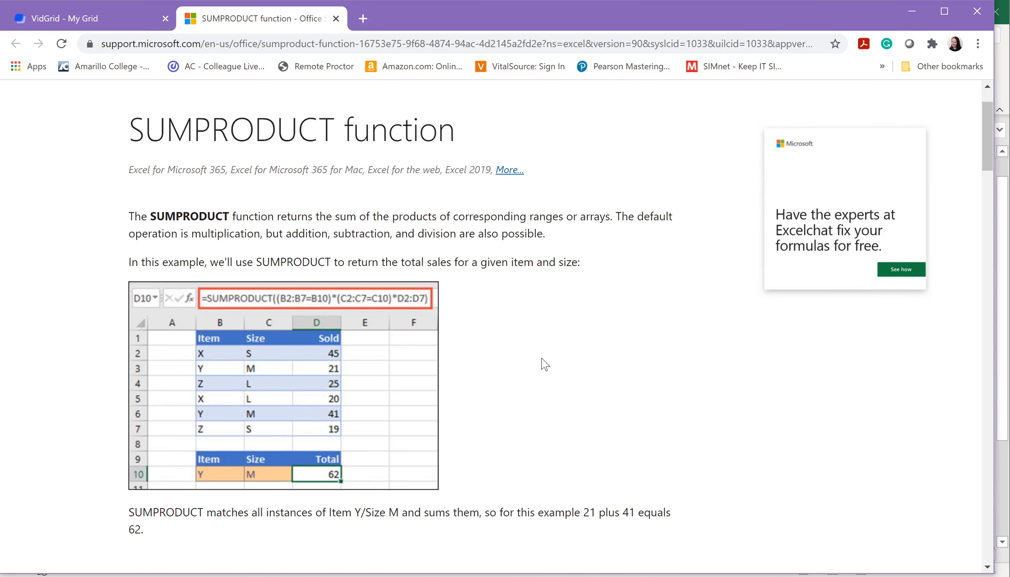
scroll(540, 354, down, 2)
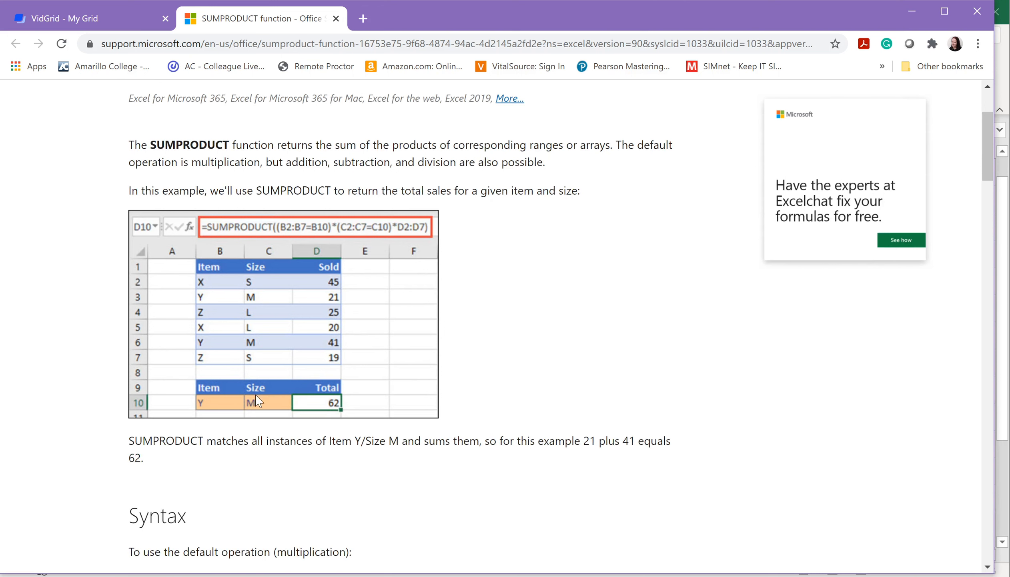
scroll(685, 396, down, 10)
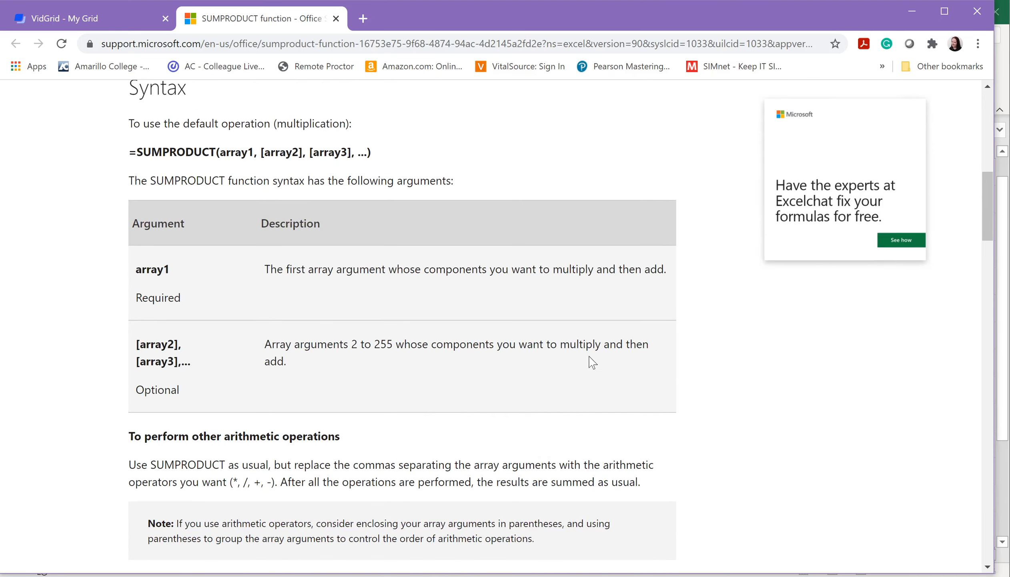
scroll(592, 362, down, 7)
scroll(581, 361, up, 2)
scroll(582, 361, down, 7)
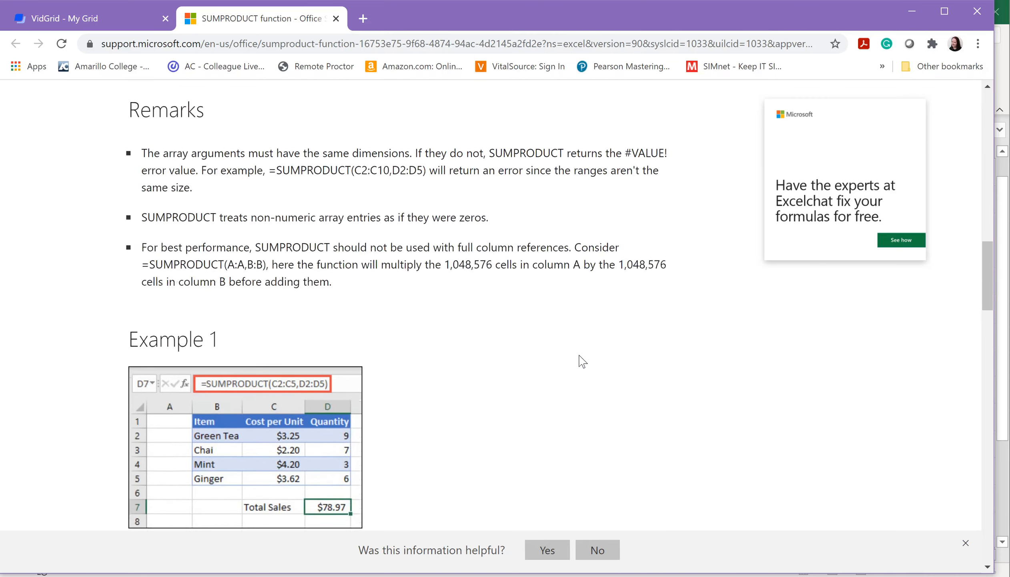
scroll(581, 360, down, 5)
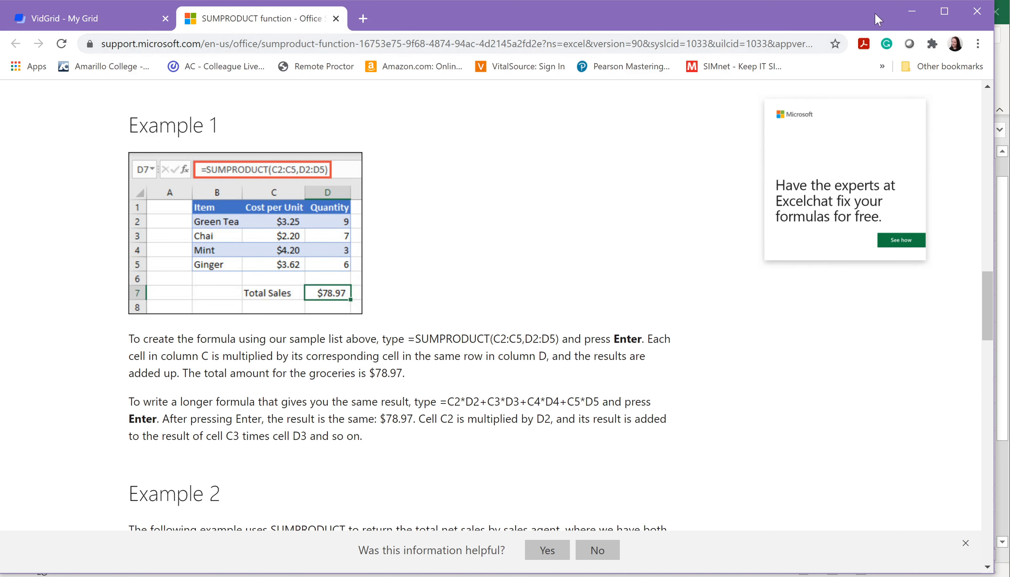
click(912, 15)
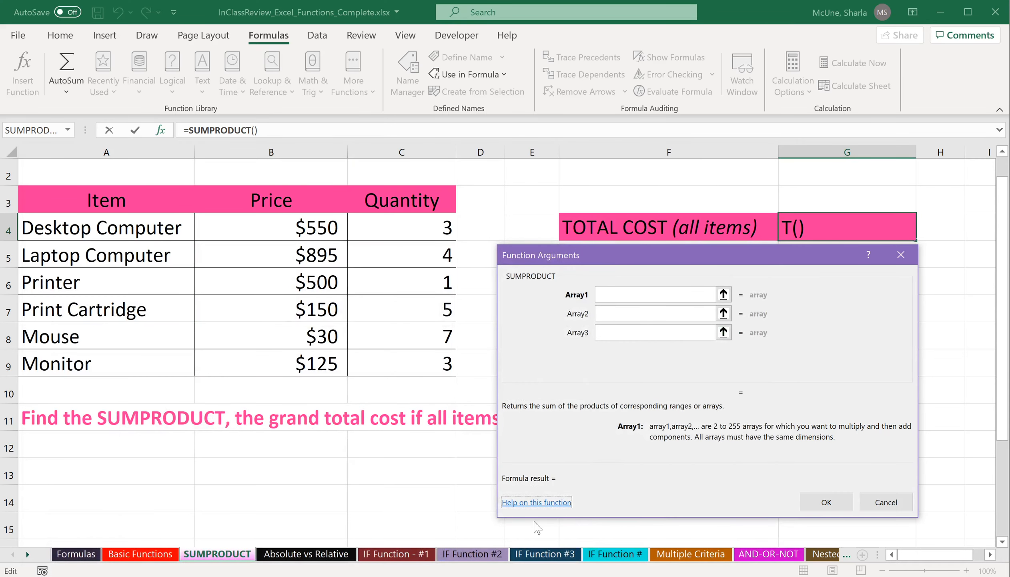
Set the SUMPRODUCT arrays to the prices B4:B9 and the quantities C4:C9 and confirm the function.
click(610, 296)
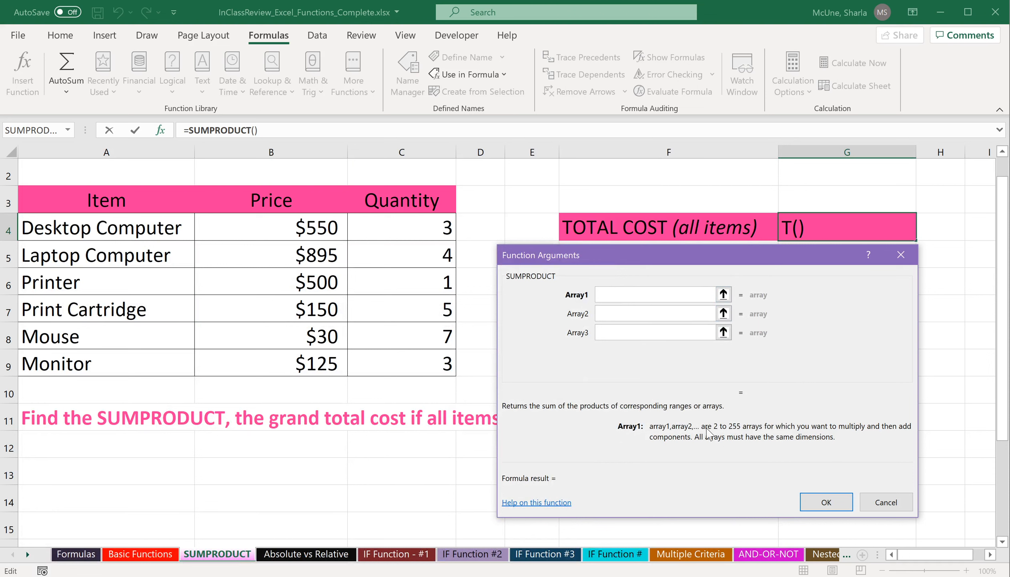
drag(323, 229, 321, 363)
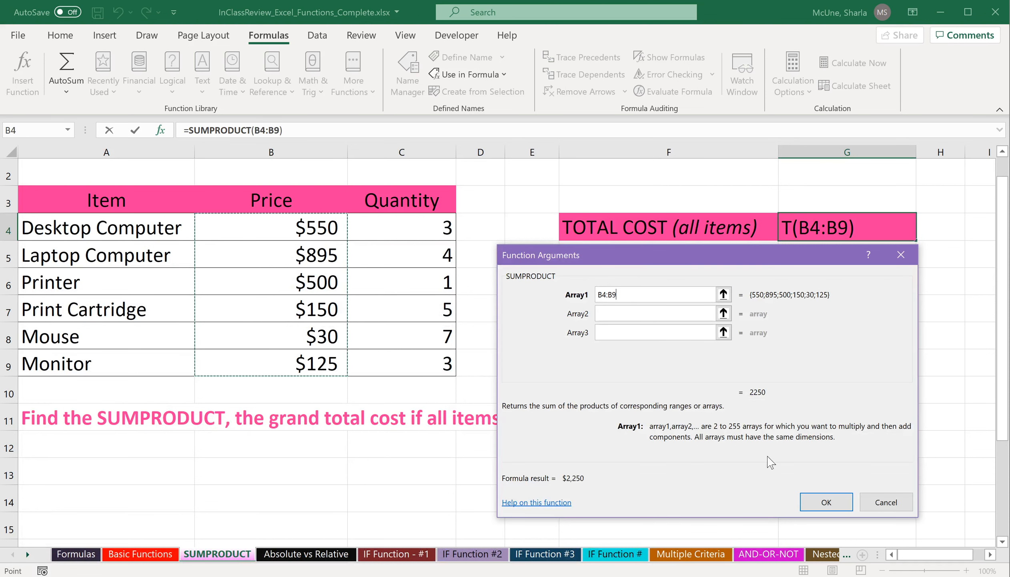
click(621, 319)
drag(436, 230, 406, 371)
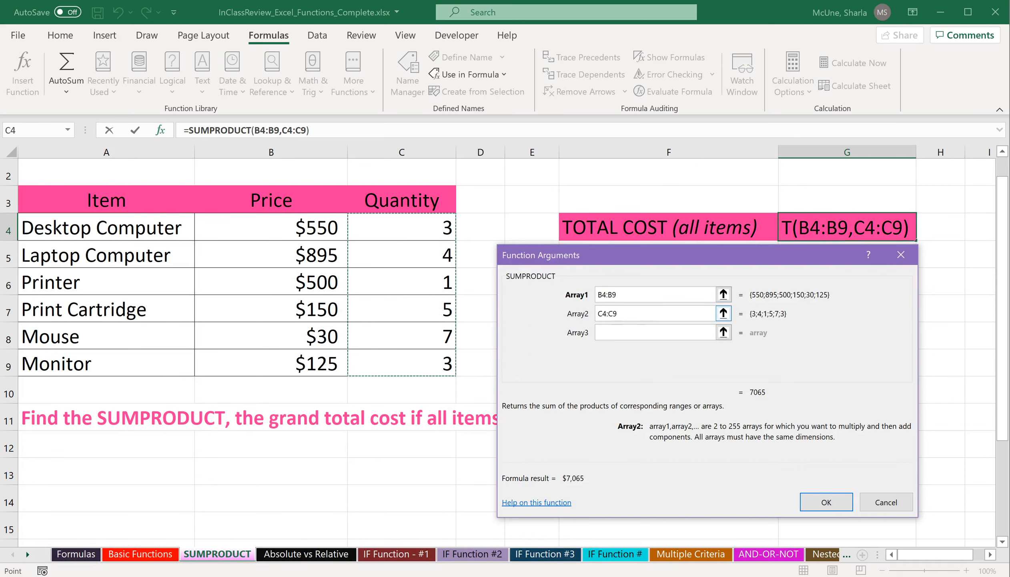
click(817, 503)
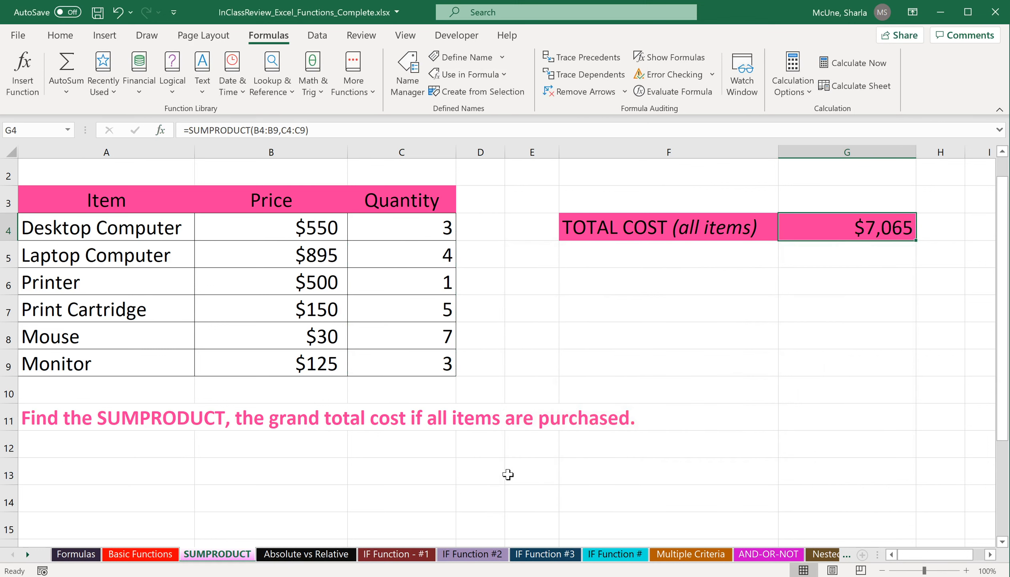
Calculate the first item's cost in D4 as the price B4 times the quantity C4.
click(486, 229)
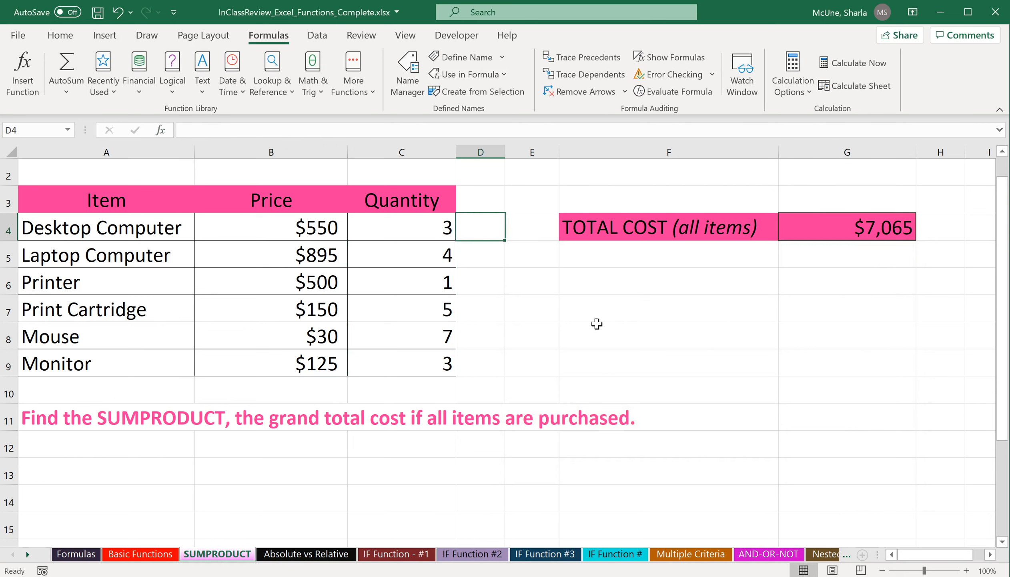
text(=)
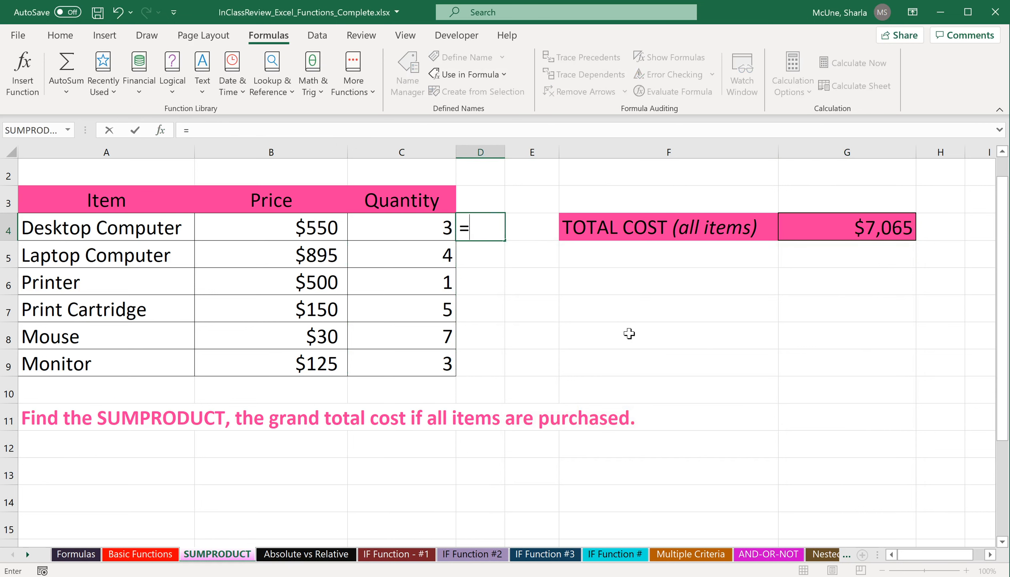
click(317, 228)
text(*)
click(423, 220)
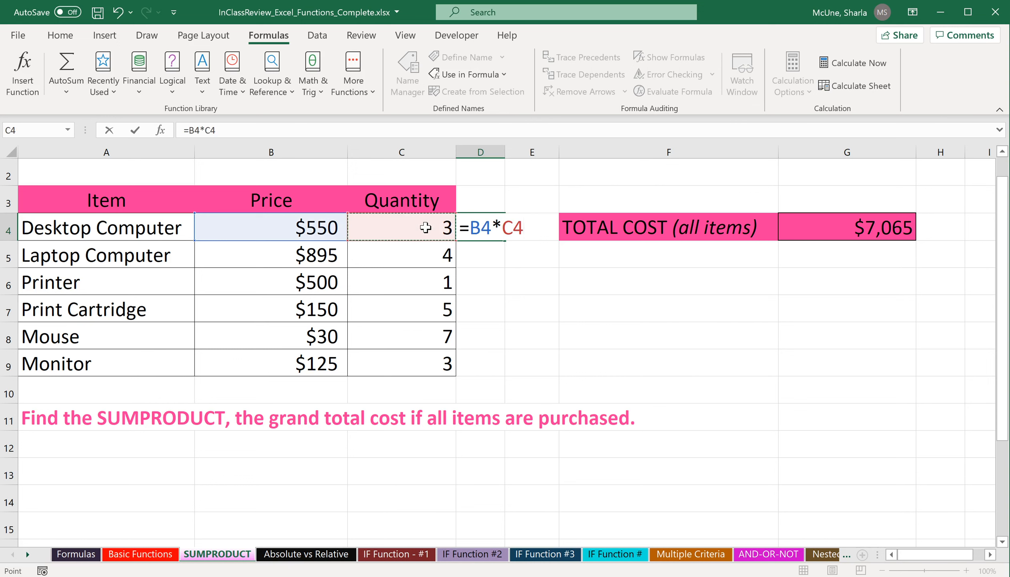
key(Return)
Fill the cost formula down to D9 and total D4:D9 in D10 with AutoSum.
click(493, 227)
drag(528, 240, 510, 373)
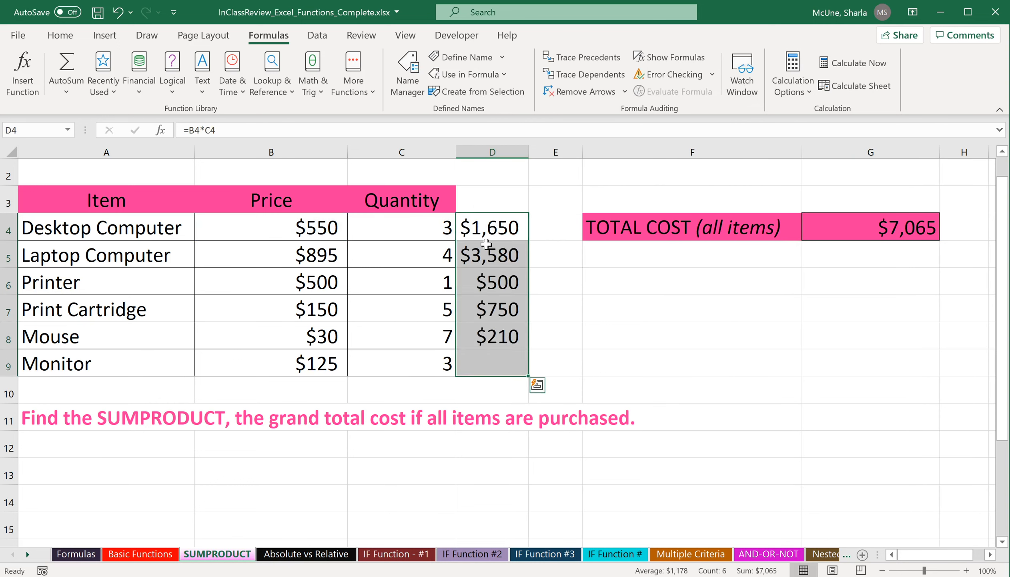
click(508, 389)
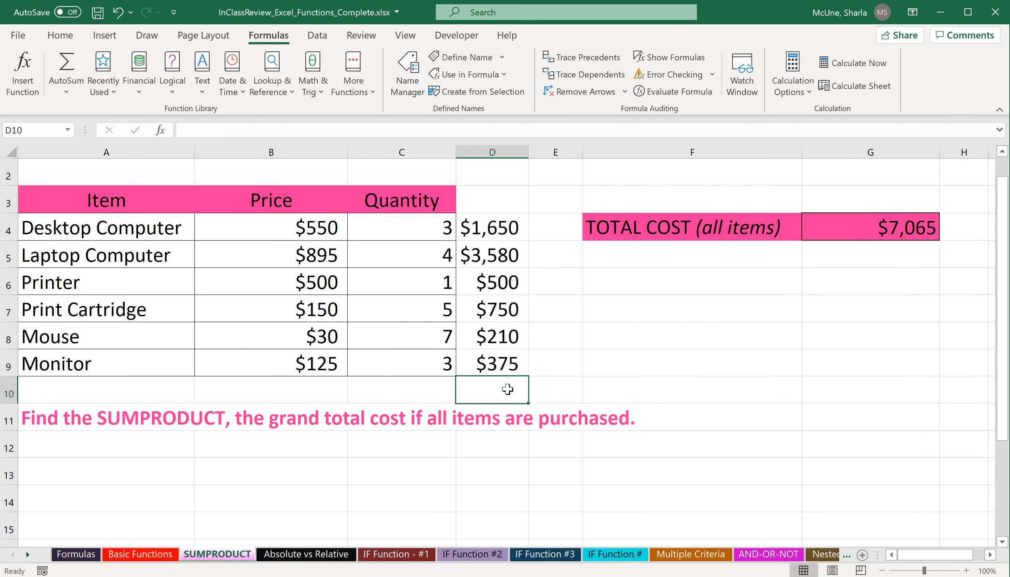
click(66, 64)
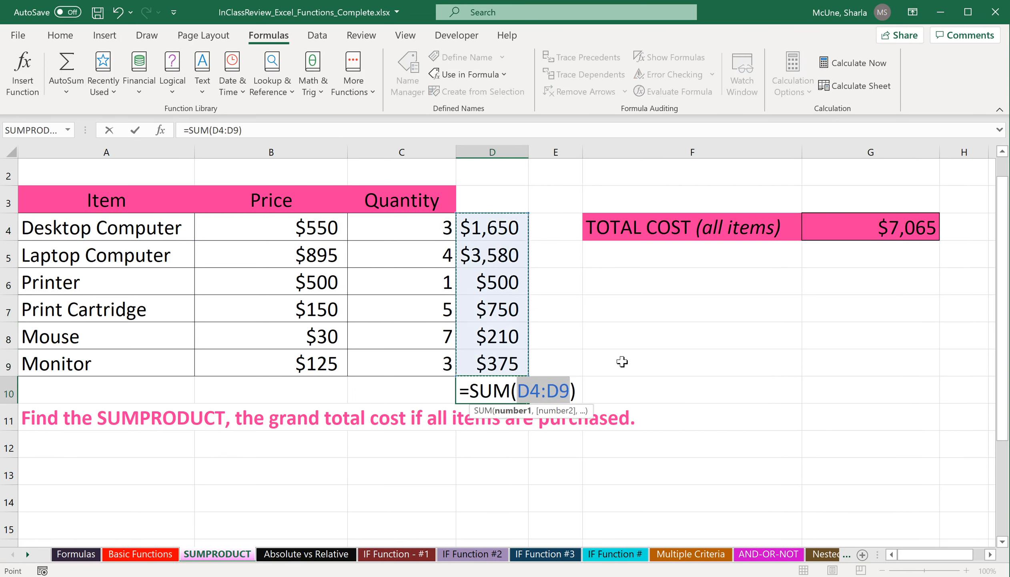
key(Return)
Compare the D10 total with the SUMPRODUCT result in G4, then clear D3:D10.
click(516, 398)
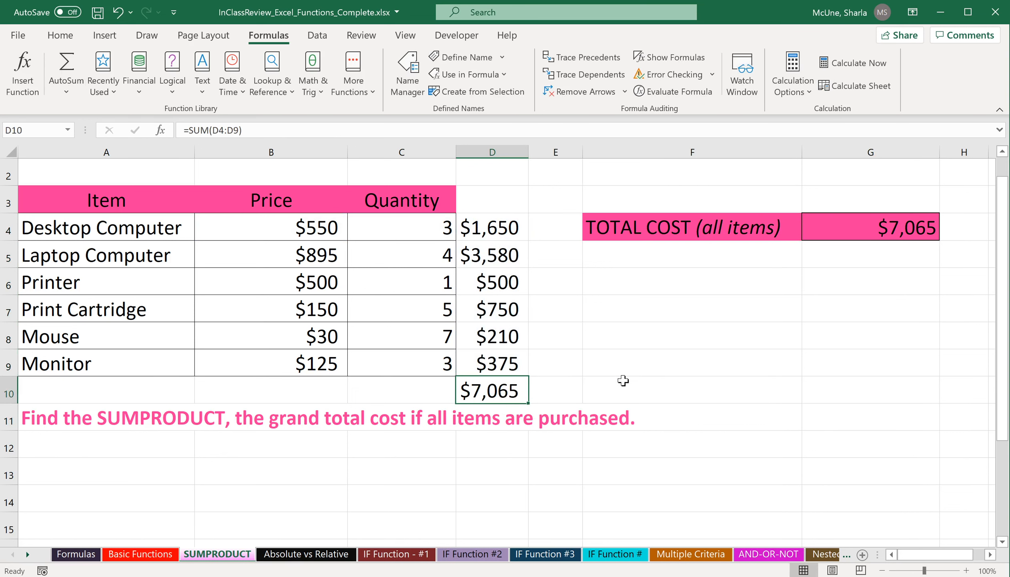
click(919, 233)
click(492, 389)
drag(510, 201, 510, 398)
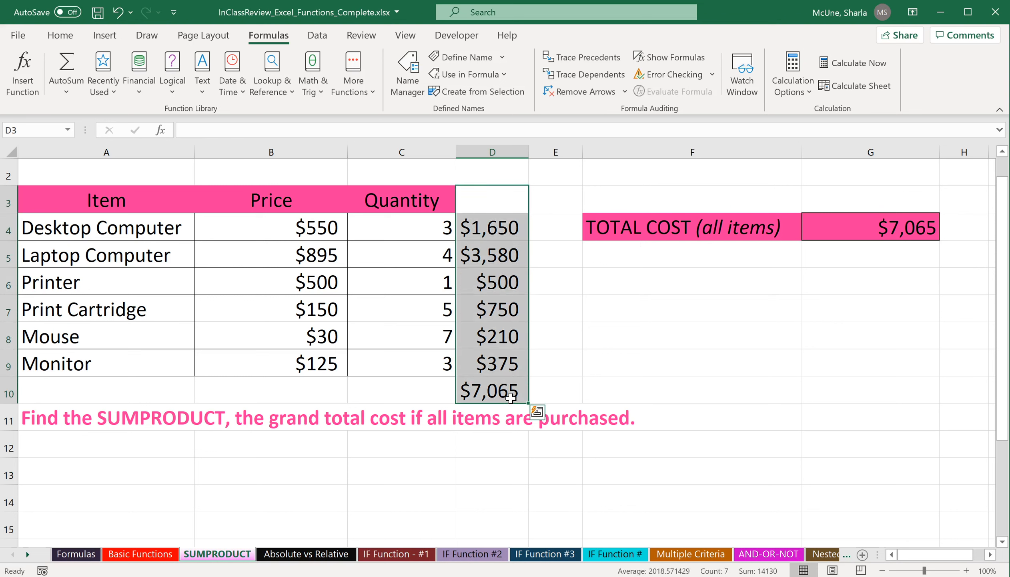
key(Delete)
On the Absolute vs Relative sheet, total the book sales in B8 with AutoSum.
click(602, 341)
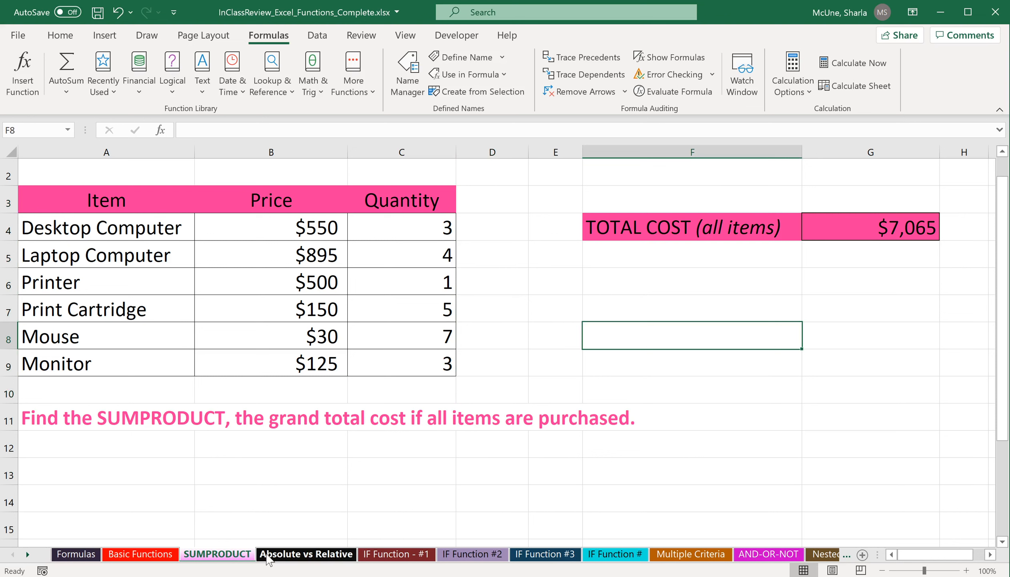
click(294, 555)
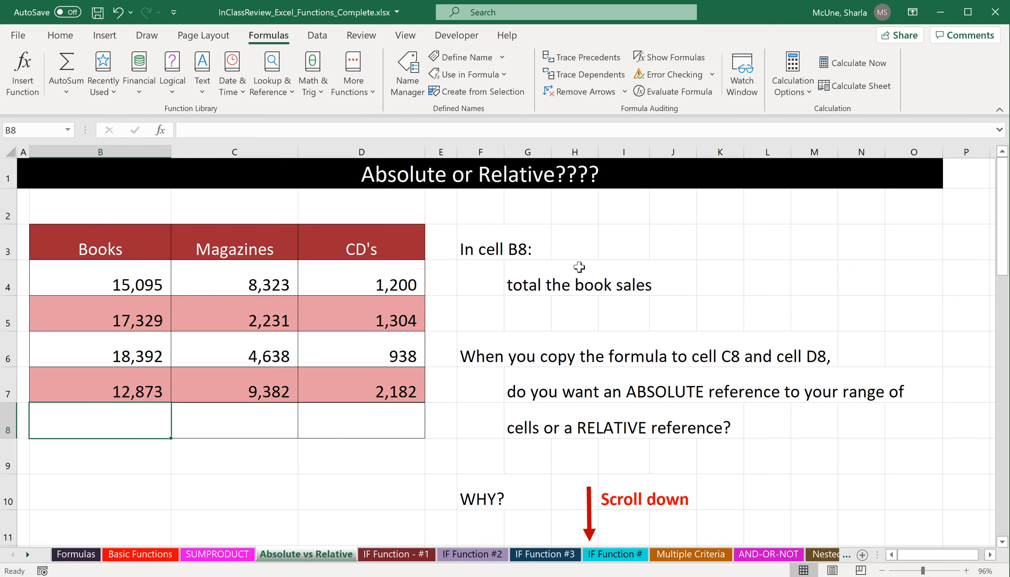
click(66, 65)
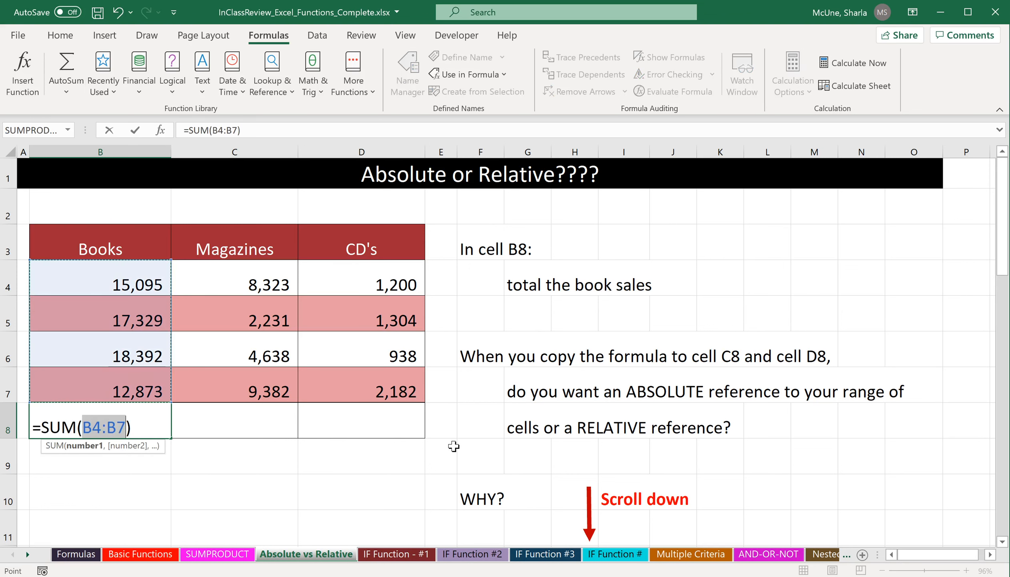
key(Return)
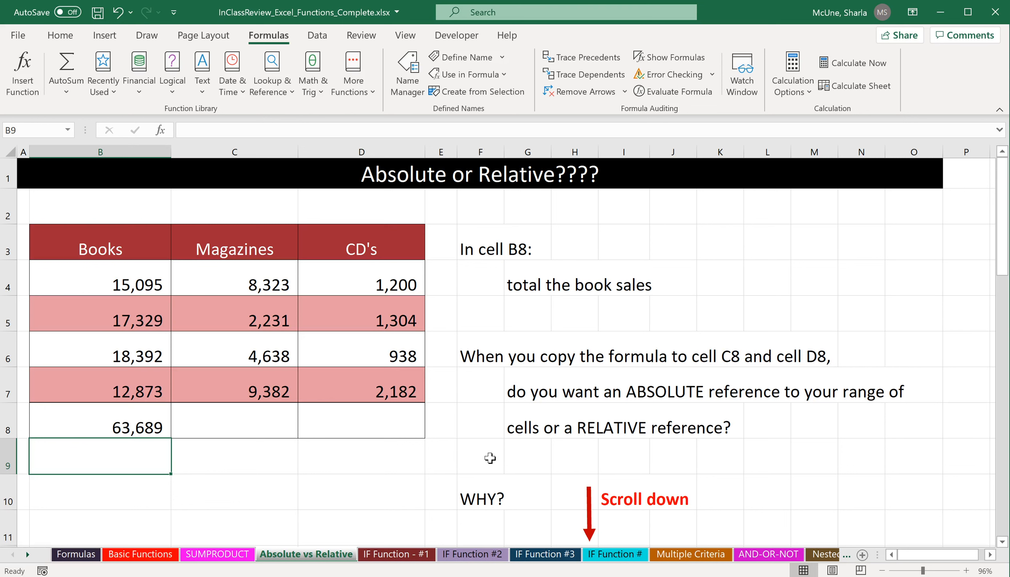
Copy the B8 total formula across to C8:D8 and inspect the copied formulas in C8 and D8.
click(141, 427)
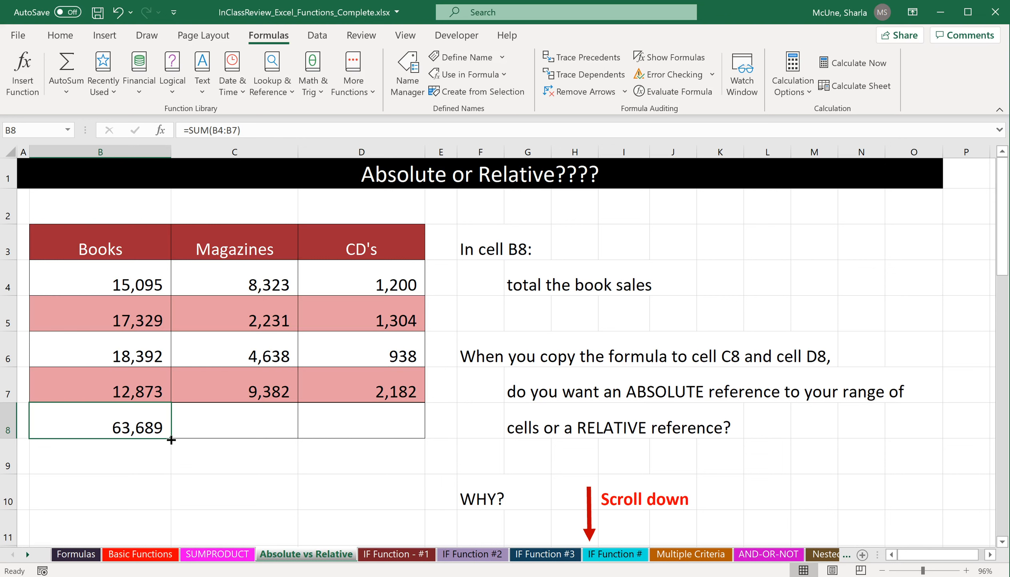
drag(171, 440, 409, 441)
click(240, 422)
double_click(240, 423)
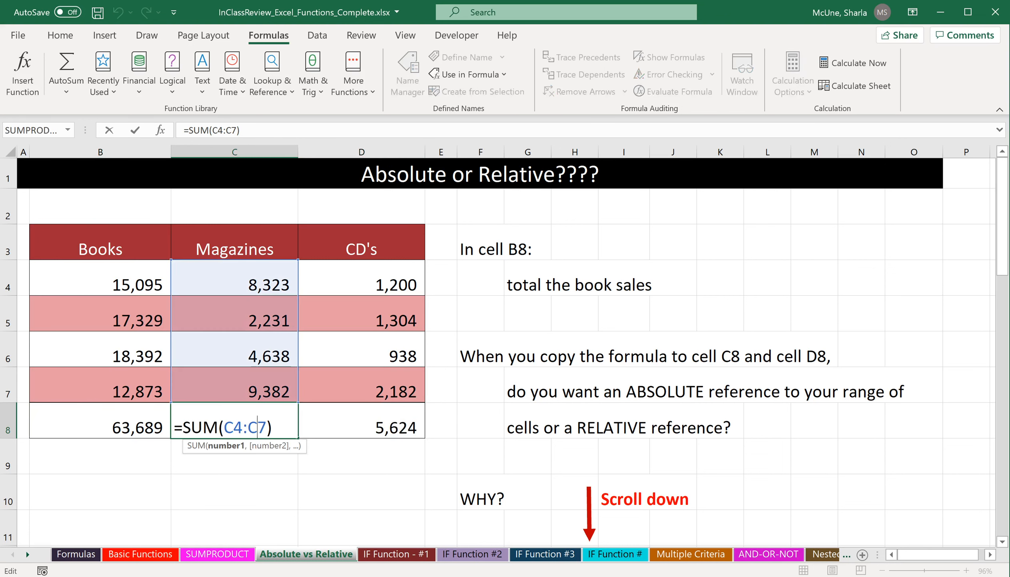
click(362, 424)
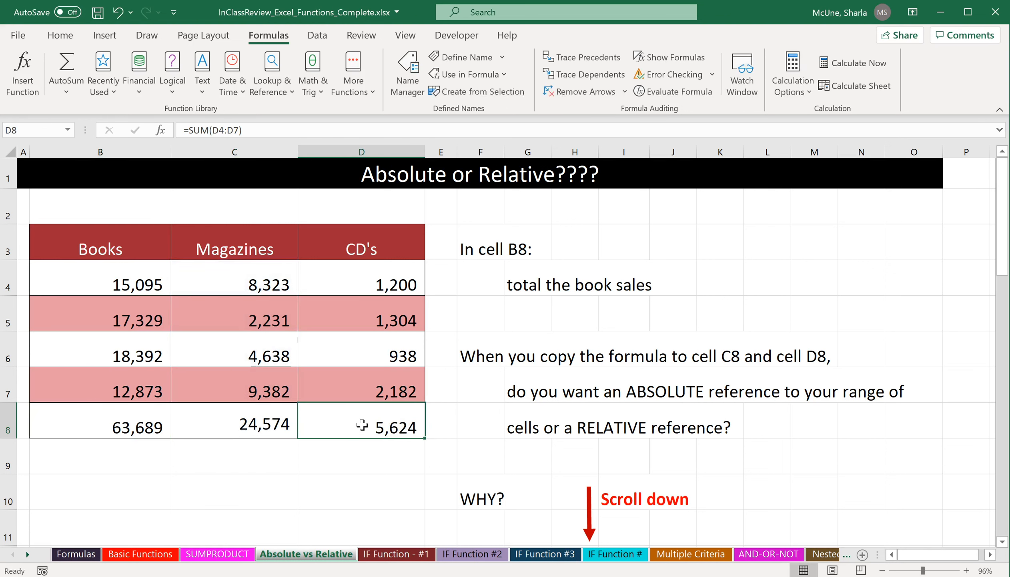
double_click(362, 424)
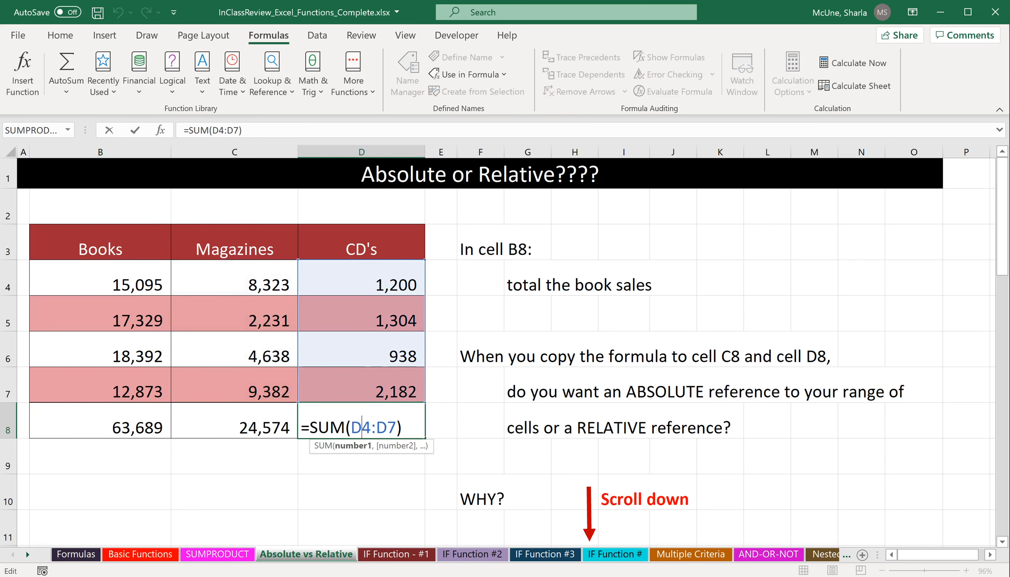
click(367, 482)
In C15, calculate the sales tax as =B15*$O$13, making the tax rate reference absolute.
scroll(567, 391, down, 2)
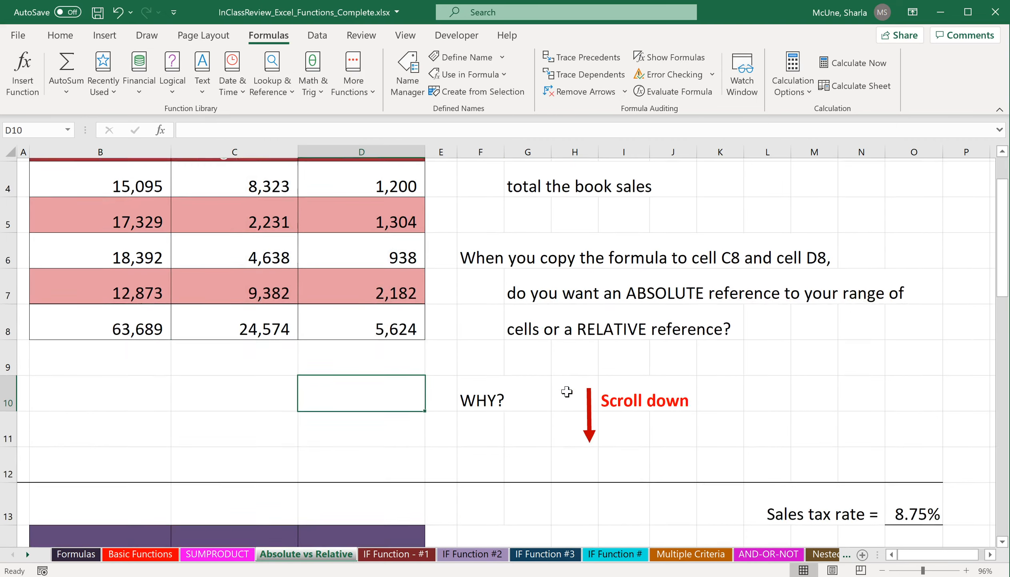
scroll(567, 391, down, 2)
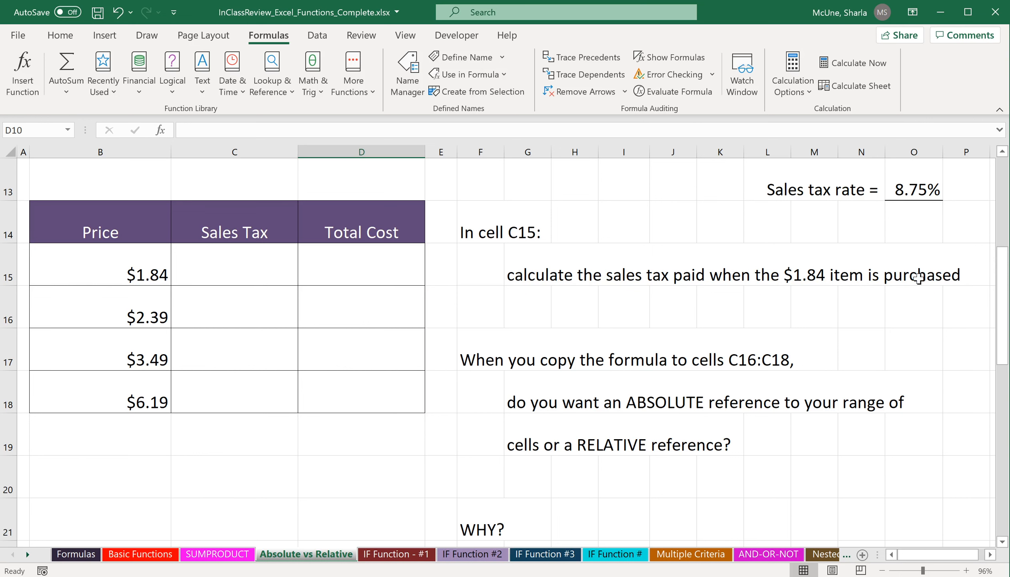
click(236, 265)
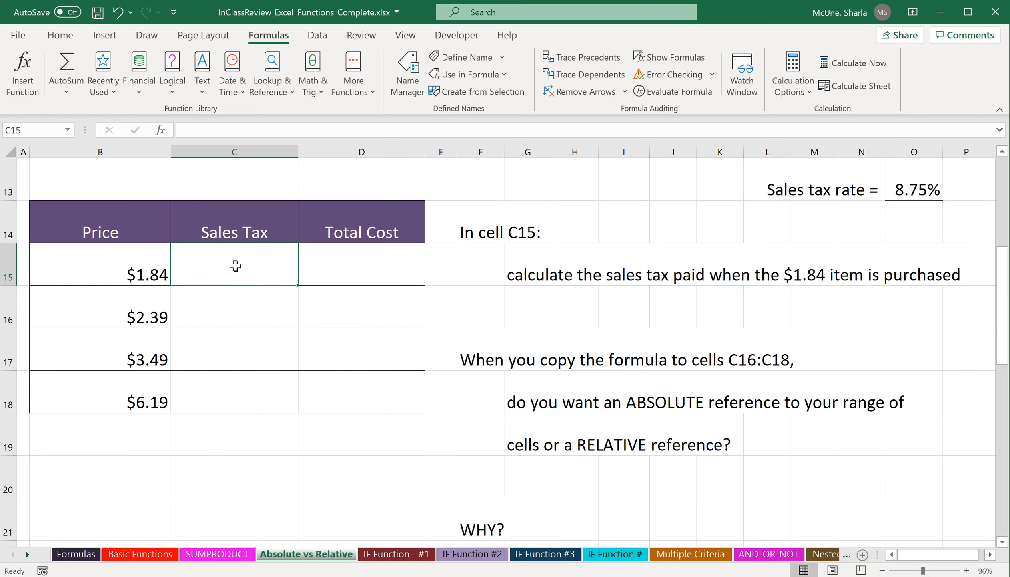
text(=)
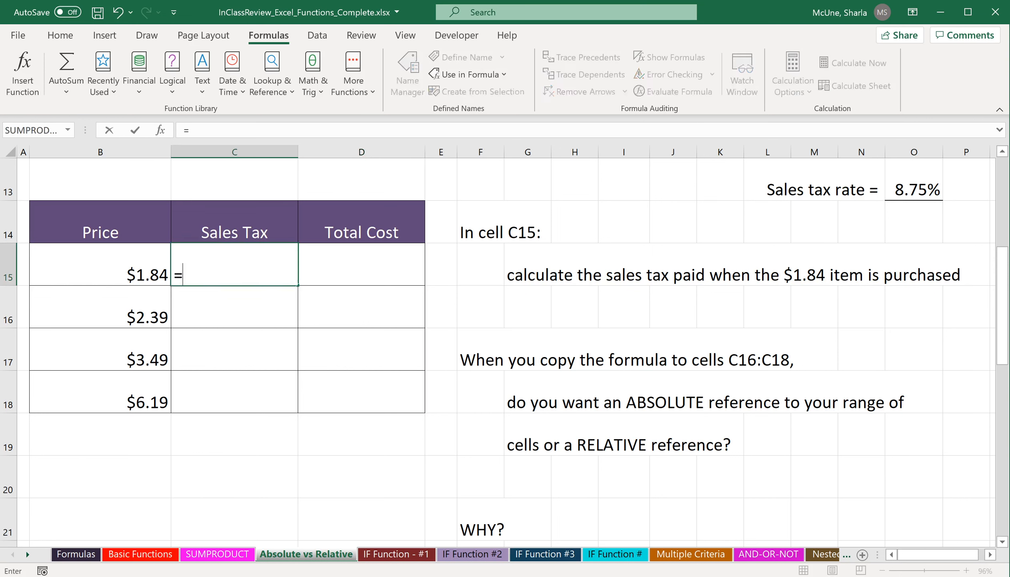
click(122, 265)
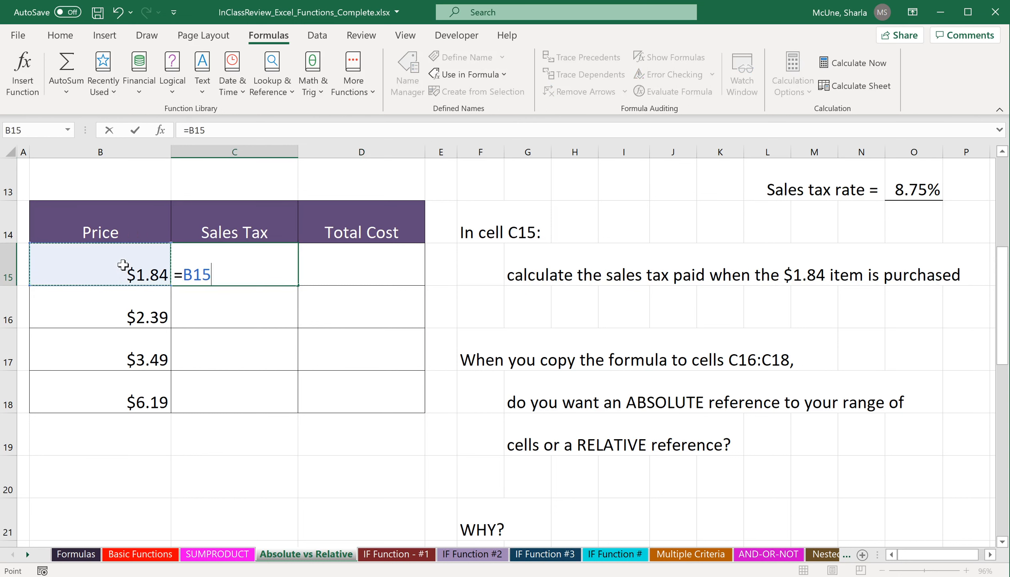
text(*)
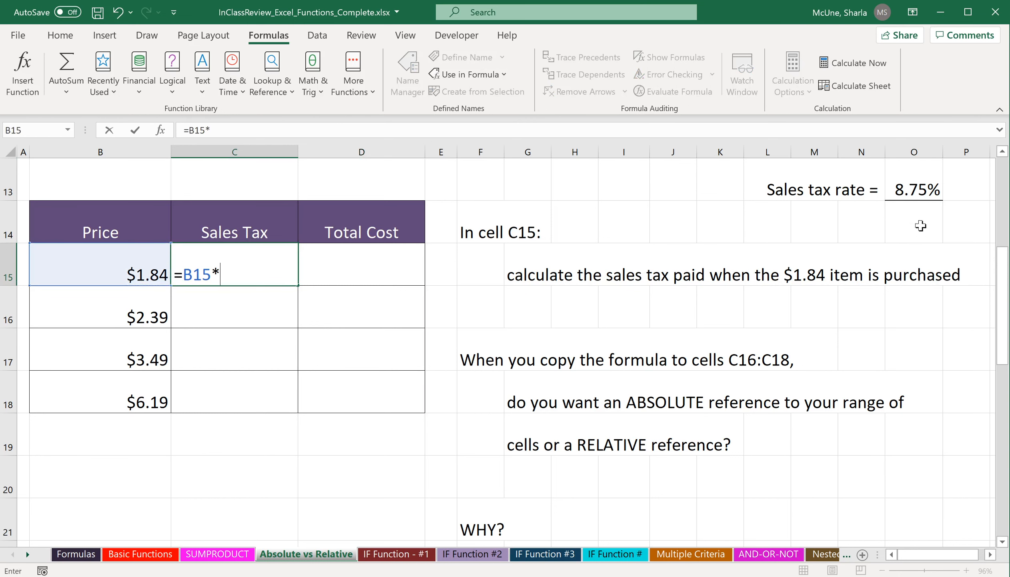
click(920, 183)
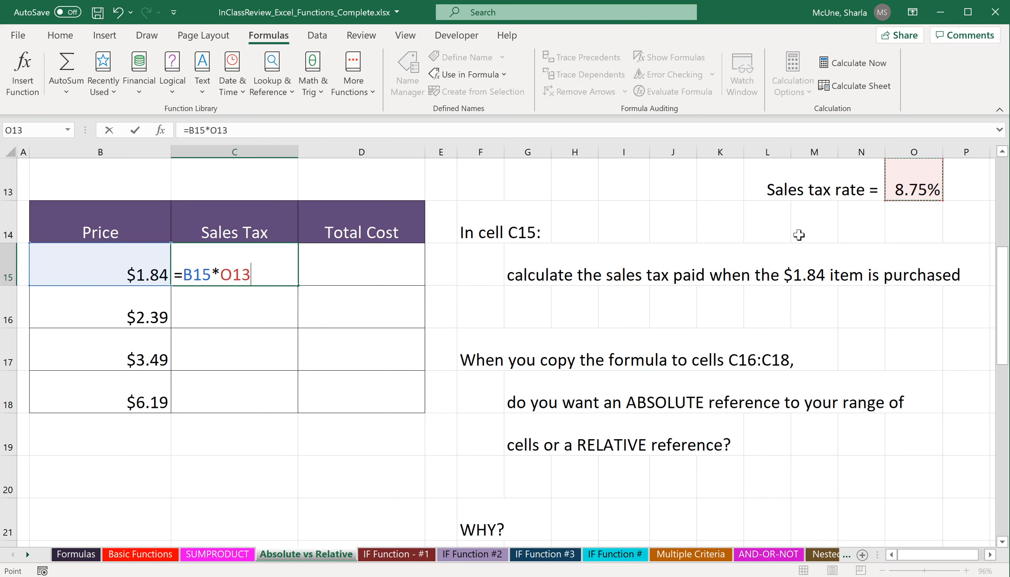
key(F4)
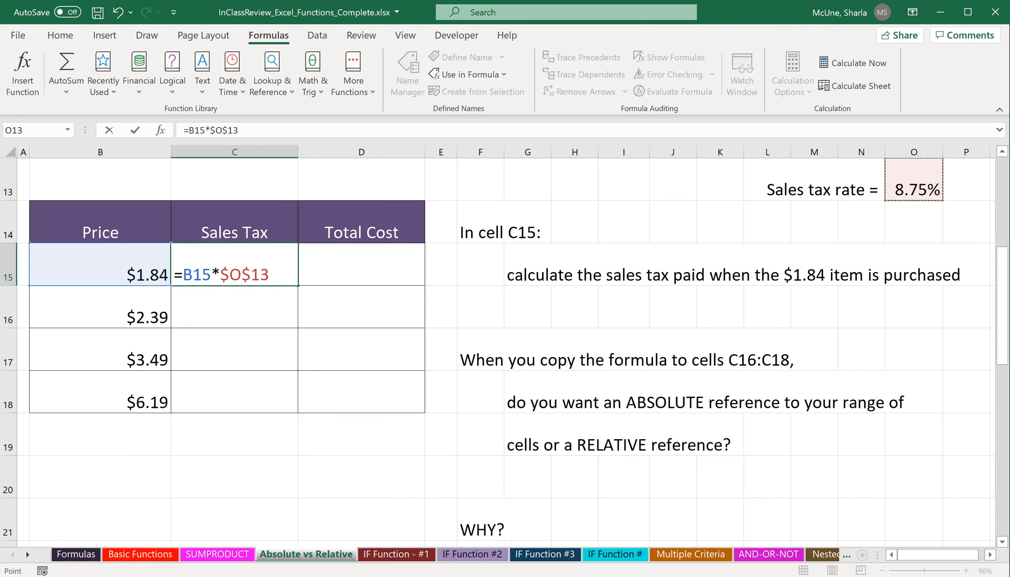
key(Return)
Copy the C15 sales tax formula down to C18 and undo the fill.
click(289, 268)
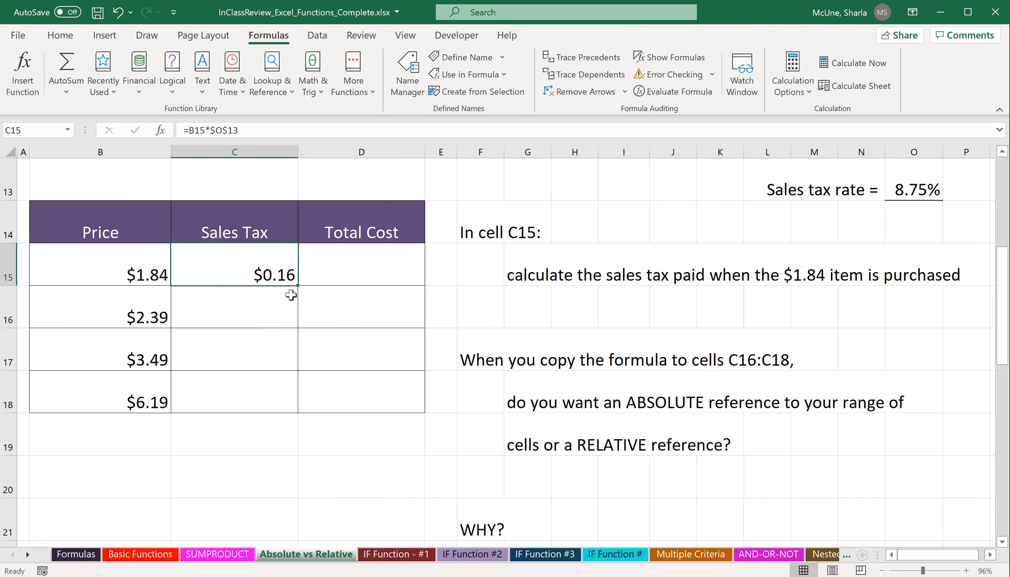
drag(298, 286, 273, 412)
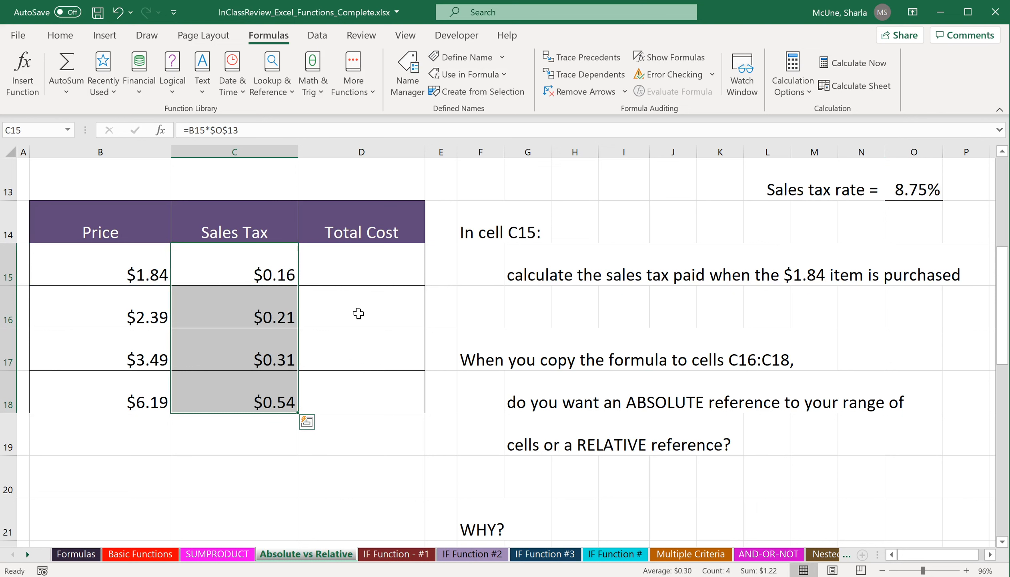
click(118, 12)
In D15, calculate the total cost as the price B15 plus the sales tax C15.
click(391, 267)
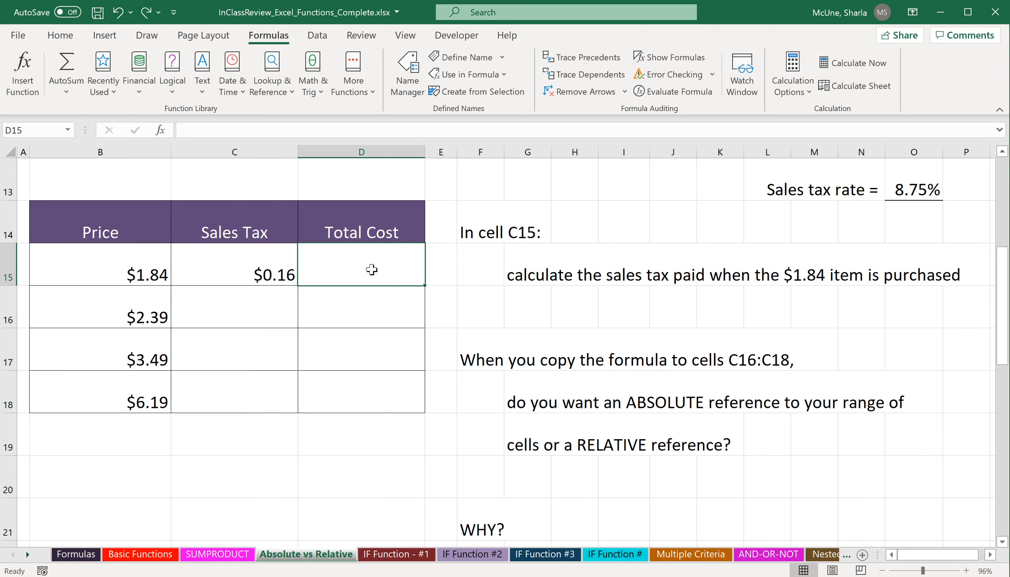
text(=)
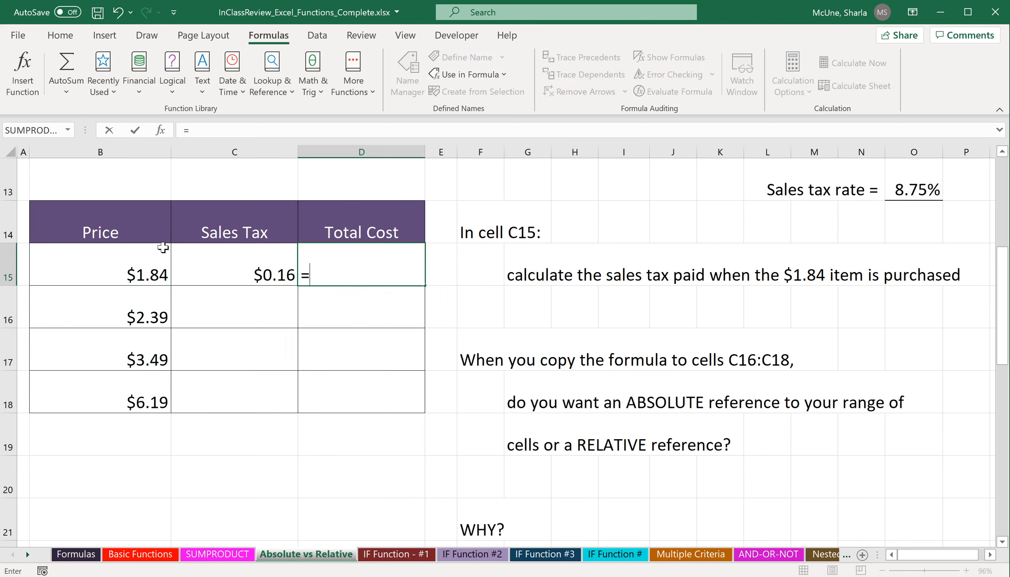
click(140, 274)
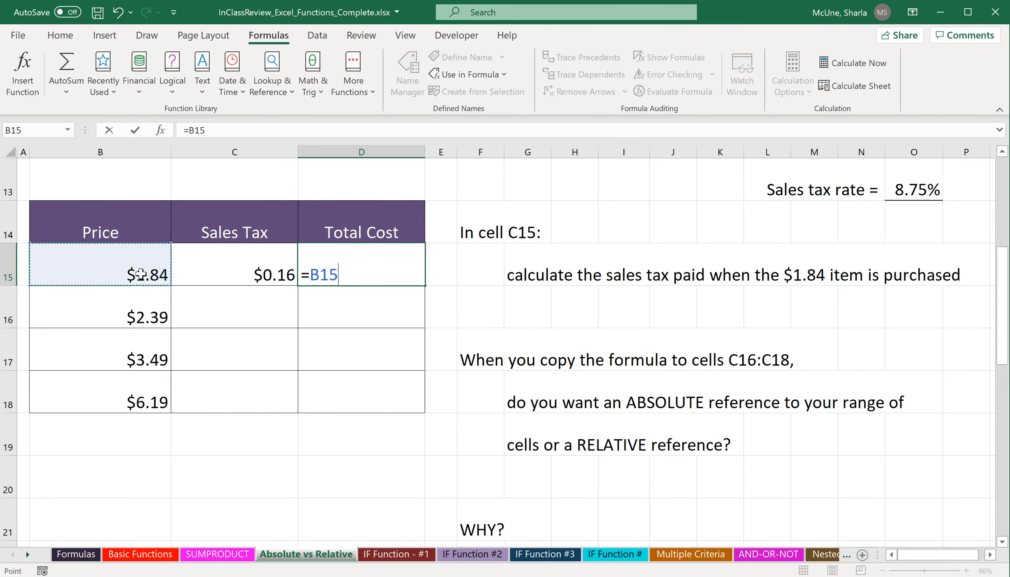
text(+)
click(257, 264)
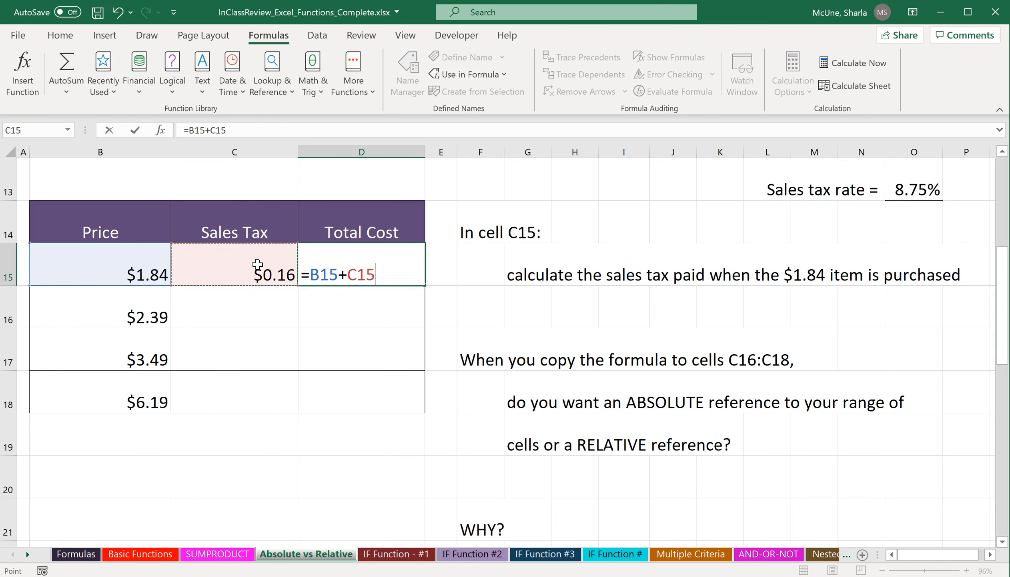
key(Return)
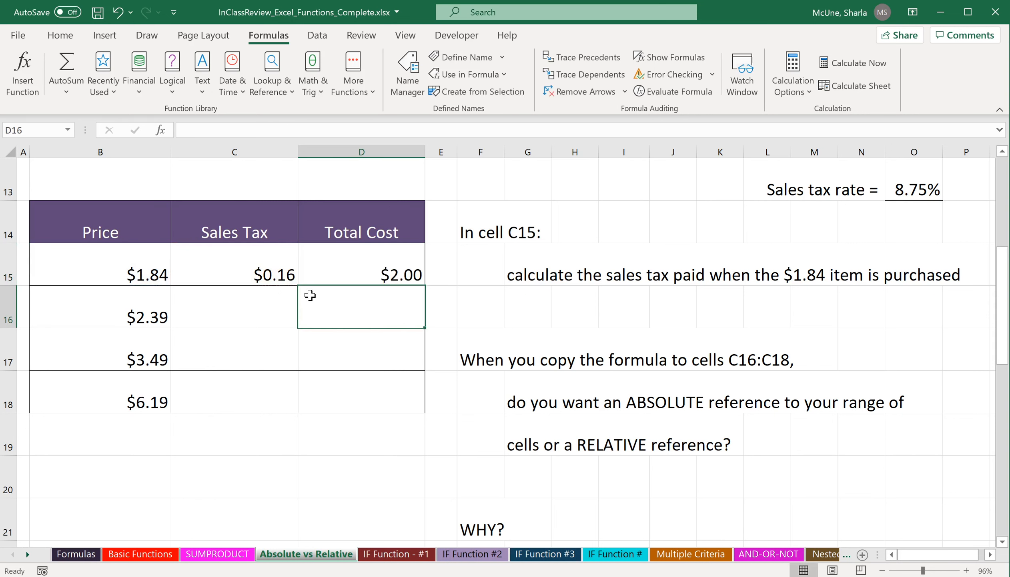
Fill the sales tax and total cost formulas in C15:D15 down to row 18.
drag(262, 270, 352, 263)
drag(249, 270, 348, 268)
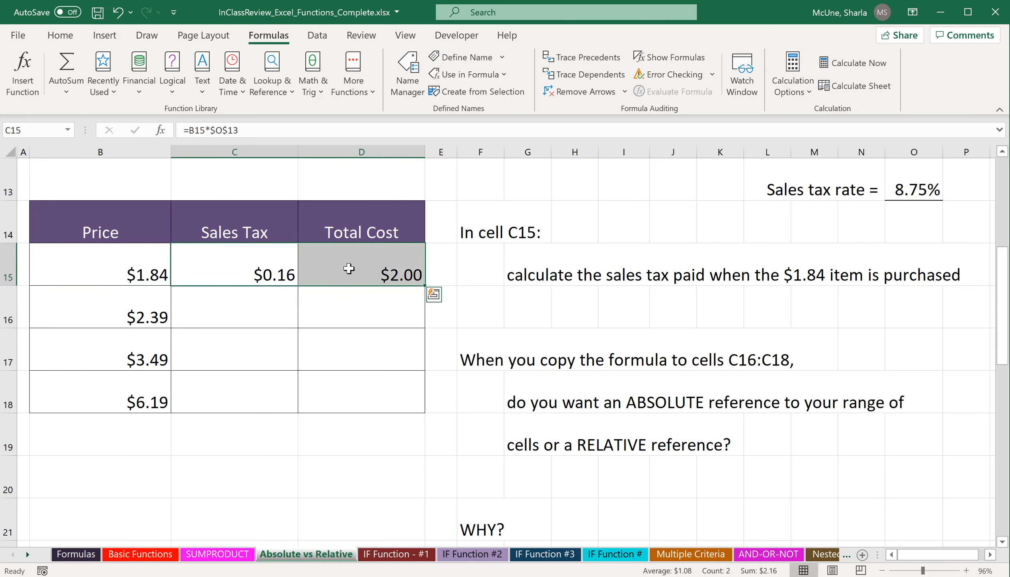
double_click(426, 286)
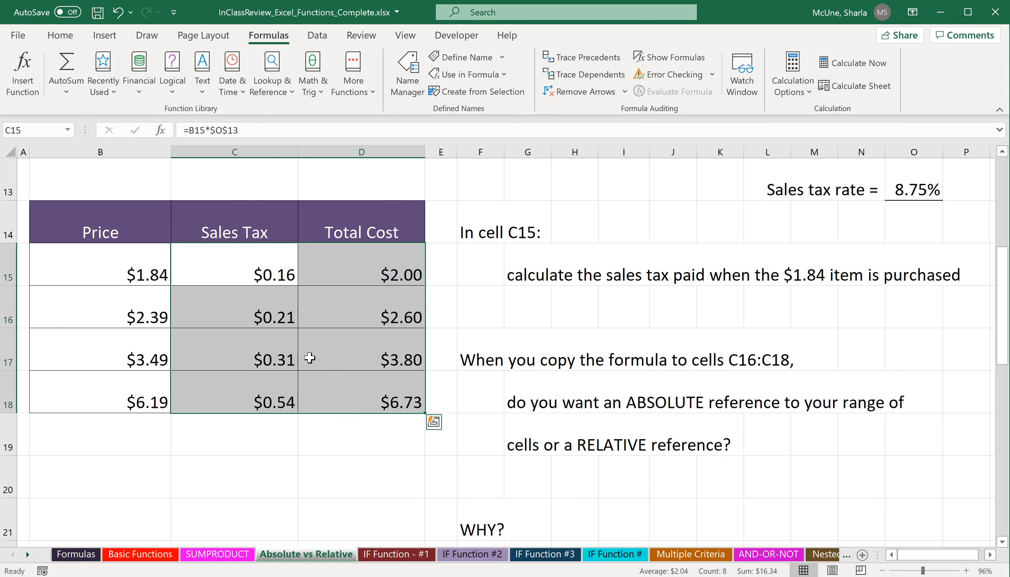
Open the copied total cost formula in D17 to check its references.
click(360, 366)
double_click(358, 365)
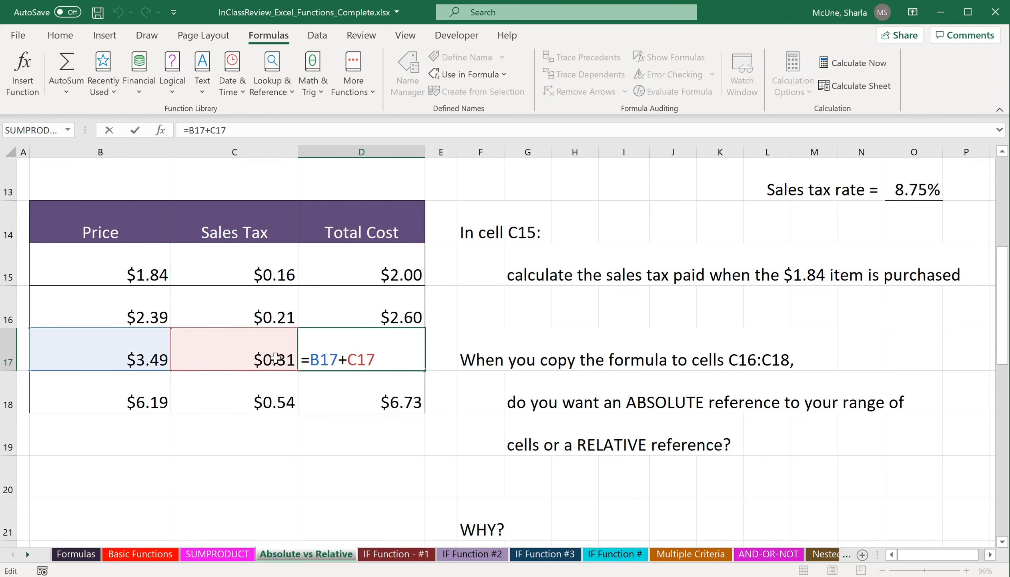
click(261, 429)
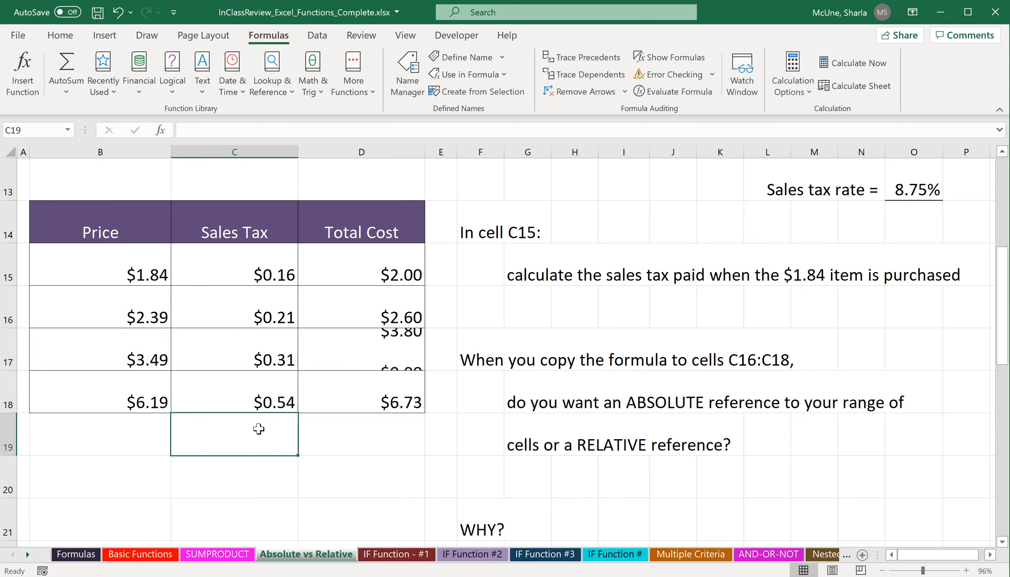
Open the copied sales tax formula in C17 and select D16 to check their cell references.
click(258, 351)
double_click(259, 351)
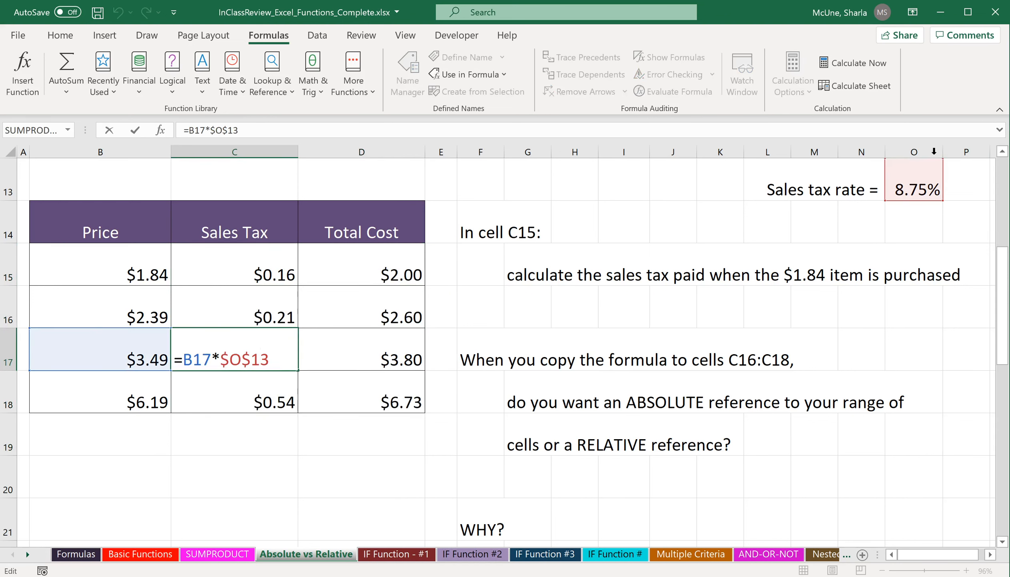
click(331, 447)
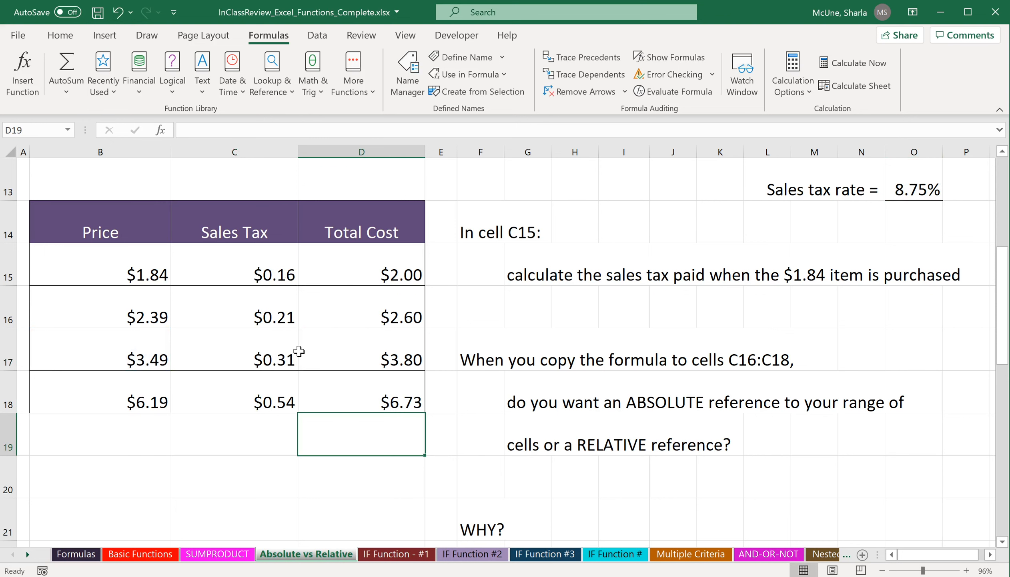
click(365, 323)
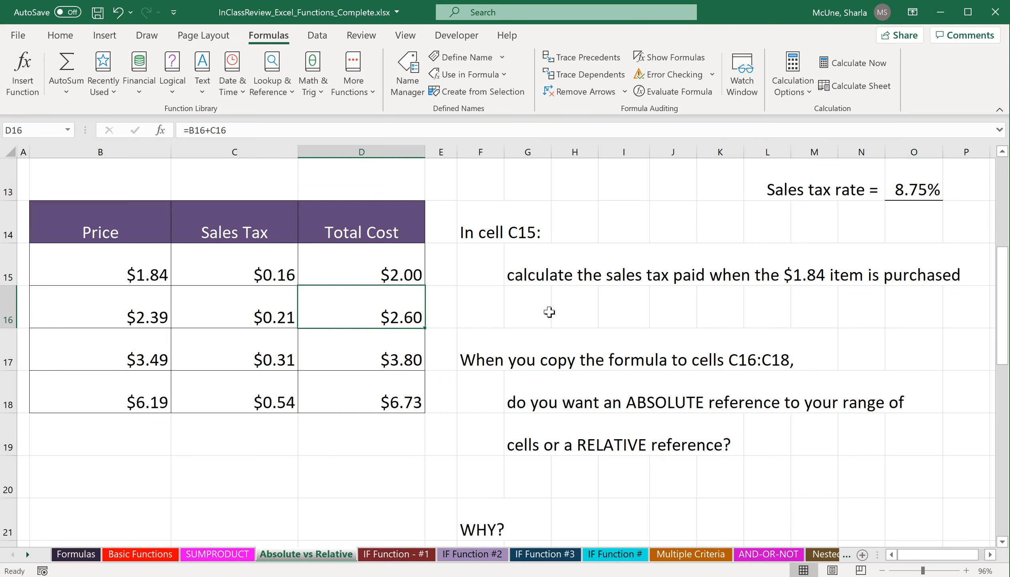
In D28, calculate Sherry's percentage by dividing her correct score C28 by the maximum score C27.
scroll(549, 312, down, 4)
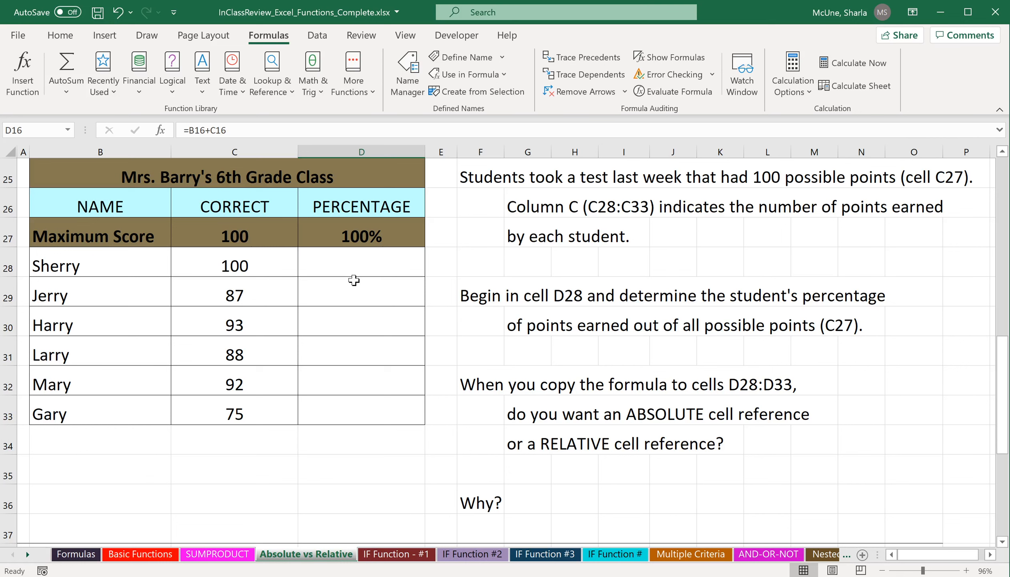
click(402, 266)
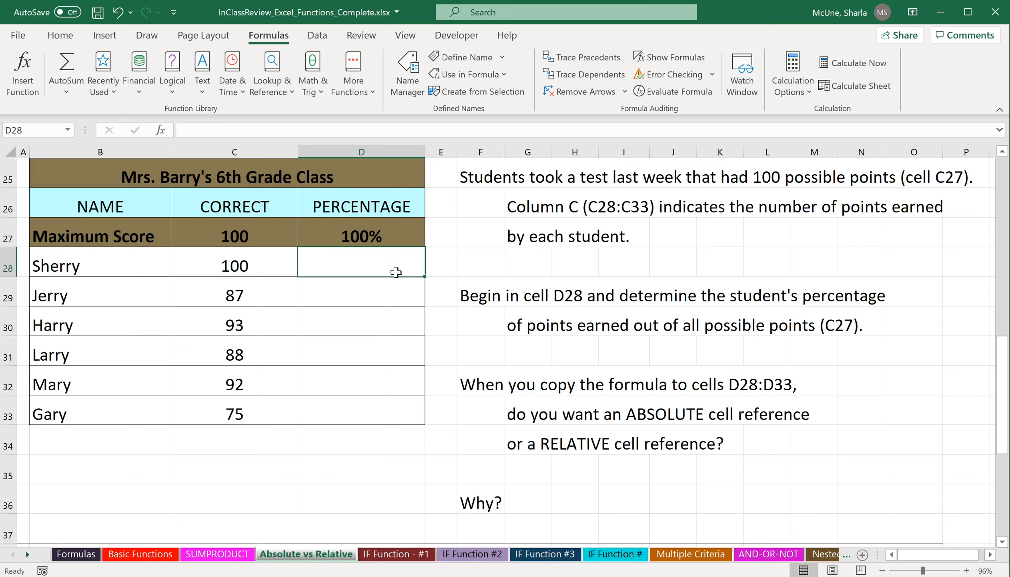
text(=)
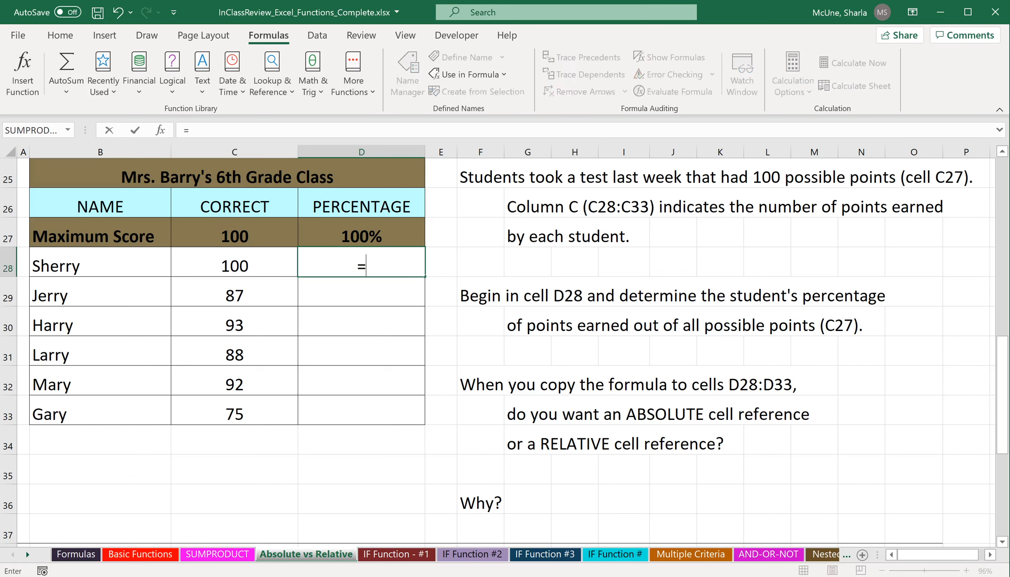
click(263, 266)
text(/)
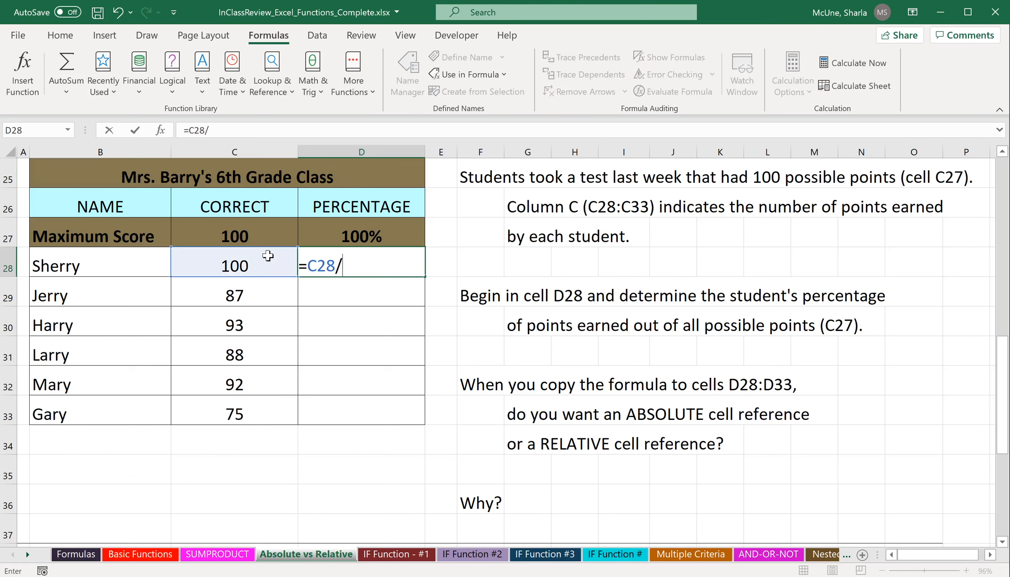
click(272, 235)
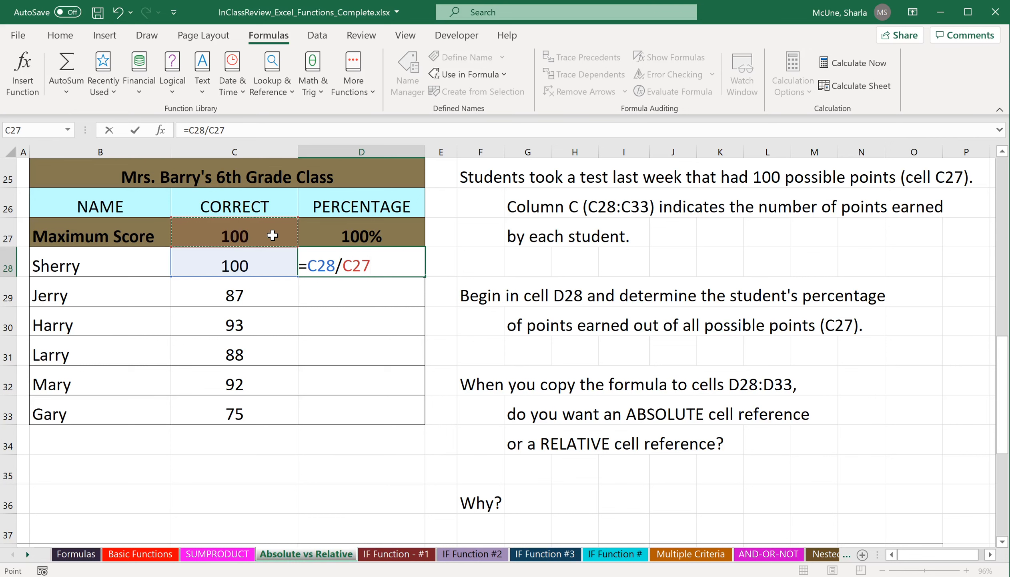
key(F4)
key(BackSpace)
key(BackSpace)
key(BackSpace)
key(BackSpace)
key(BackSpace)
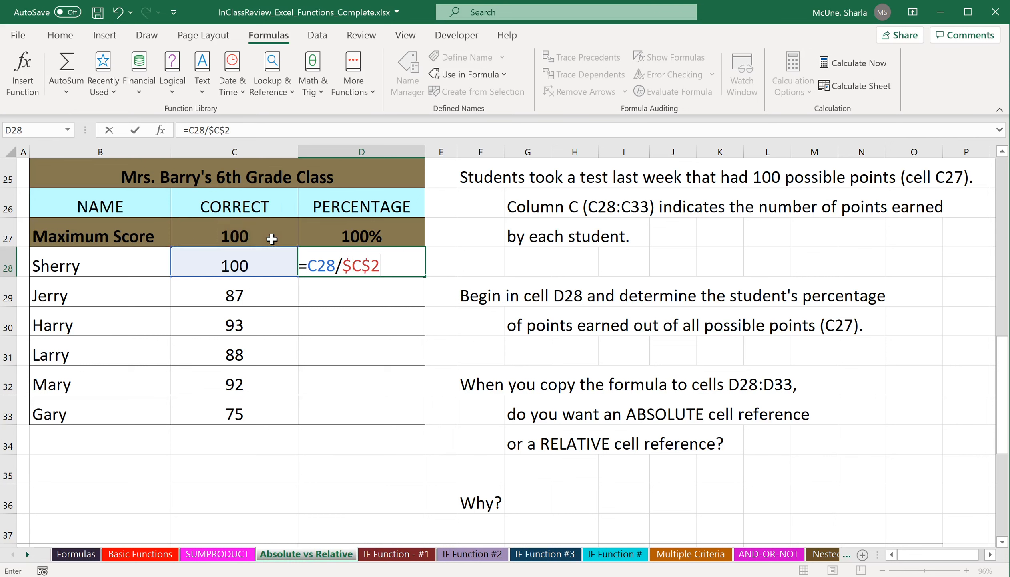
click(272, 237)
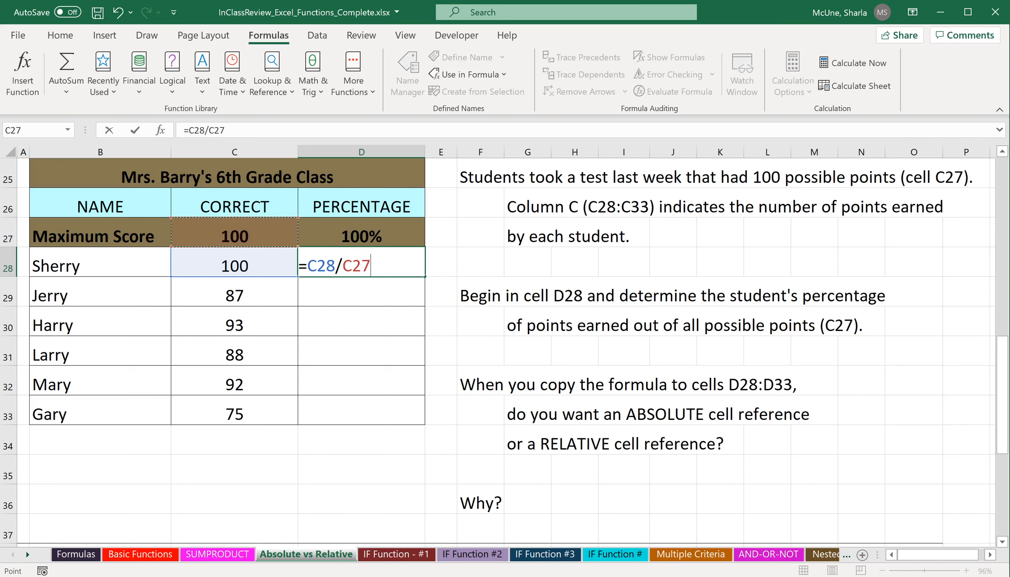
key(Return)
Copy the D28 percentage formula down to D33, check the references in D30, and undo the fill.
click(361, 265)
drag(425, 276, 420, 421)
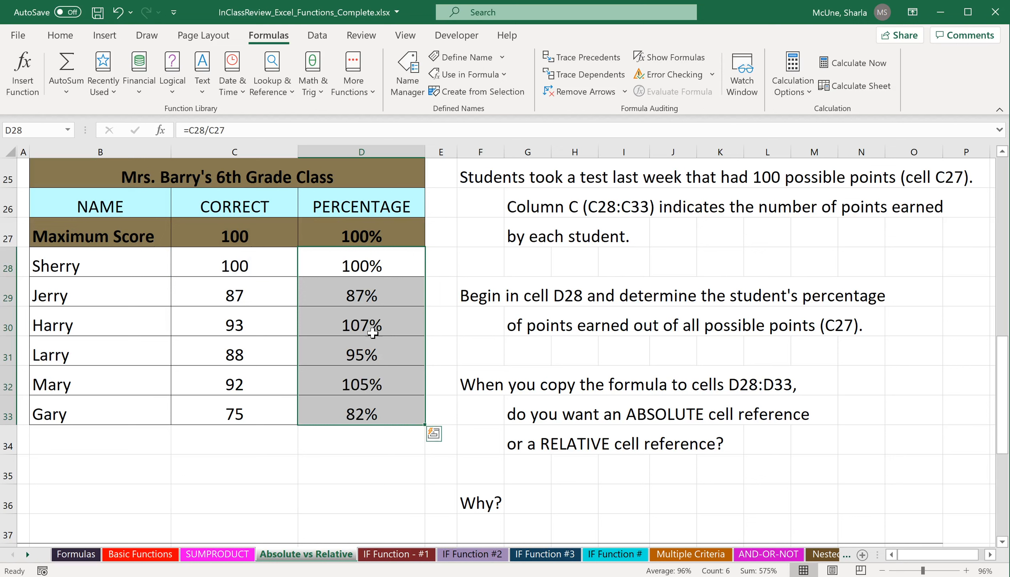
double_click(379, 322)
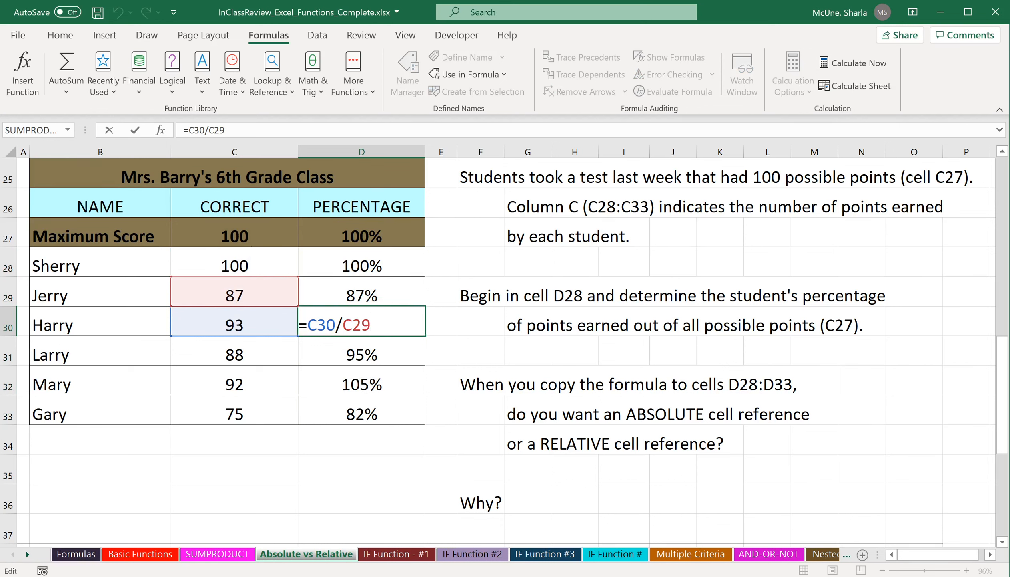
key(Escape)
click(117, 13)
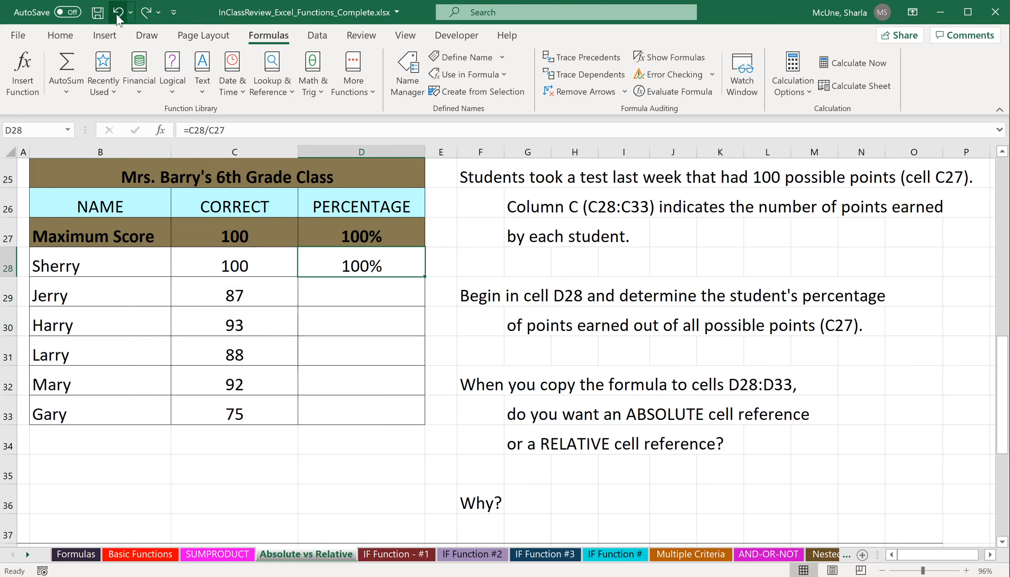
Make the C27 reference in D28's formula absolute and fill the formula down to D33.
double_click(368, 263)
drag(343, 265, 372, 266)
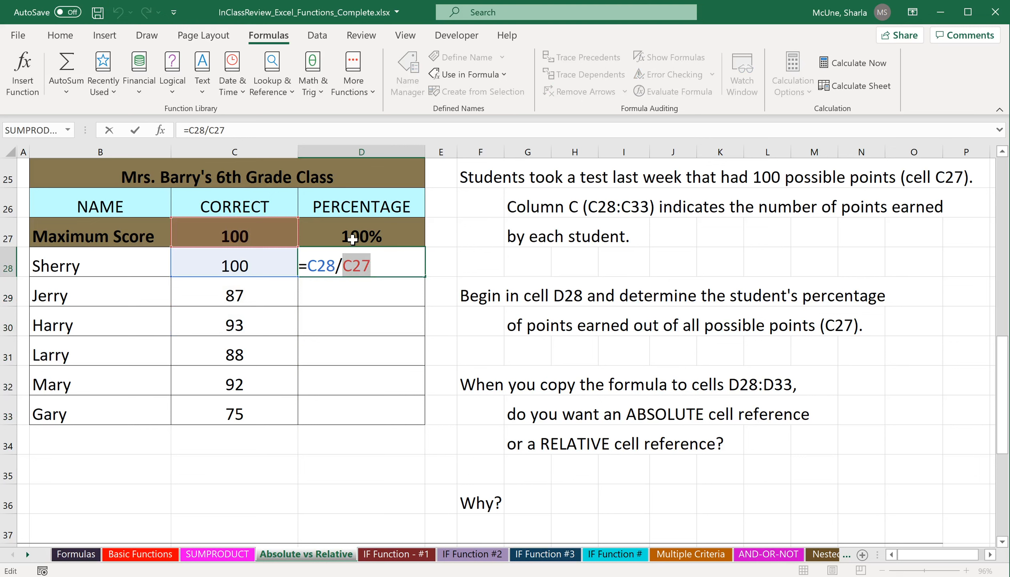
key(F4)
key(Return)
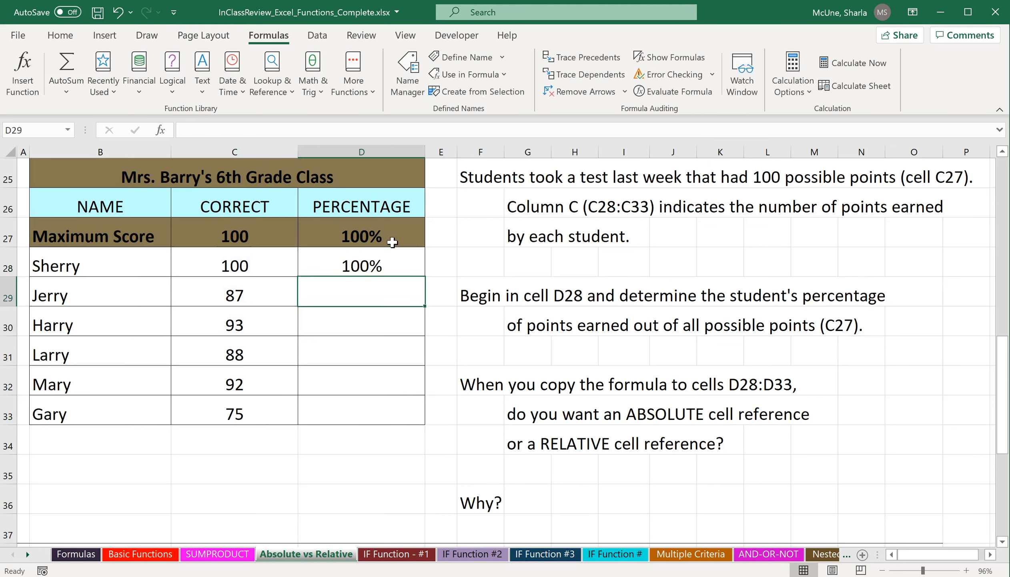
click(417, 267)
drag(425, 276, 419, 418)
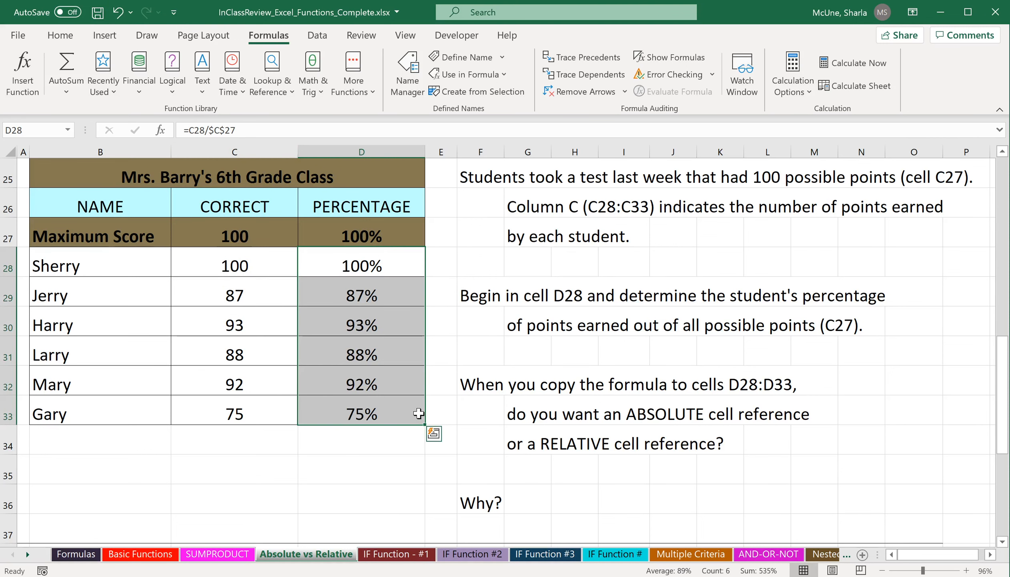
Select the copied percentage cells in D29 to D31 to check their formulas.
click(358, 293)
click(365, 318)
click(363, 351)
click(360, 311)
click(226, 341)
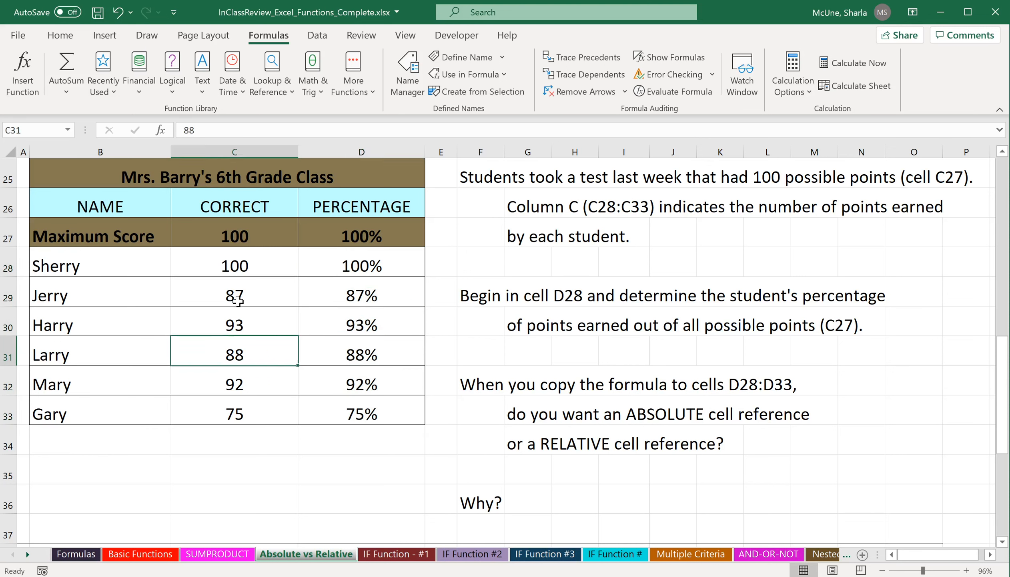
Test the percentages by setting the maximum score in C27 to 120, then restore it to 100.
click(245, 235)
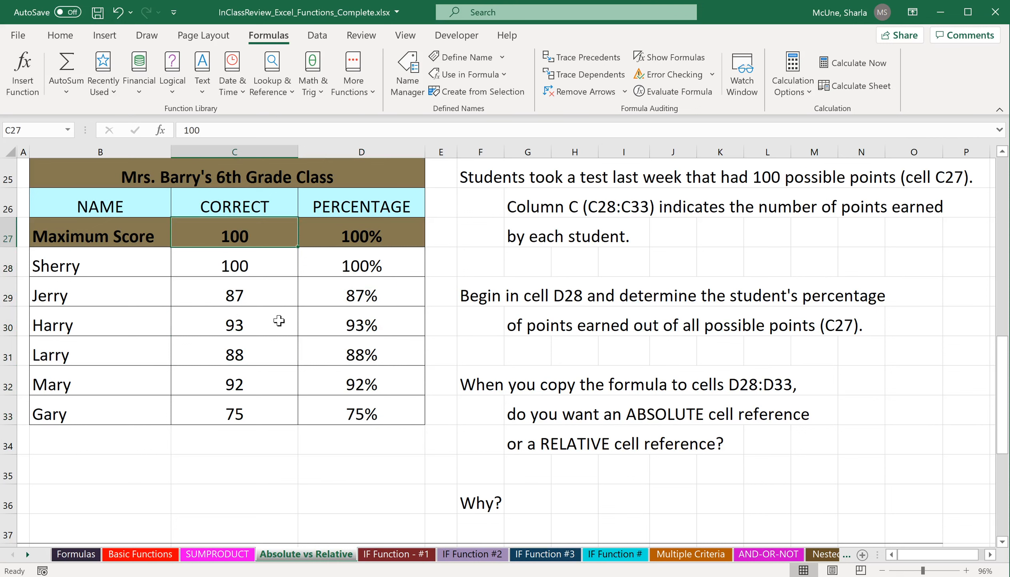
text(120)
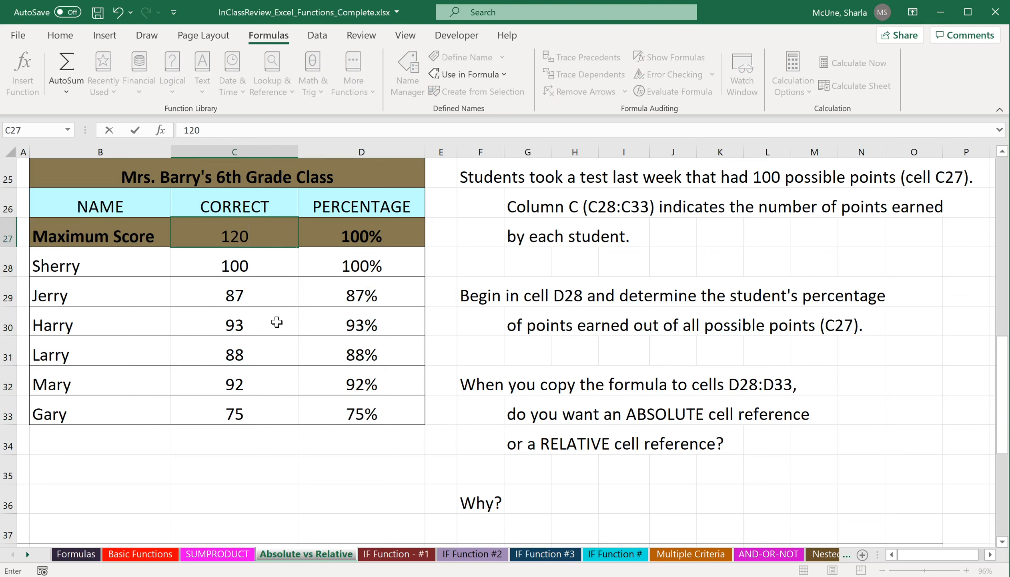
key(Return)
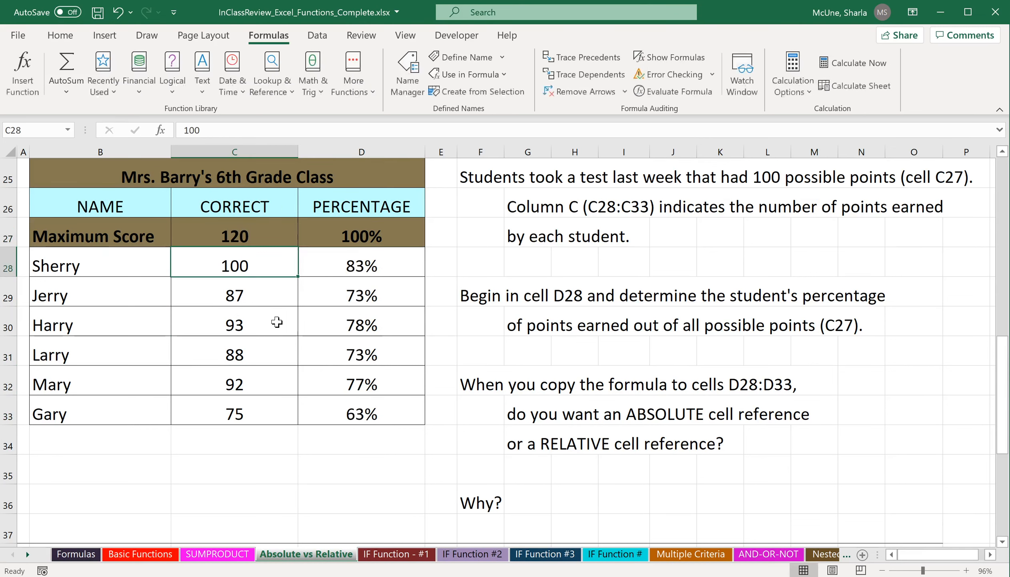
click(362, 312)
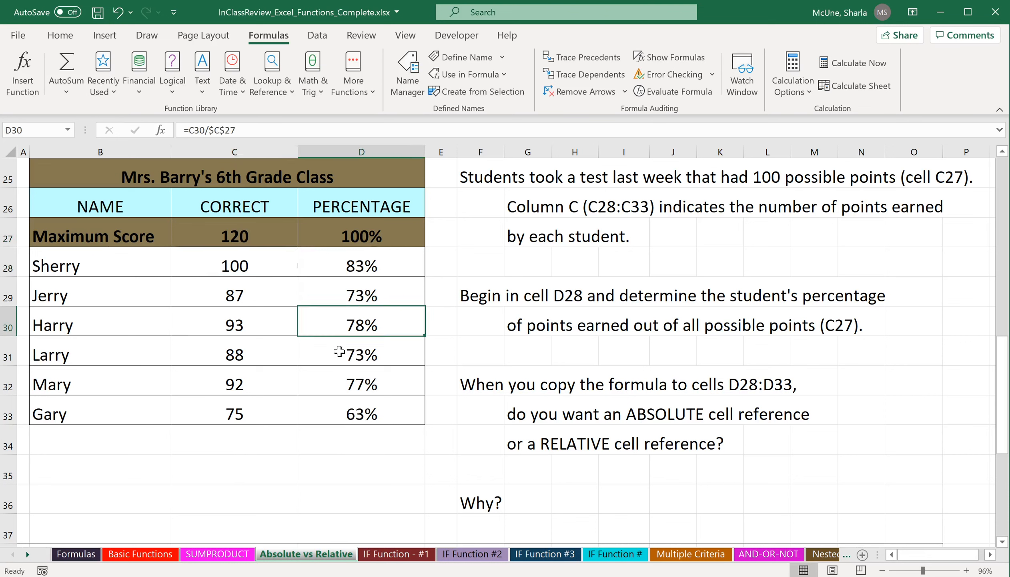
click(265, 231)
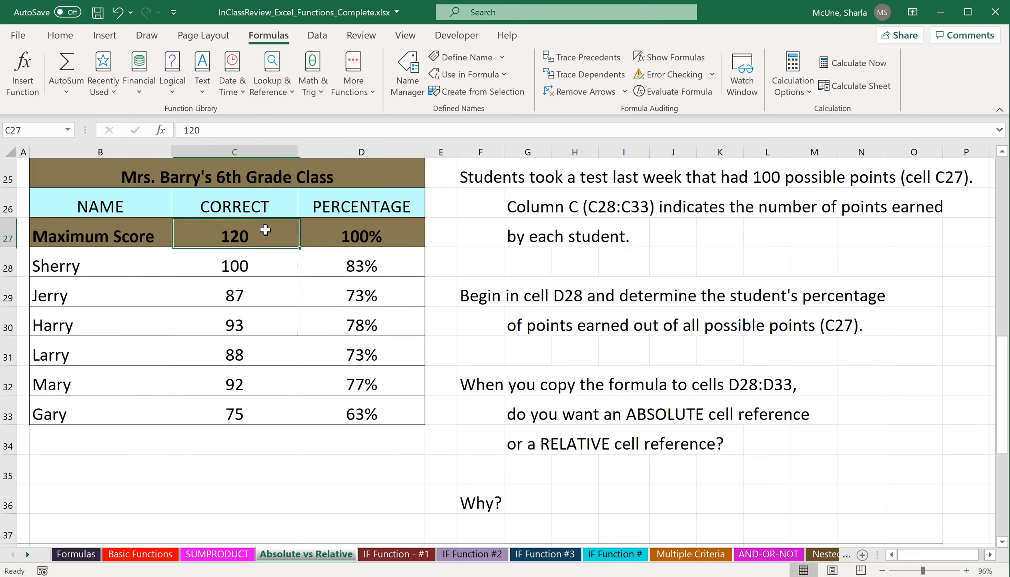
text(100)
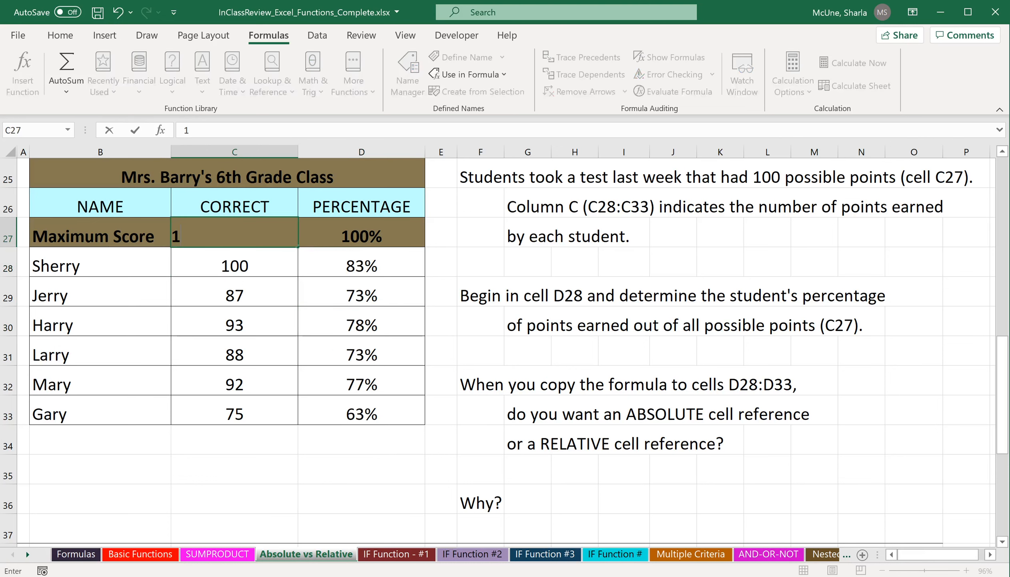
key(Return)
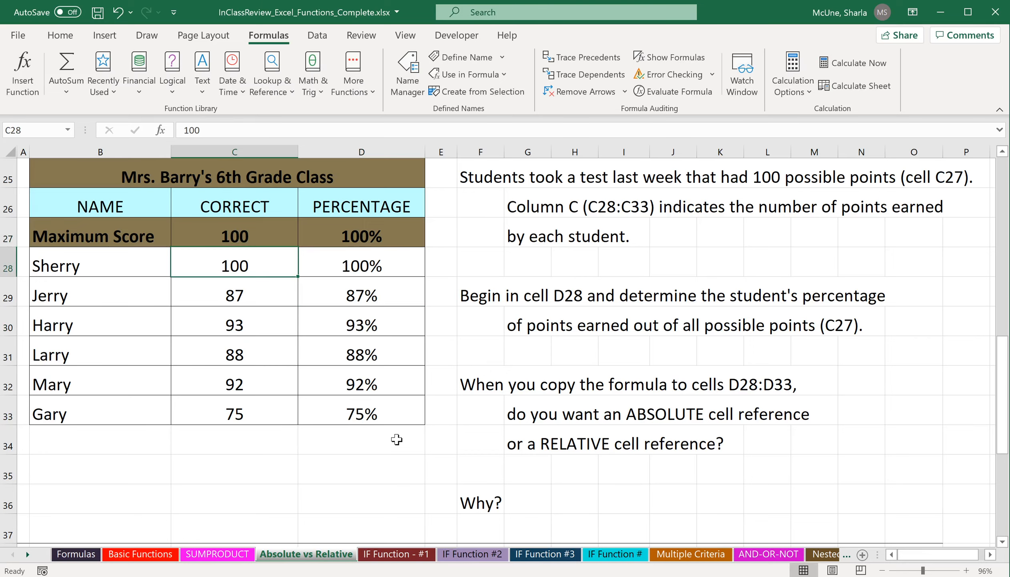
Insert the PMT function in B43 to calculate the monthly payment for Option 1.
scroll(396, 440, down, 2)
scroll(396, 440, down, 3)
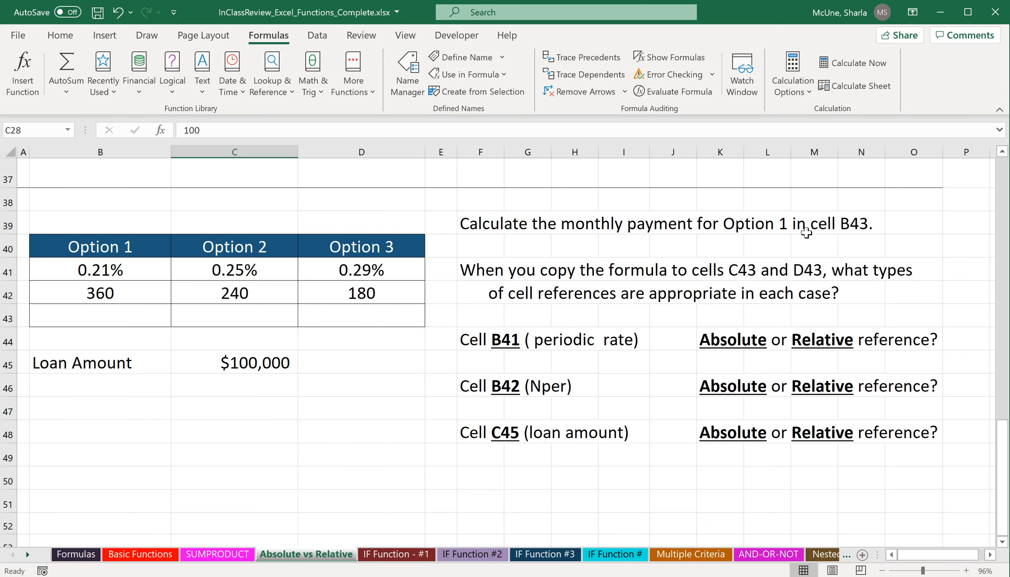
click(134, 314)
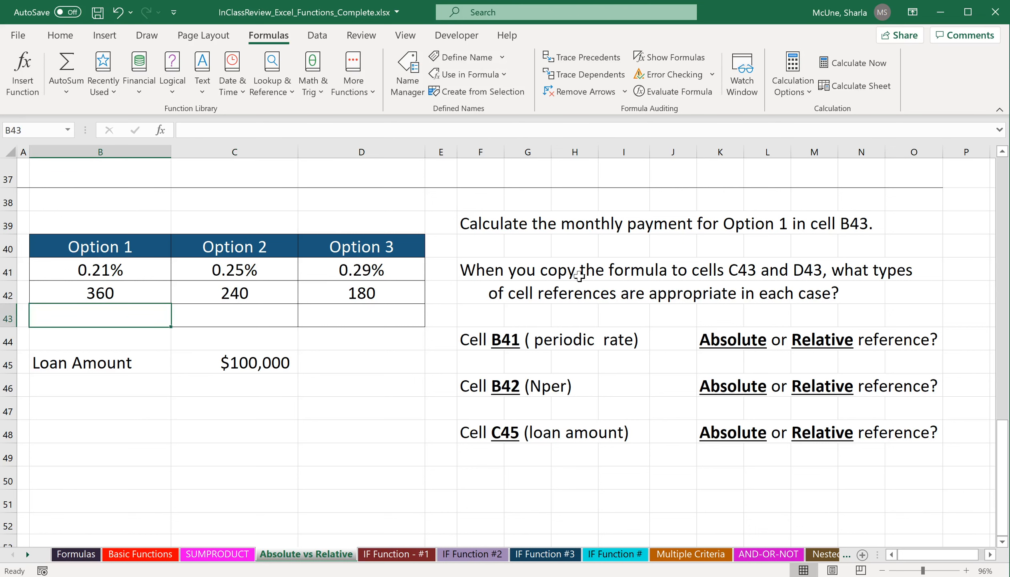
click(144, 90)
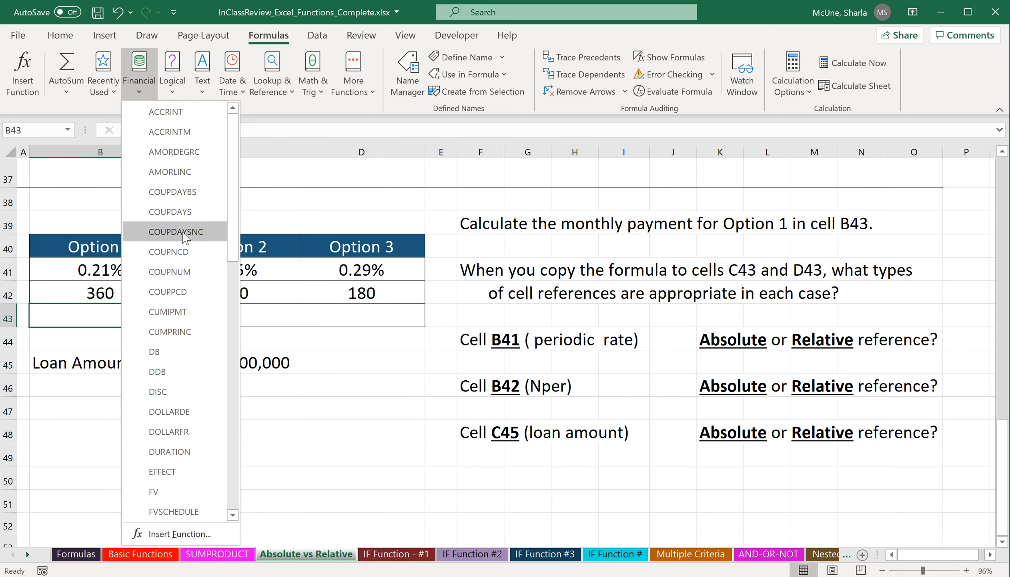
scroll(177, 288, down, 8)
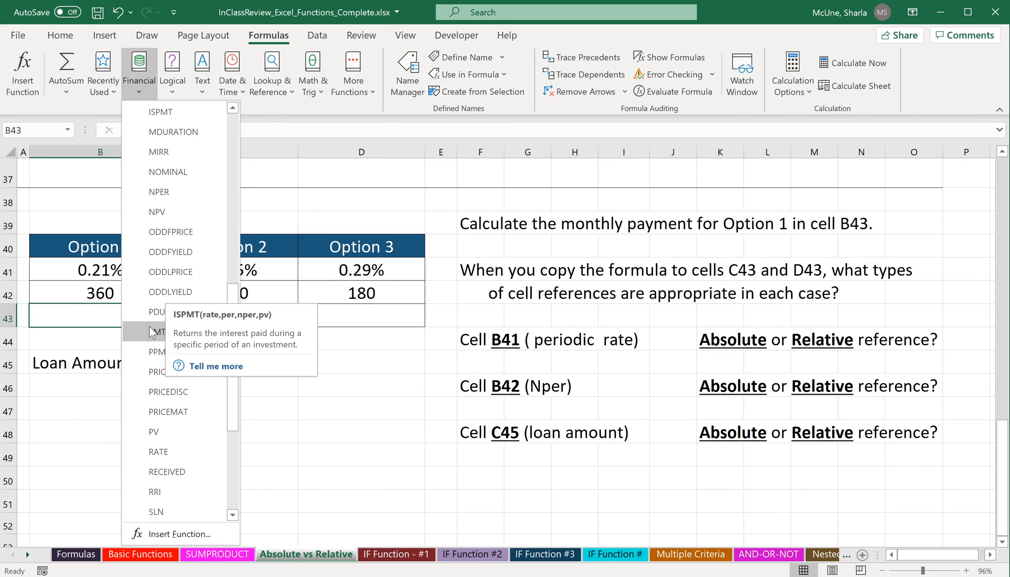
click(410, 199)
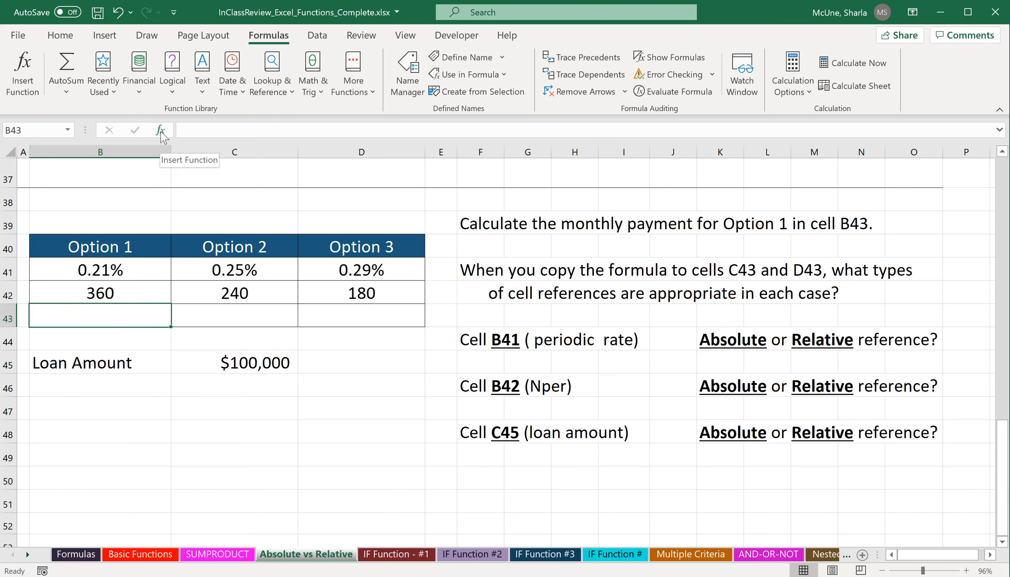
click(109, 93)
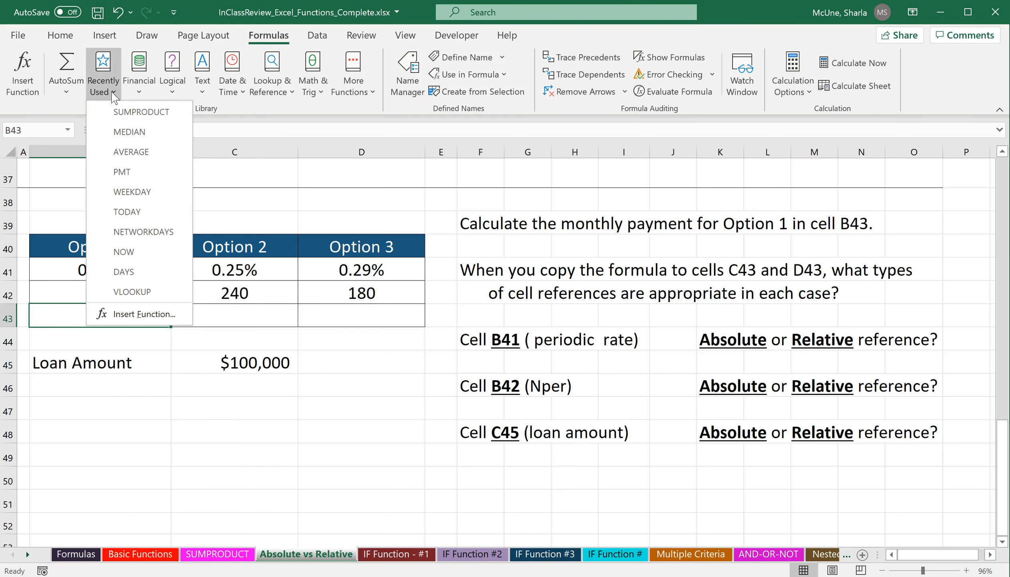
click(150, 181)
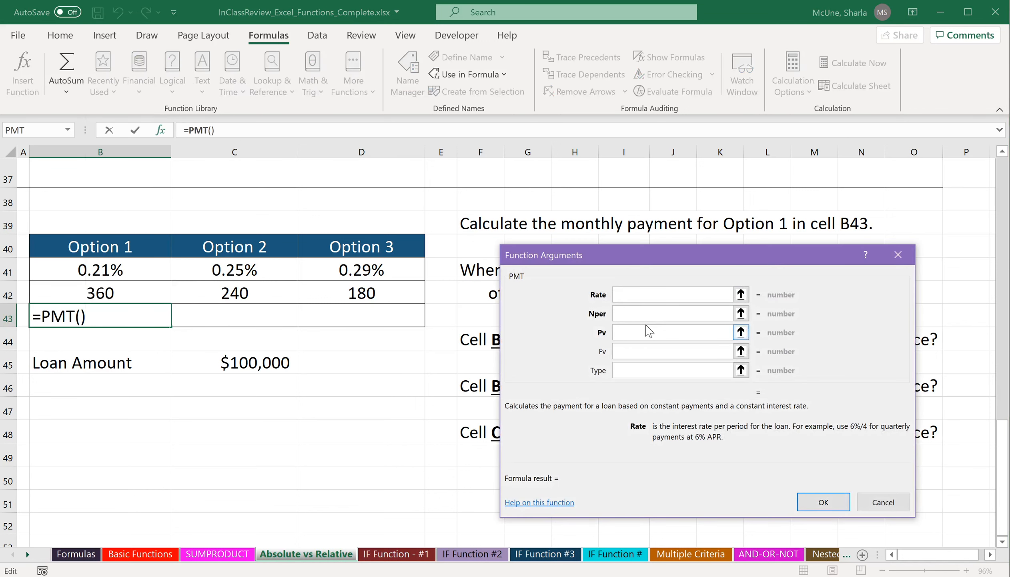
Set the PMT Rate argument to B41 and the Nper argument to B42.
drag(701, 262, 660, 28)
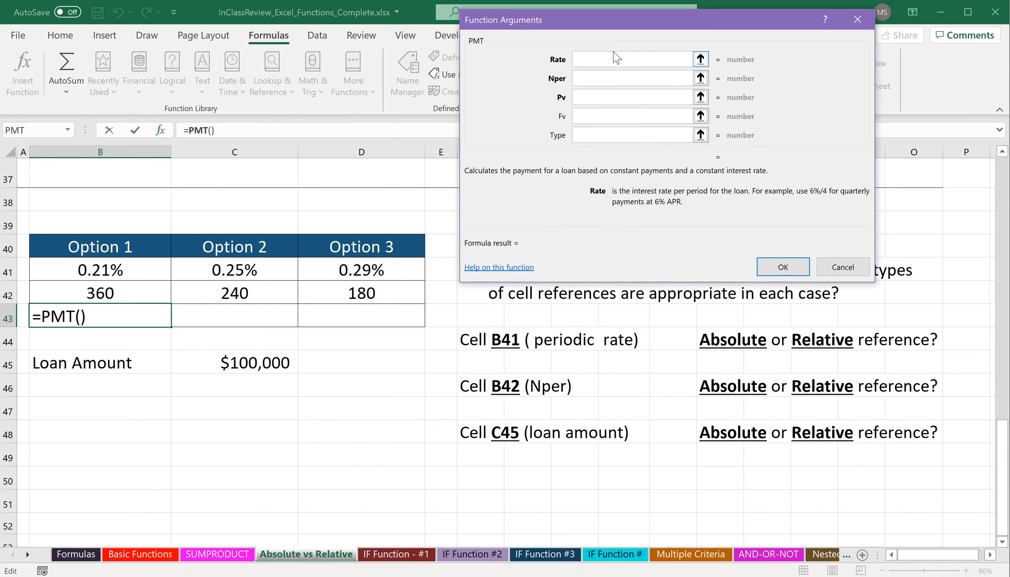
click(131, 266)
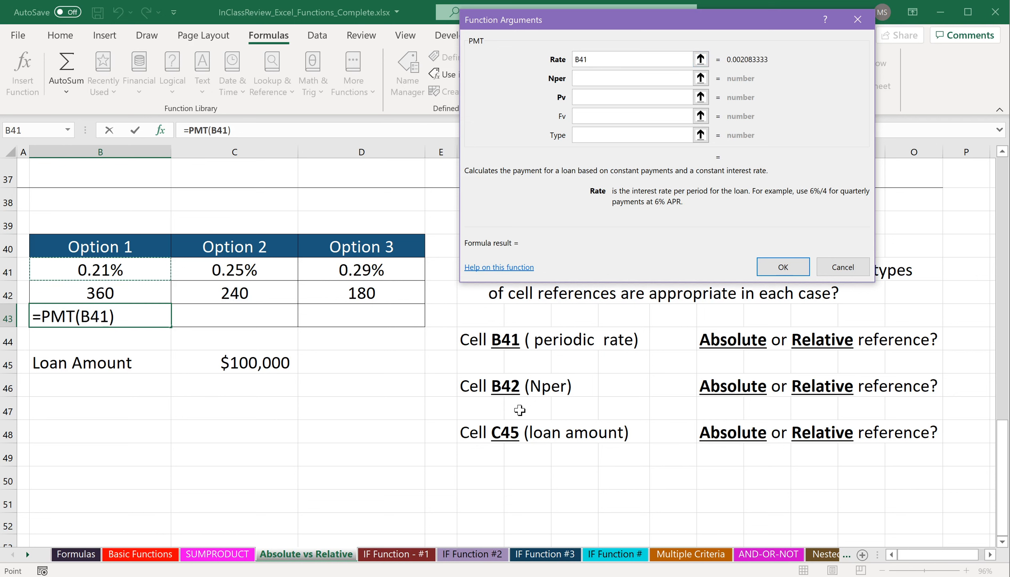
click(612, 77)
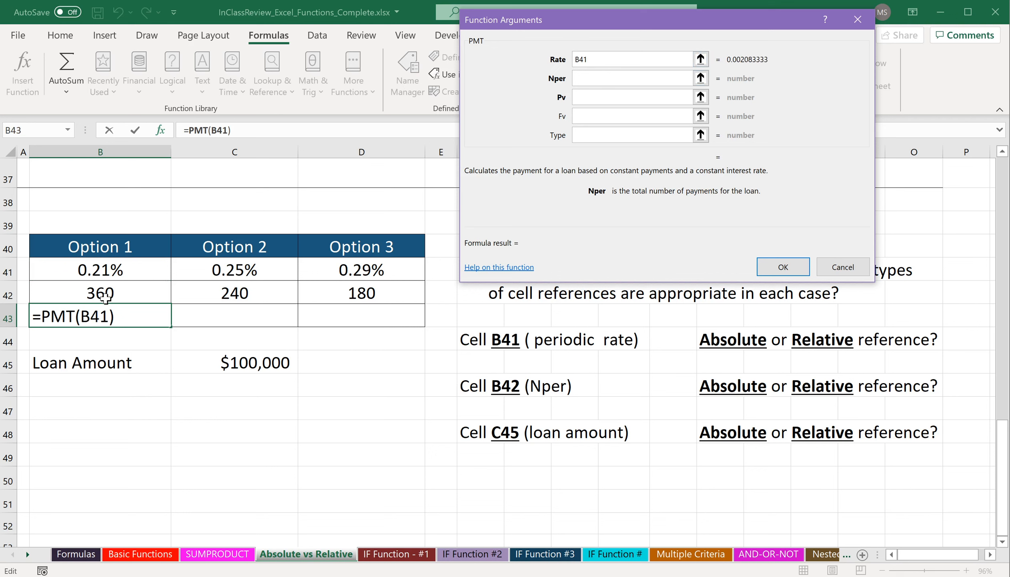
click(118, 296)
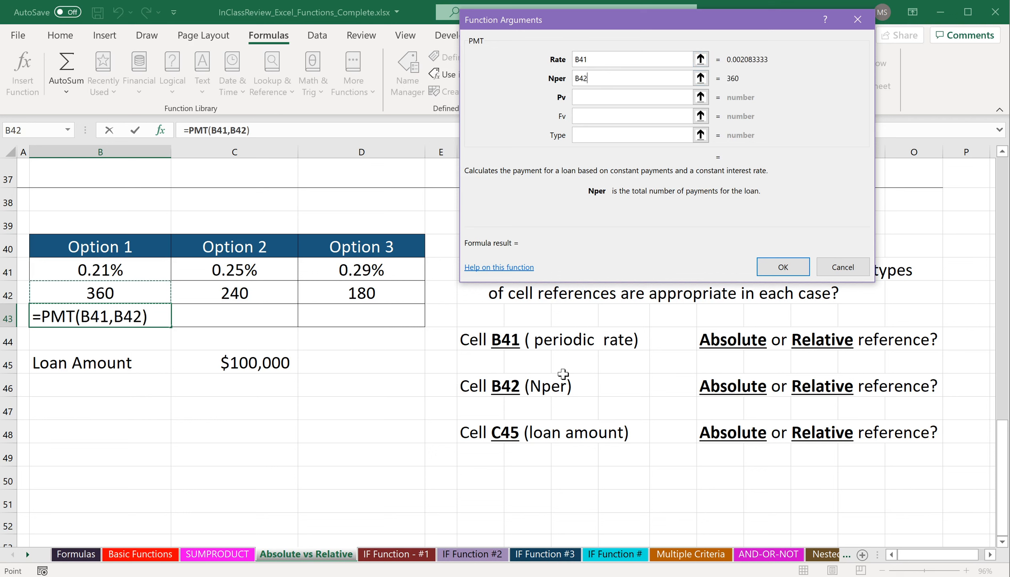
Set the PMT Pv argument to the loan amount as the absolute reference $C$45 and finish the function.
click(593, 97)
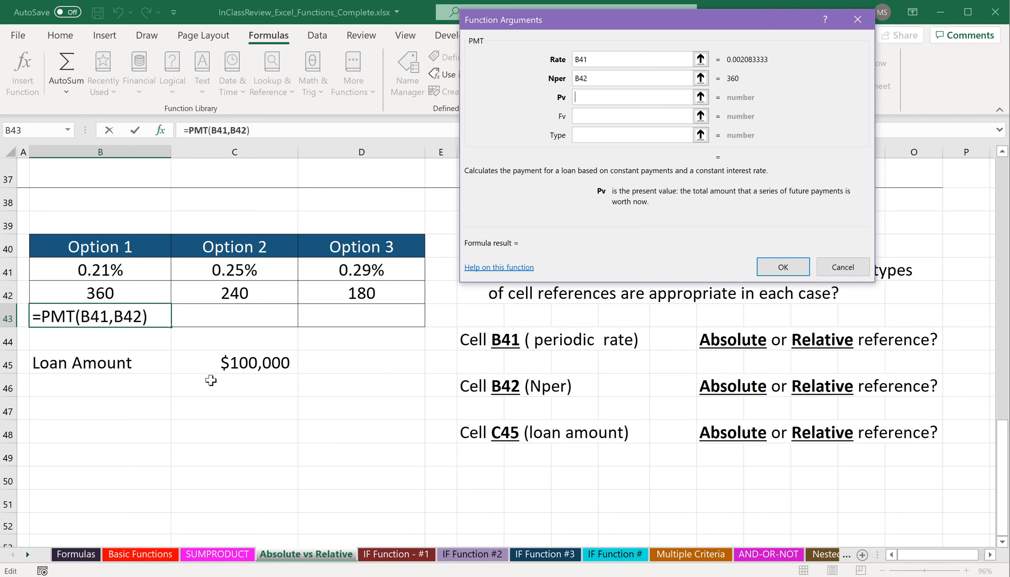
click(219, 365)
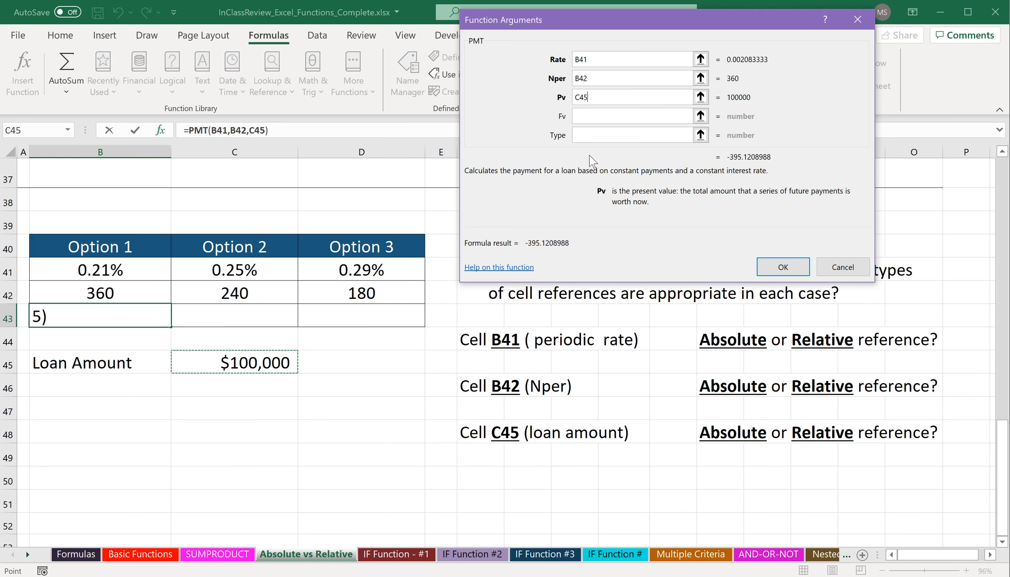
click(592, 97)
drag(591, 98, 574, 98)
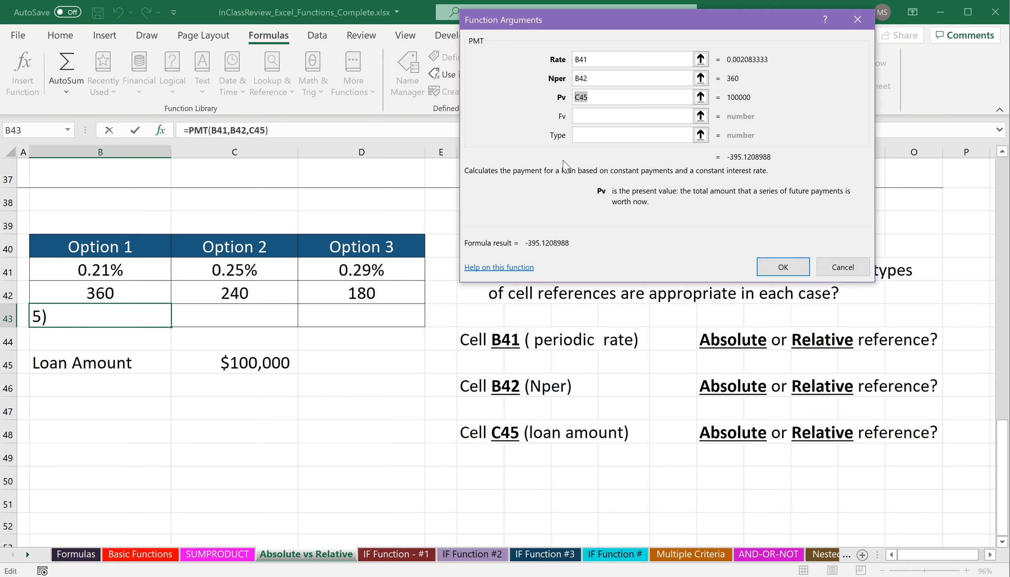
key(F4)
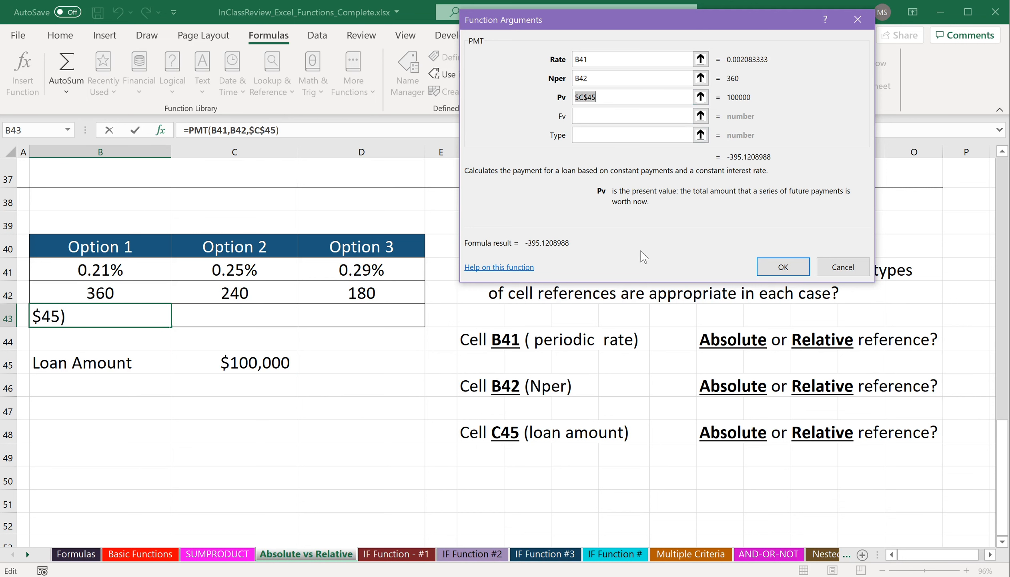
click(598, 98)
click(774, 272)
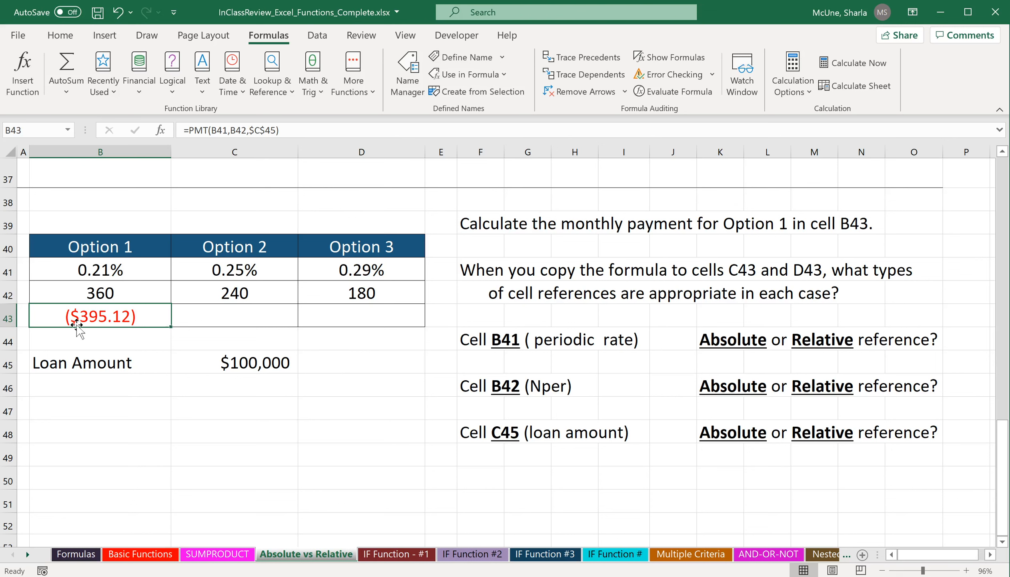
Add a minus sign before PMT in B43 so the monthly payment shows as a positive amount.
click(187, 129)
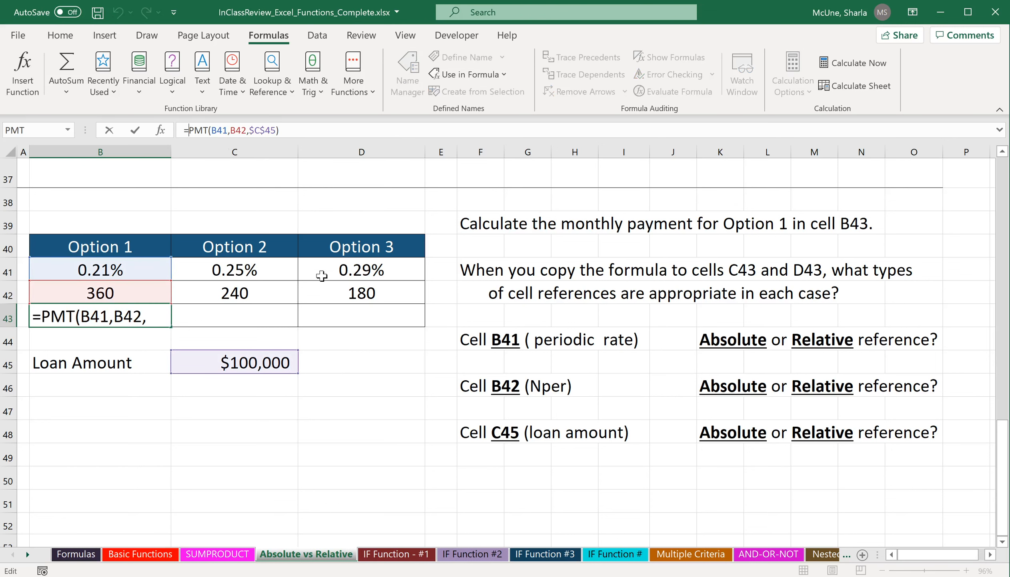
text(-)
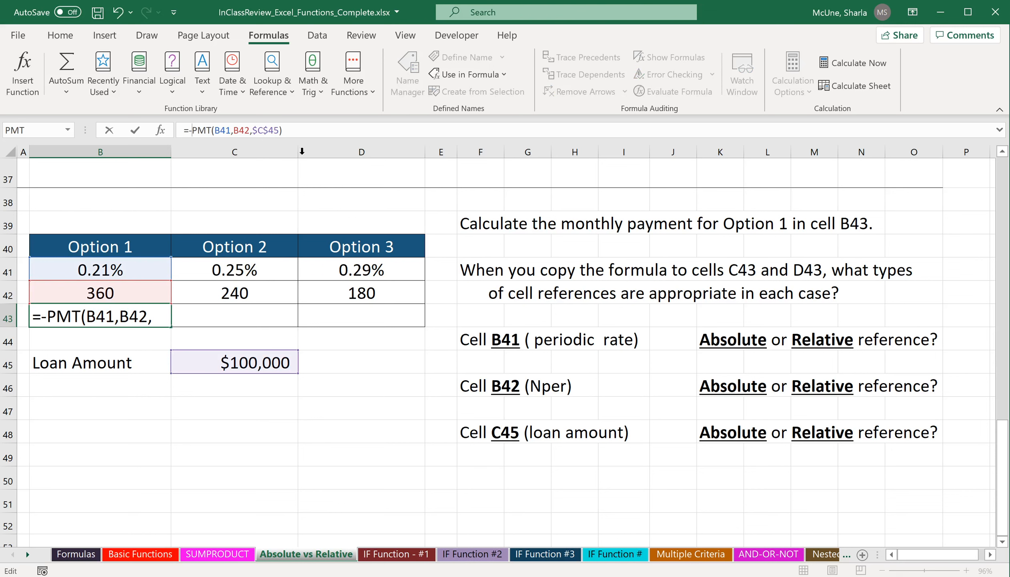
key(ctrl+Return)
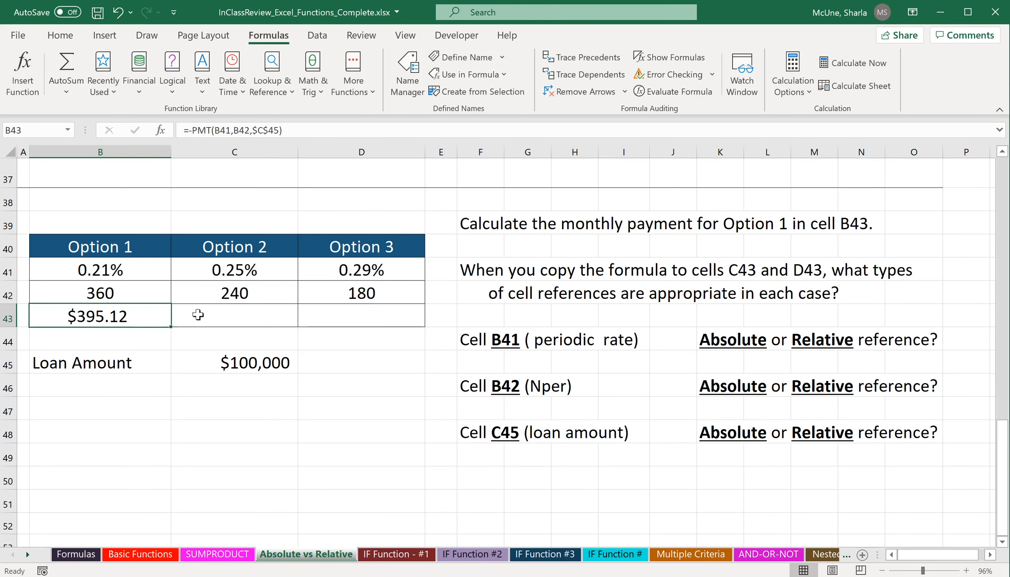
Copy the B43 payment formula across to C43 and D43, then inspect the formula in D43.
drag(171, 326, 407, 333)
click(369, 317)
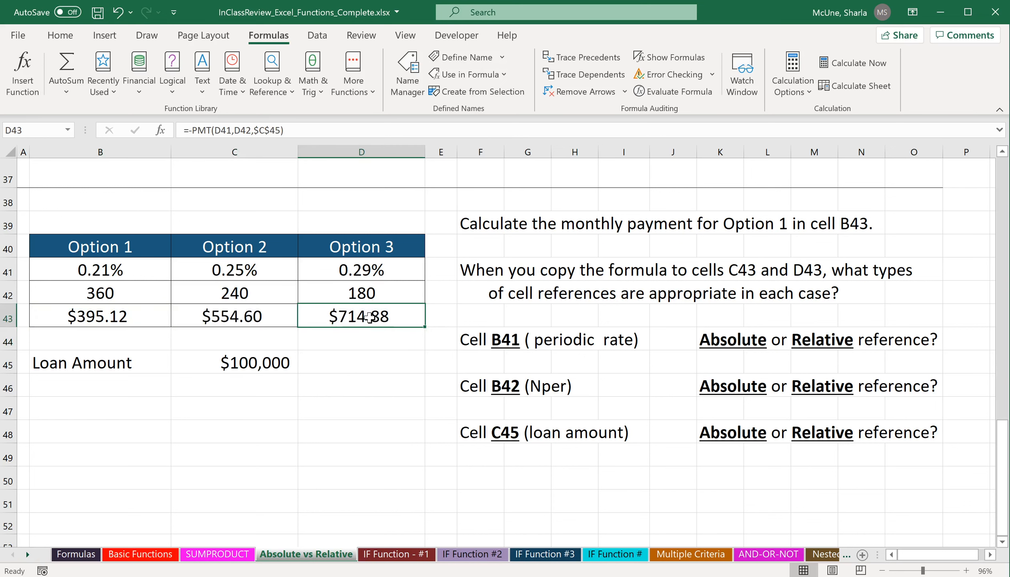
double_click(369, 316)
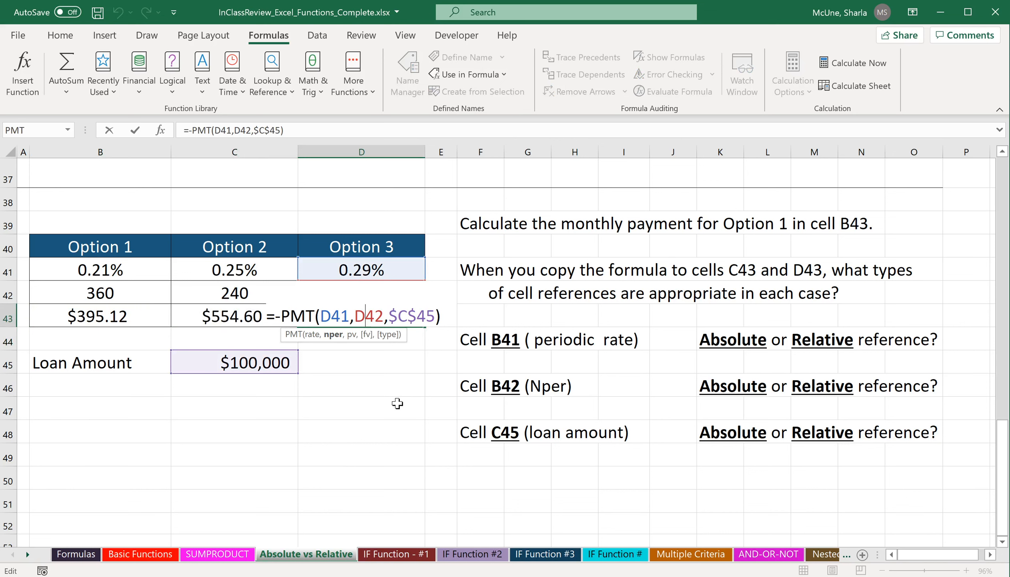
key(ctrl+Return)
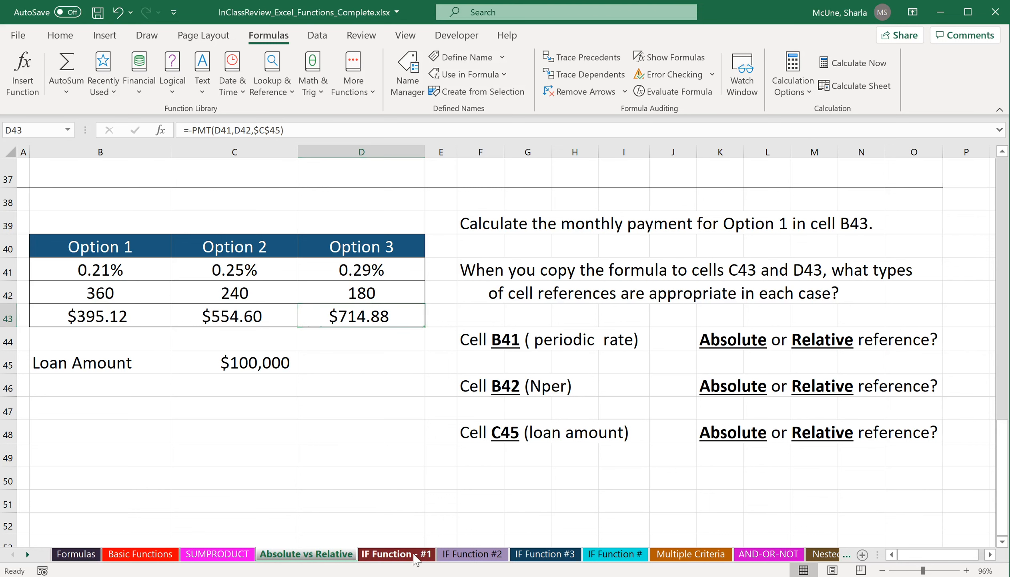
On the IF Function - #1 sheet, insert the IF function in D3 for the Make bed allowance.
click(415, 558)
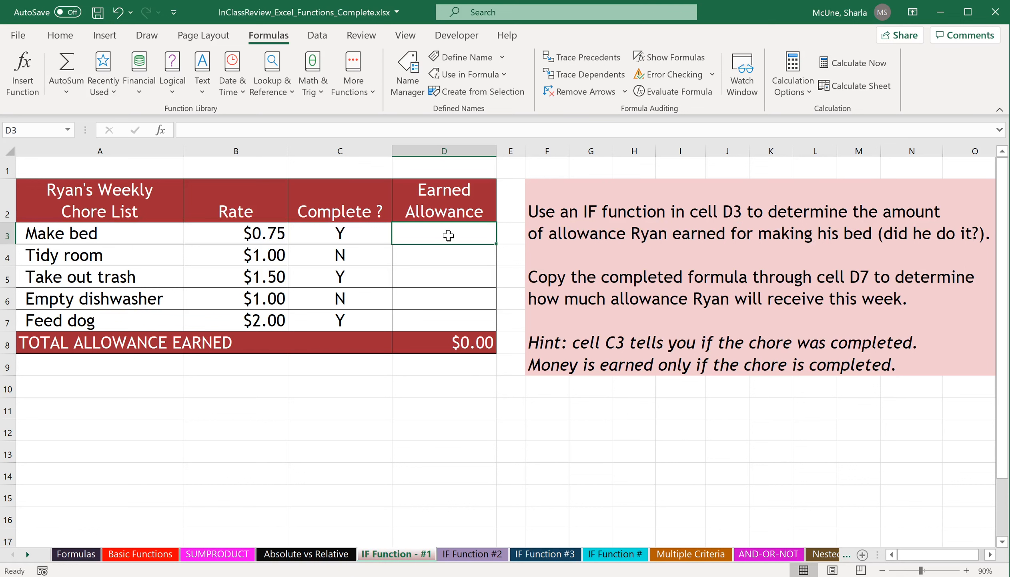
click(177, 93)
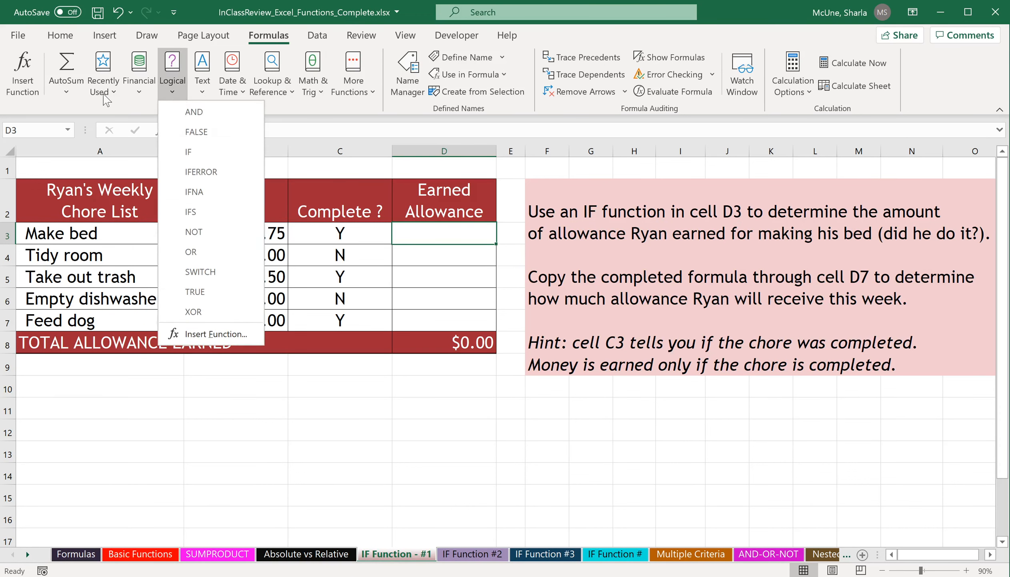
click(25, 82)
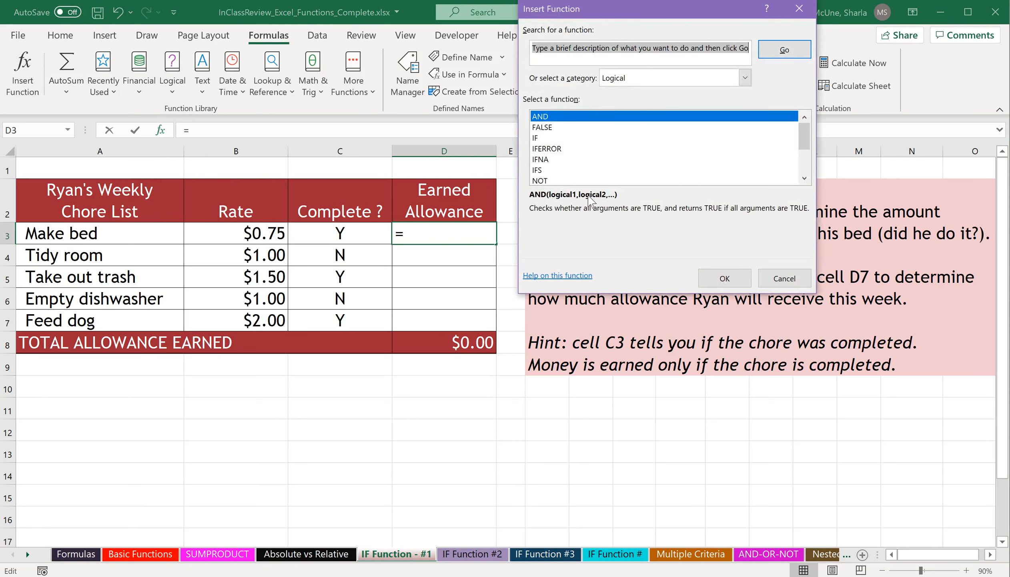
click(545, 140)
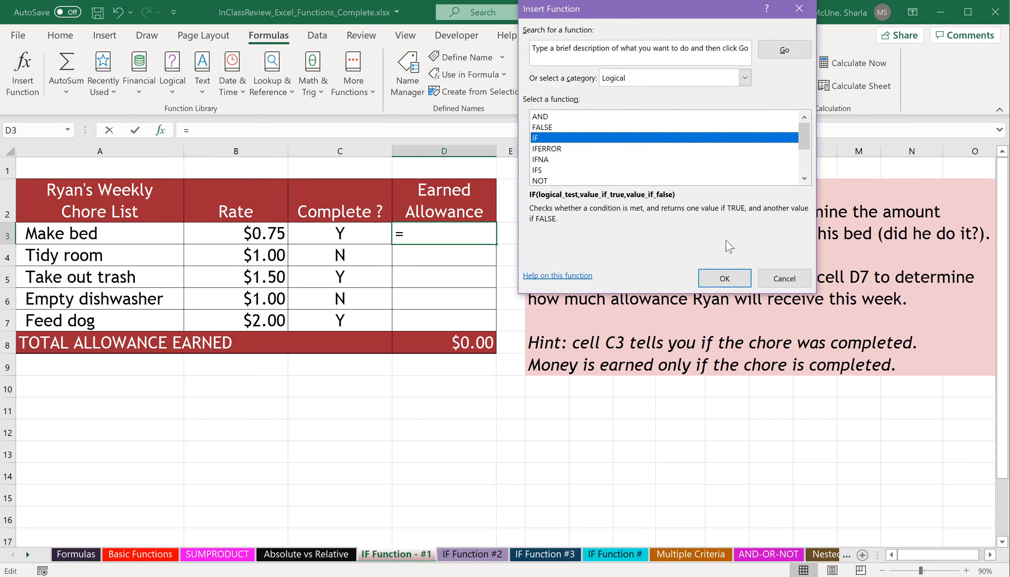
click(725, 278)
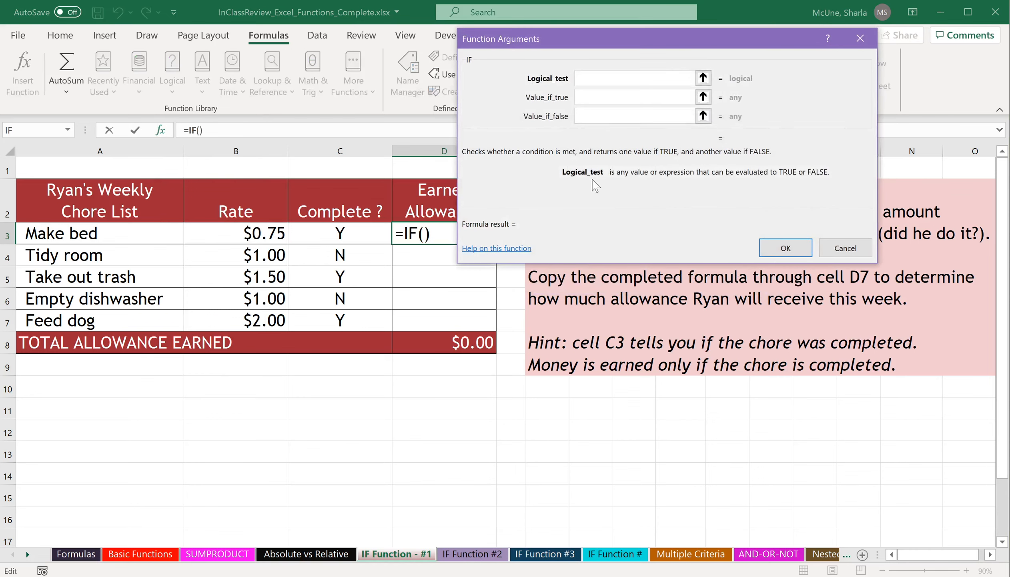
drag(645, 41, 207, 335)
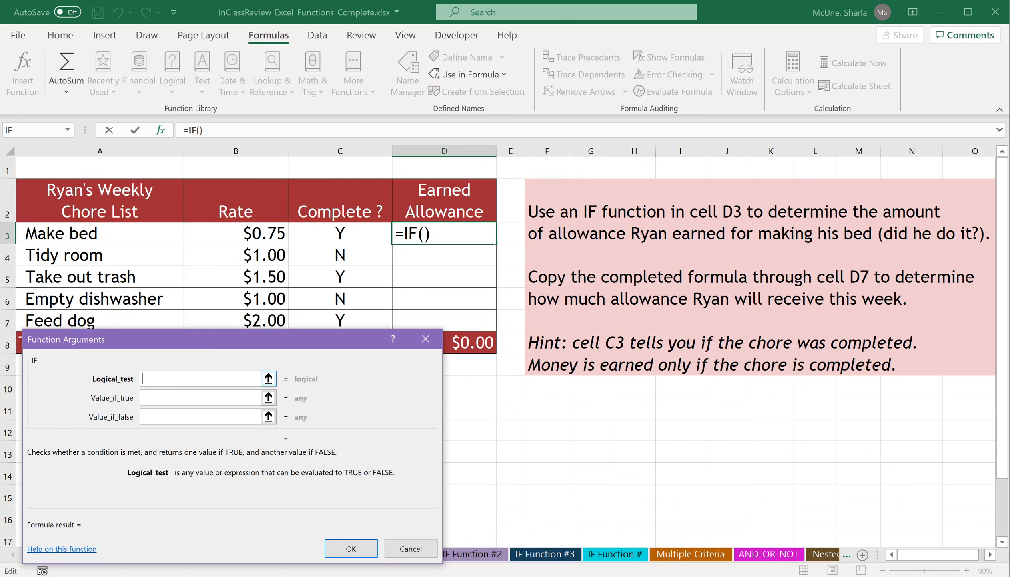
Set the IF Logical_test to C3="Y".
click(344, 235)
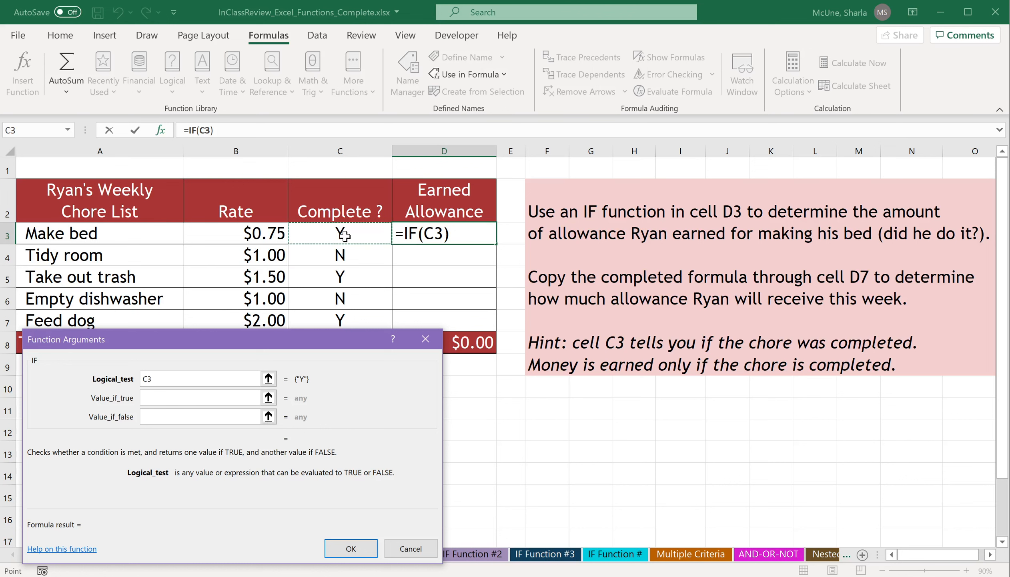
text(=)
text("Y")
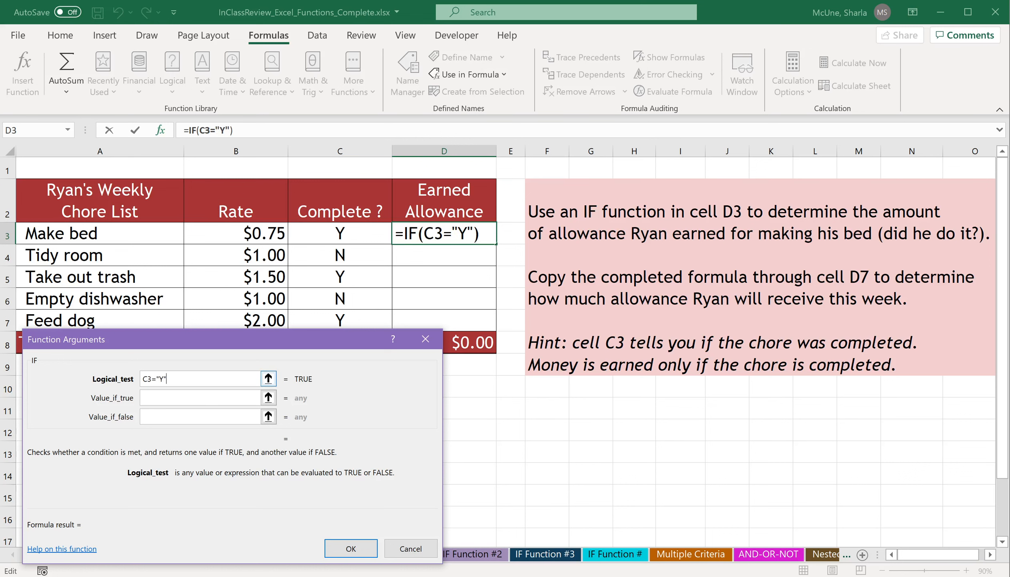
Set Value_if_true to B3 and Value_if_false to 0, and finish the IF function.
click(193, 397)
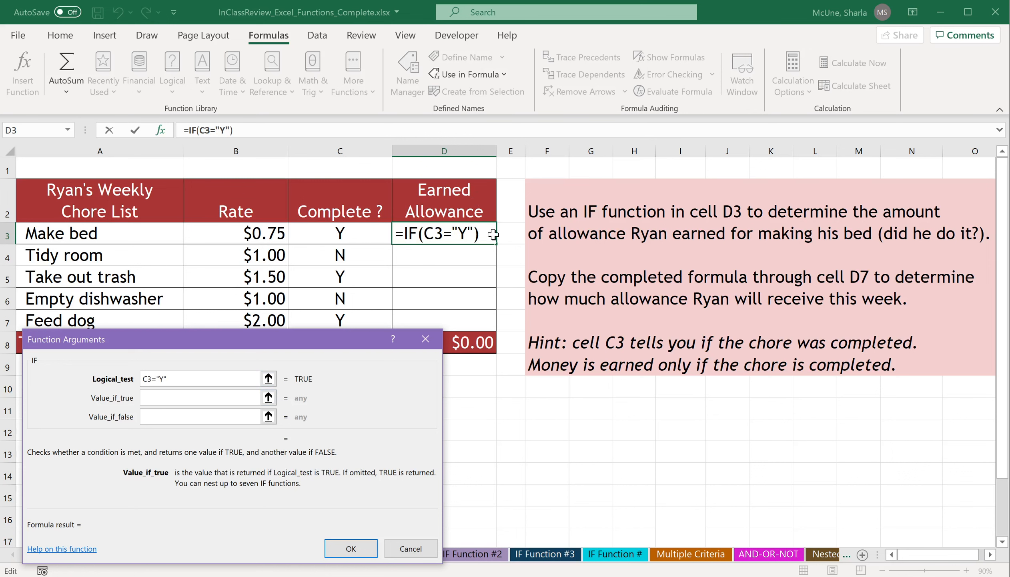
click(237, 233)
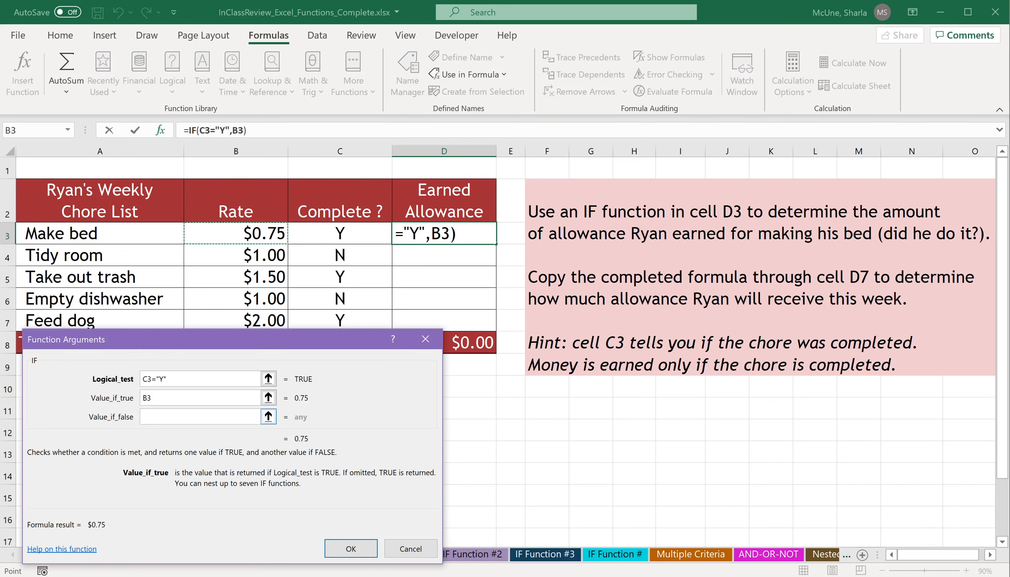
click(253, 417)
text(0)
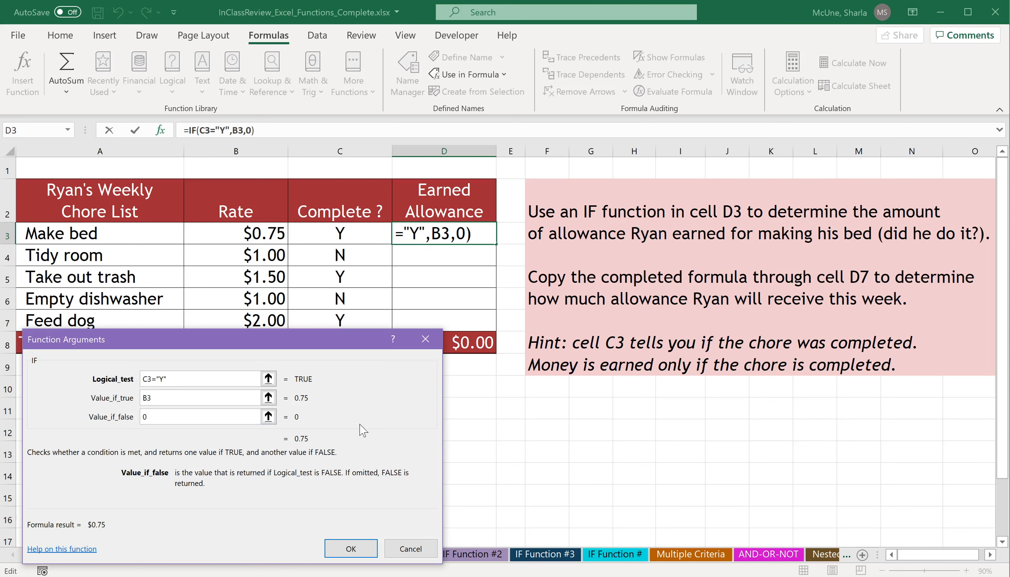
click(351, 548)
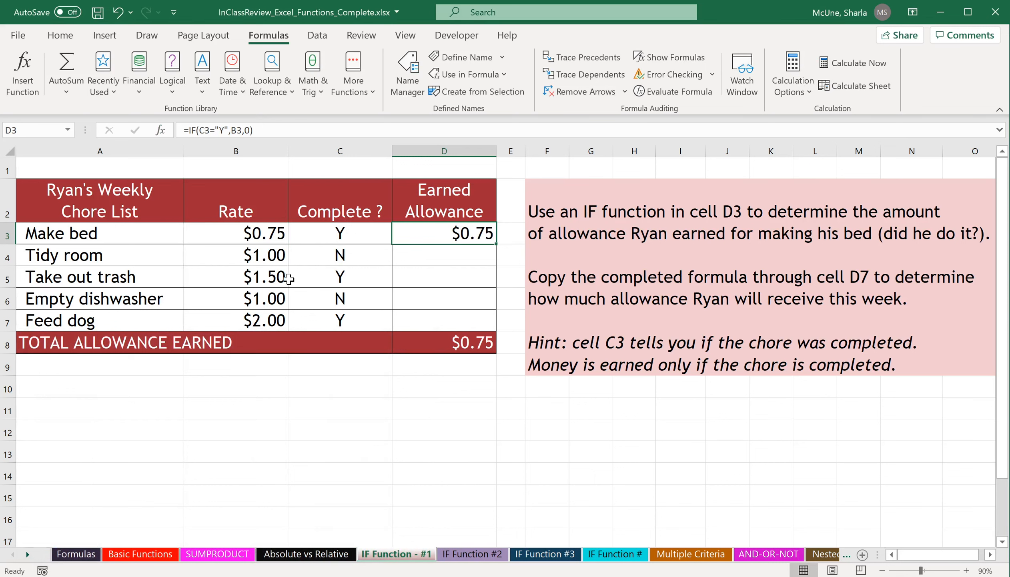
Fill the IF formula from D3 down through D7 and check the copied formulas in D4 to D7.
drag(497, 243, 495, 329)
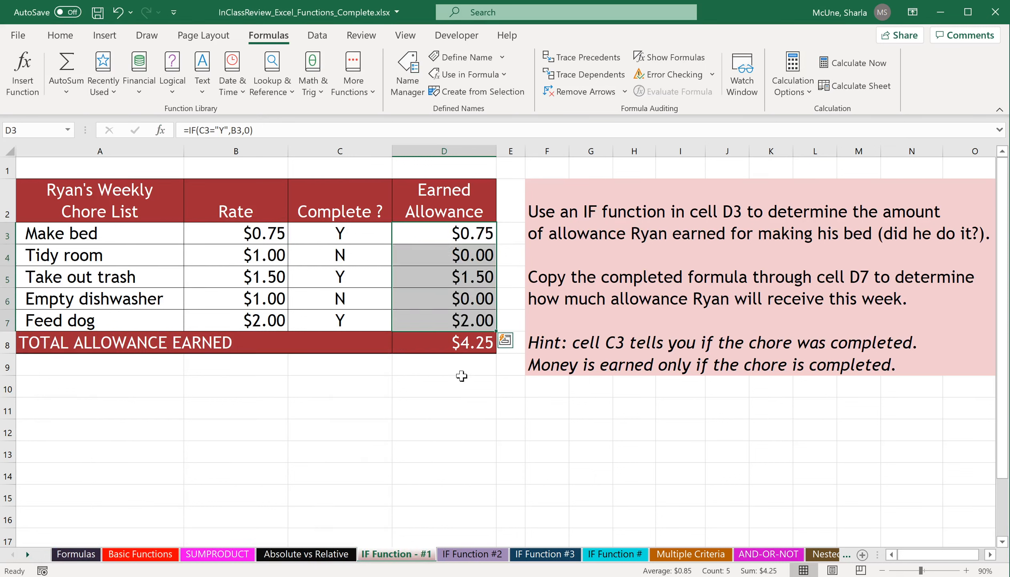
click(478, 256)
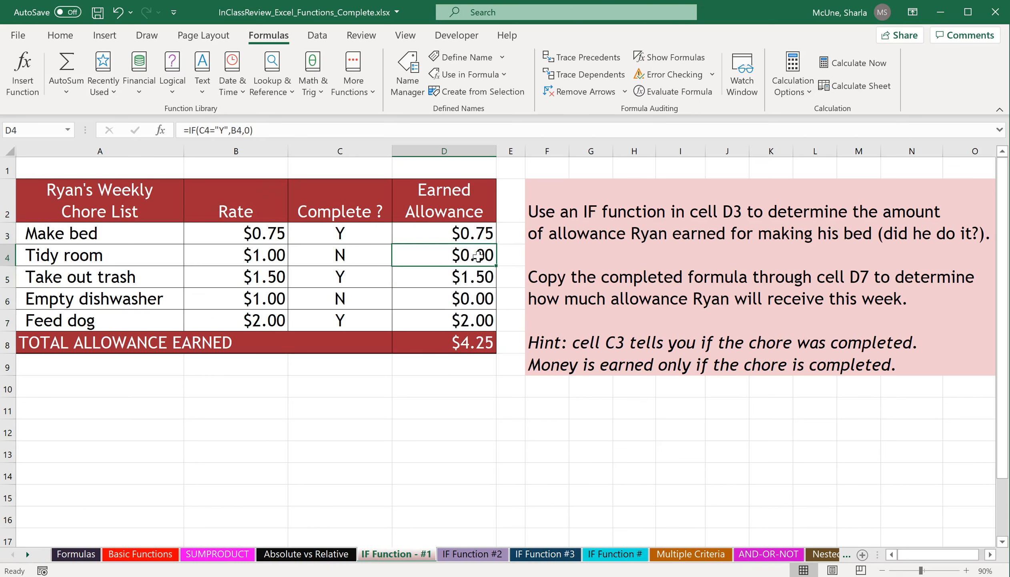
click(468, 280)
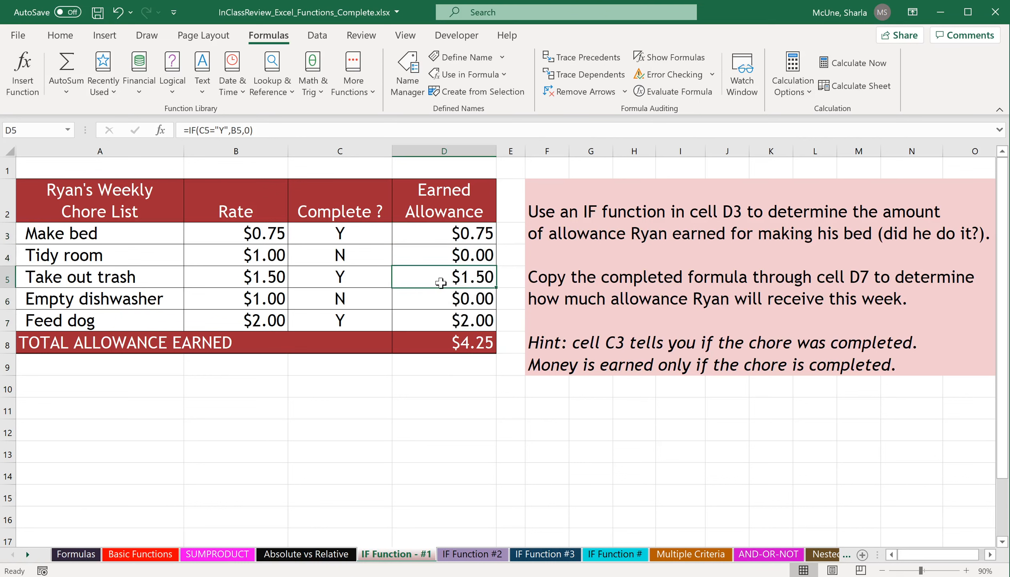
click(455, 302)
click(463, 319)
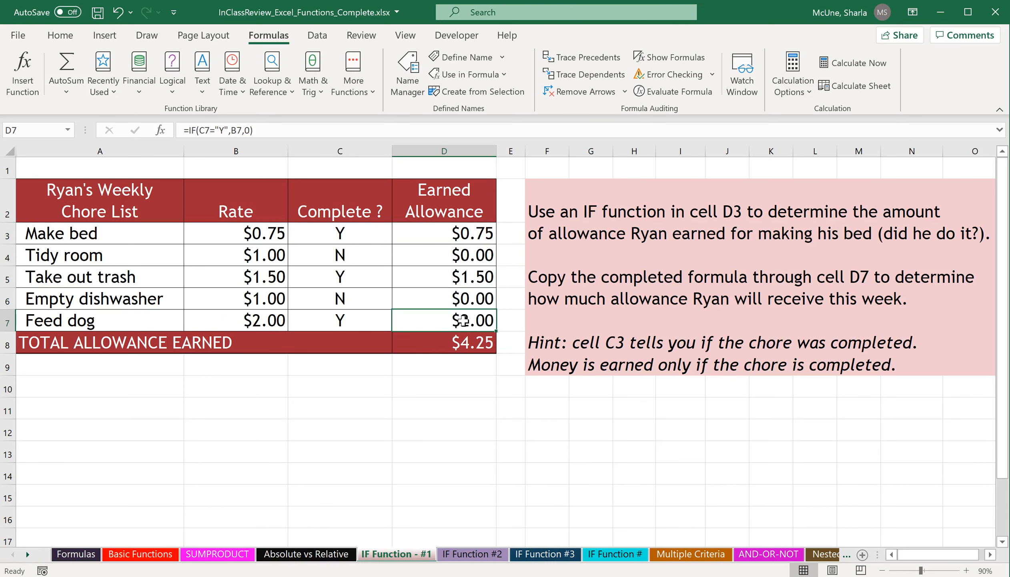
double_click(461, 319)
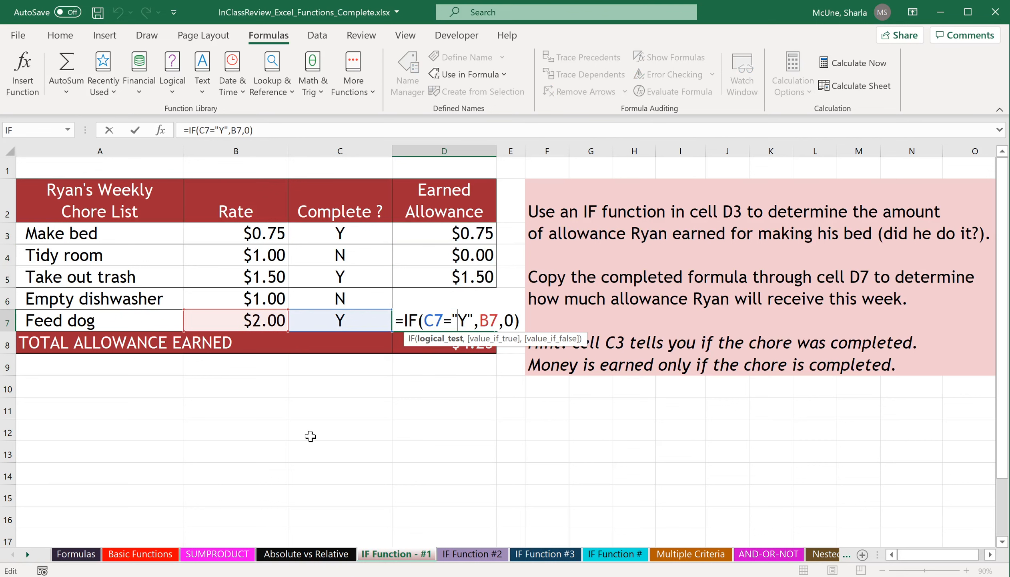
key(Escape)
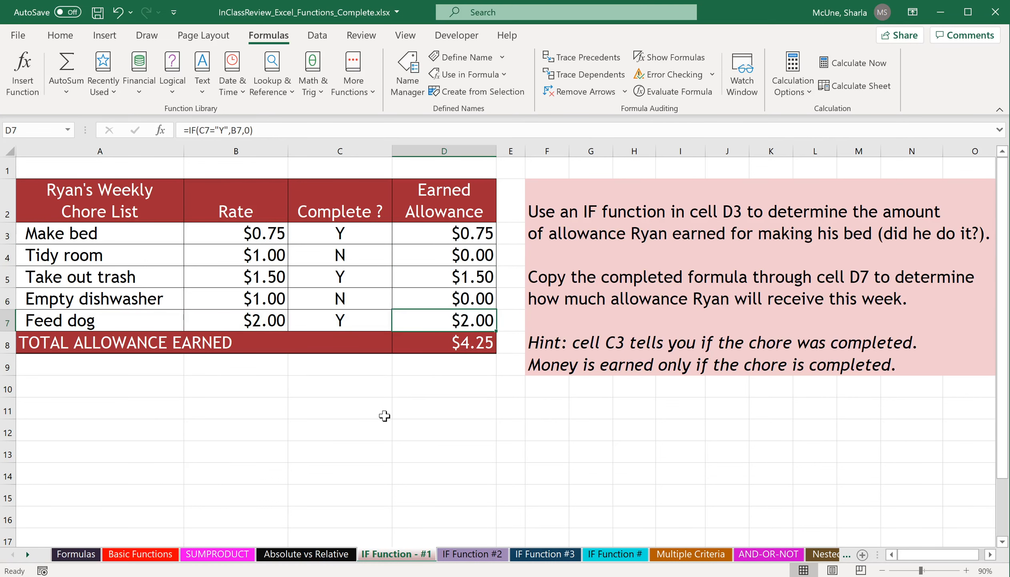
On the IF Function #2 sheet, insert the IF function in H4 to flag products that need reordering.
click(480, 556)
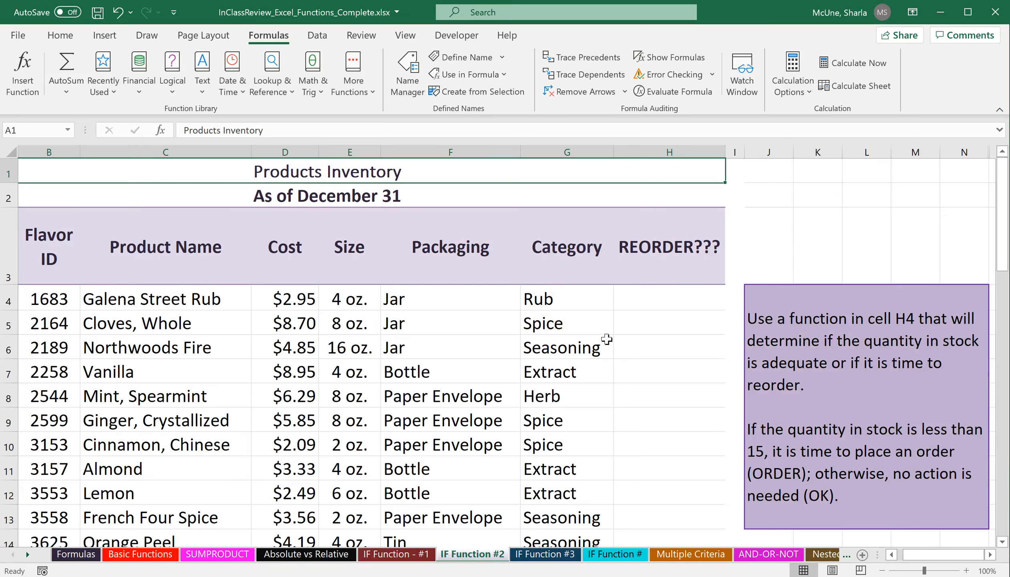
scroll(495, 320, down, 14)
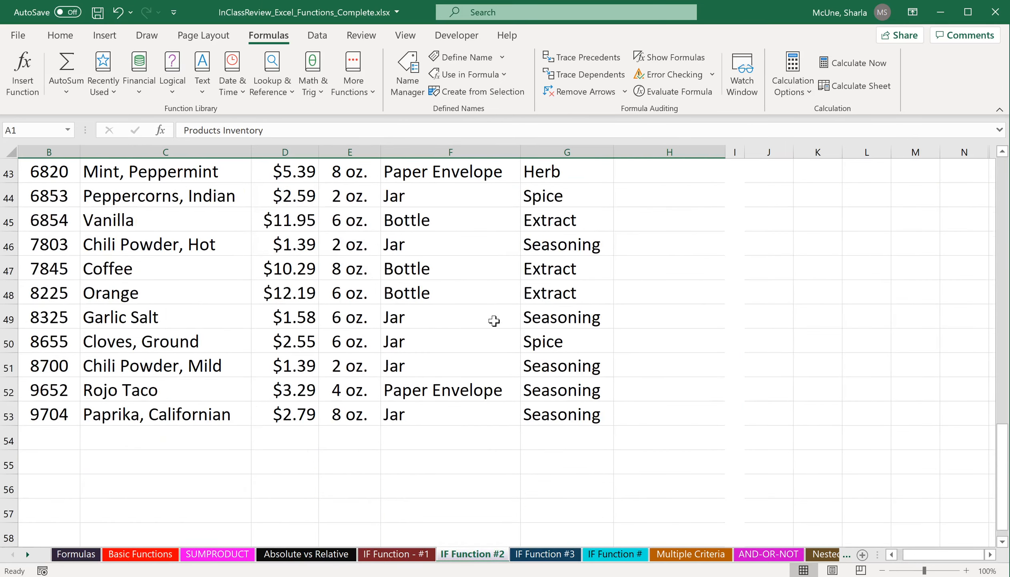
scroll(494, 321, up, 14)
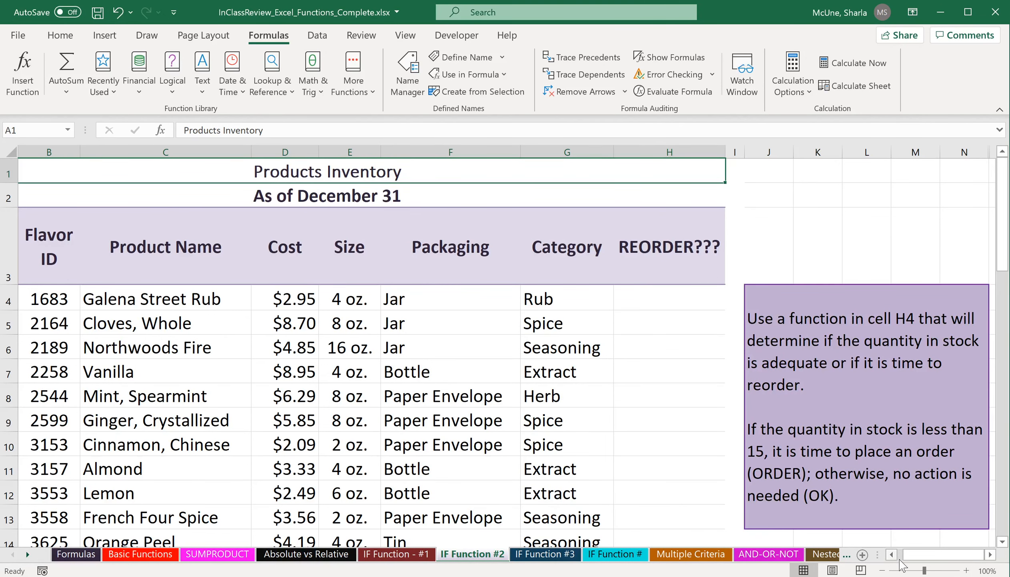
click(881, 570)
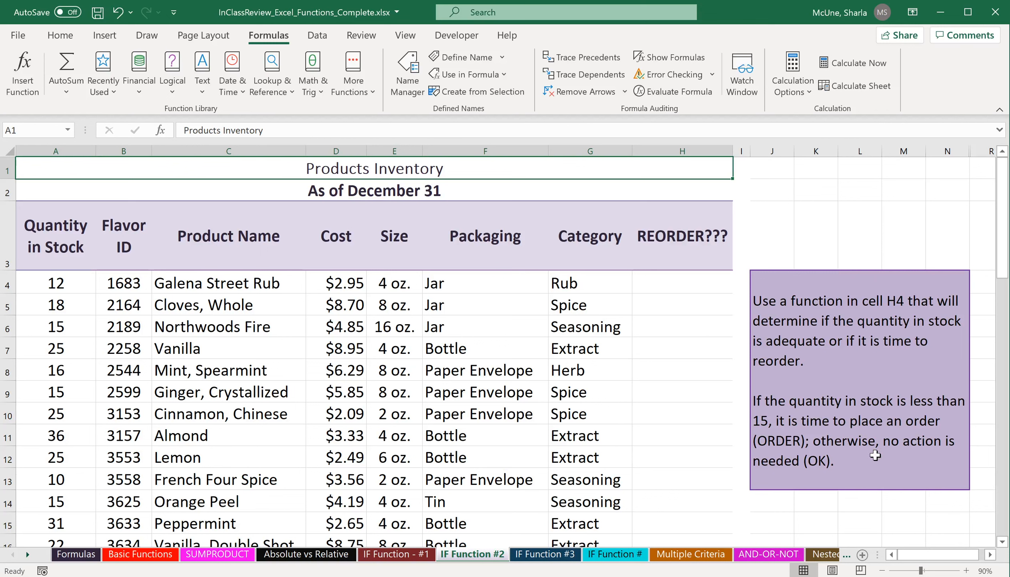
click(700, 288)
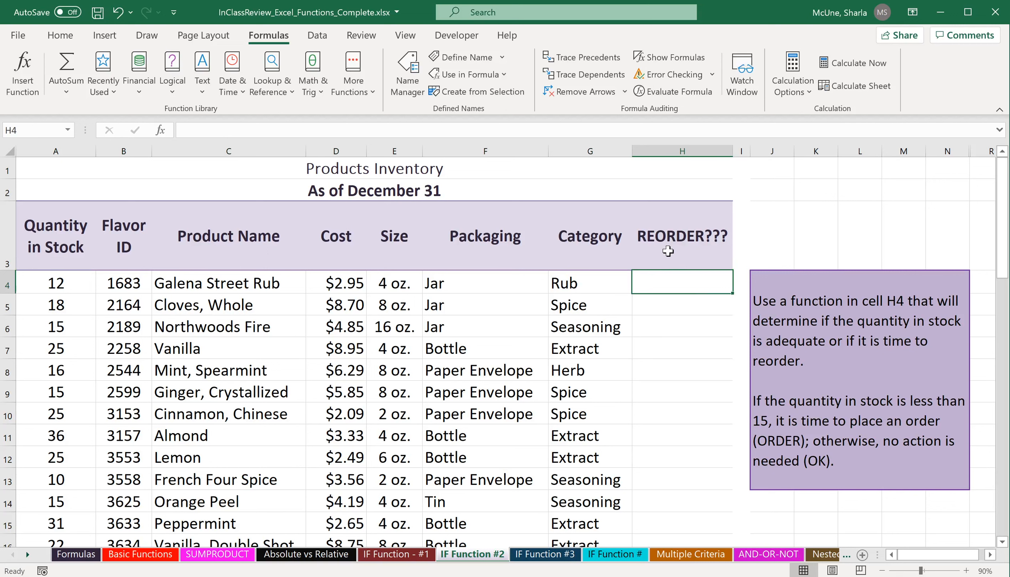
text(=if)
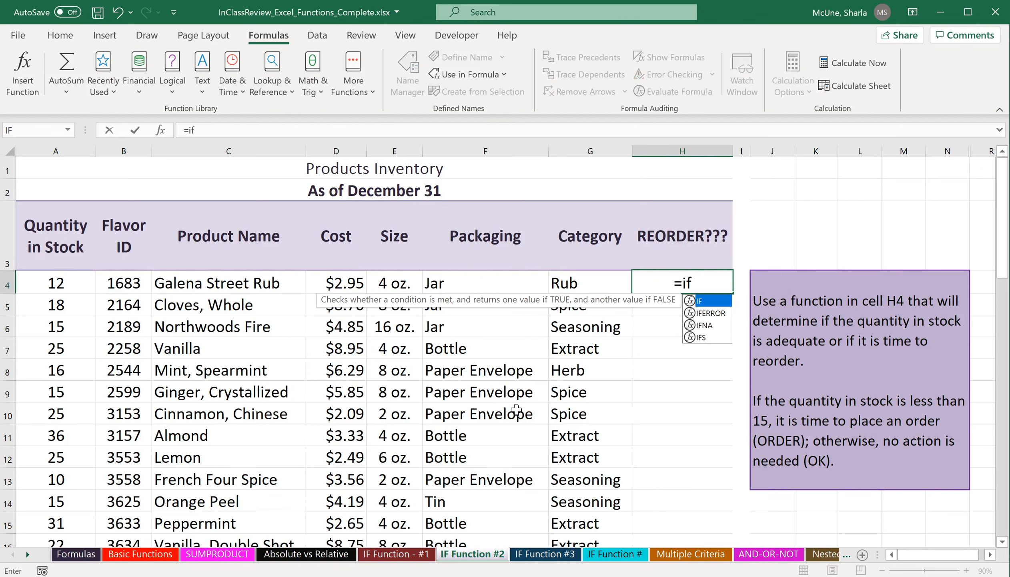
key(Tab)
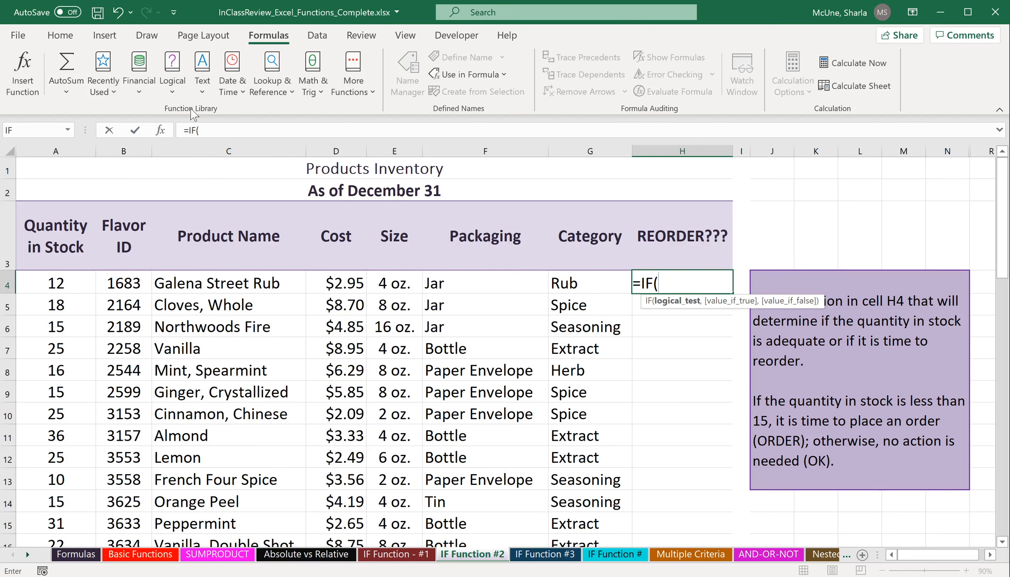
click(161, 132)
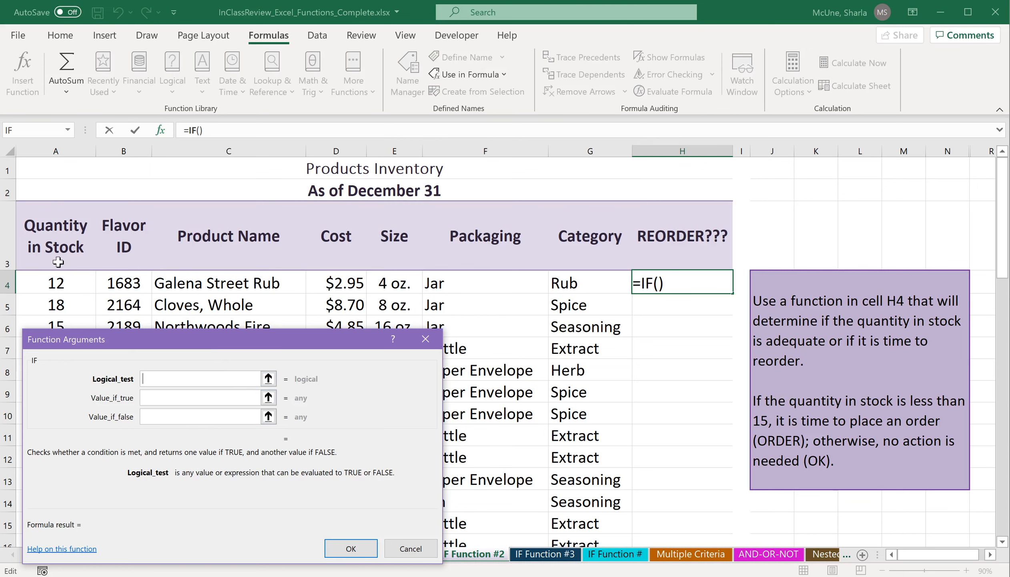
Set the IF Logical_test to A4<15.
click(81, 283)
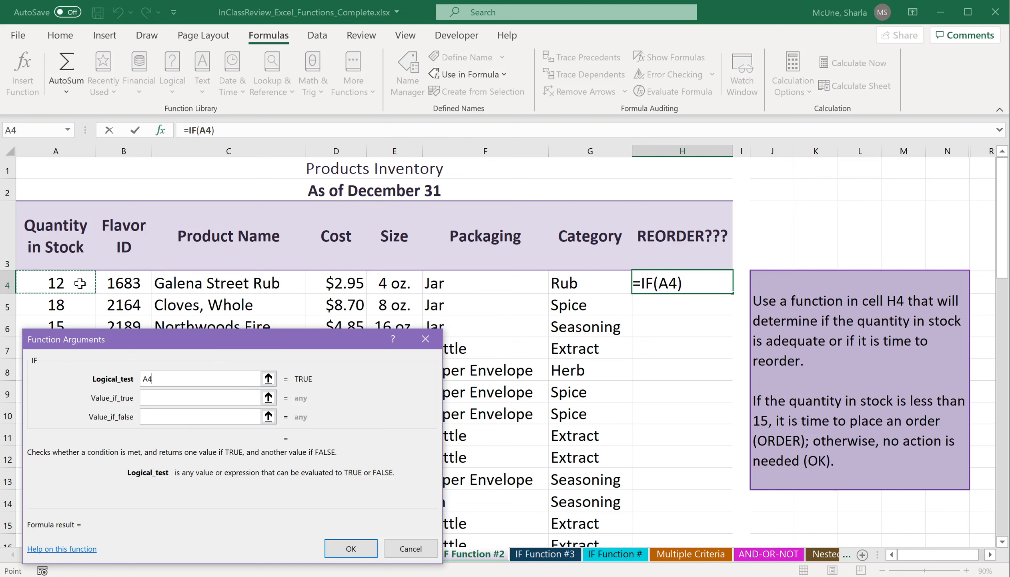
text(<15)
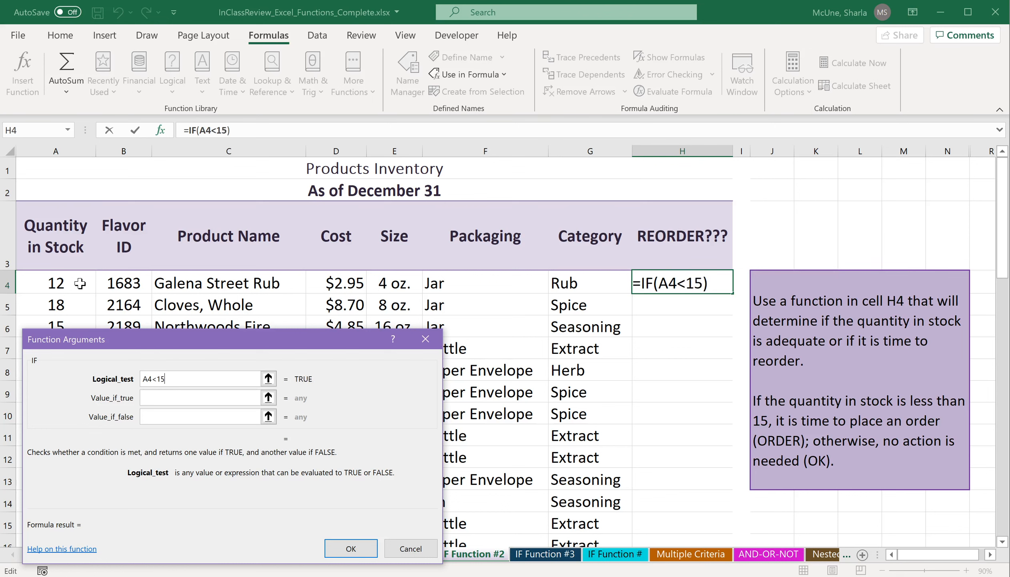
Set Value_if_true to "ORDER" and Value_if_false to "OK", and finish the IF function.
click(189, 397)
click(190, 396)
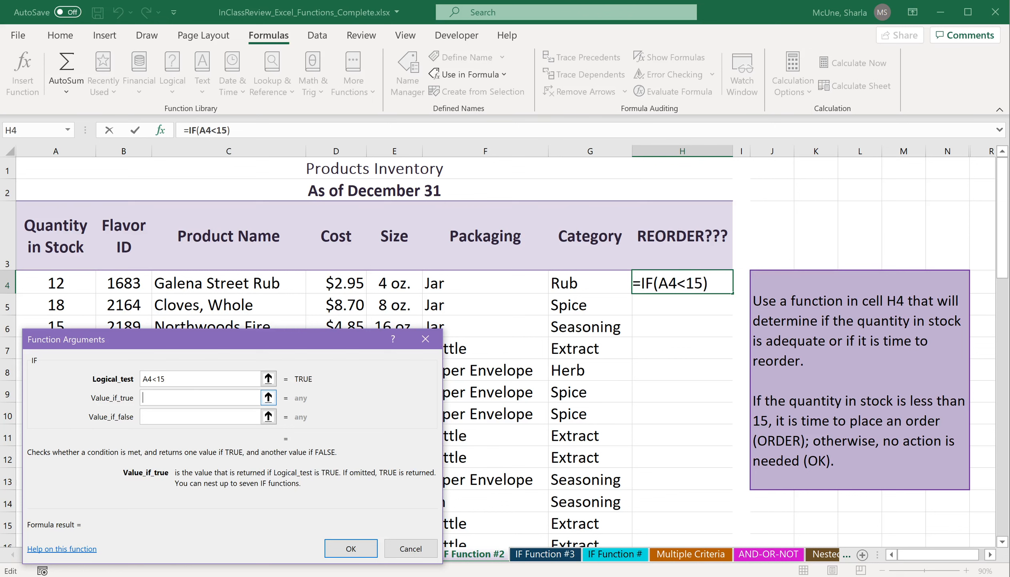
text("ORD)
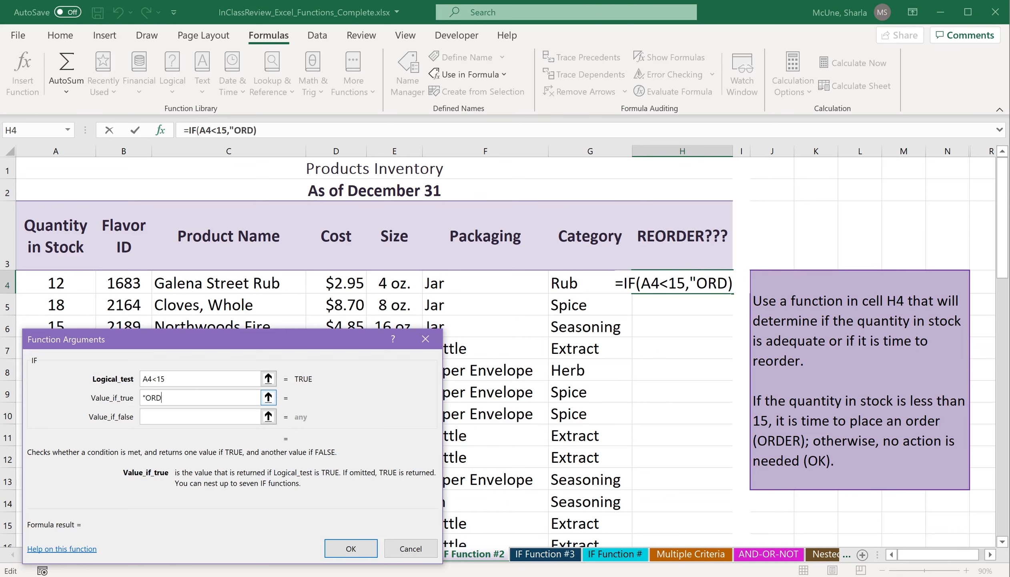
text(ER")
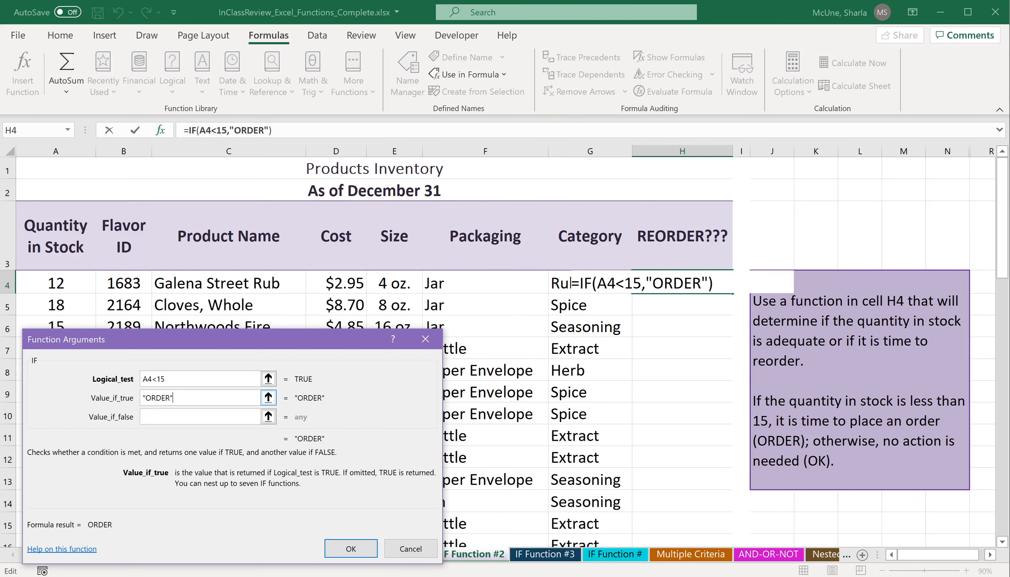
click(185, 416)
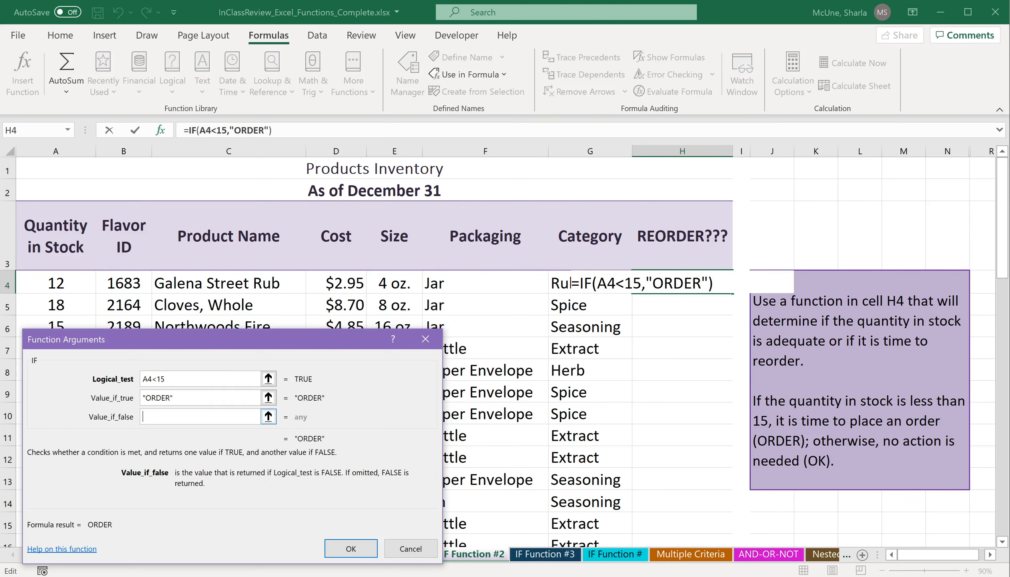
text("O)
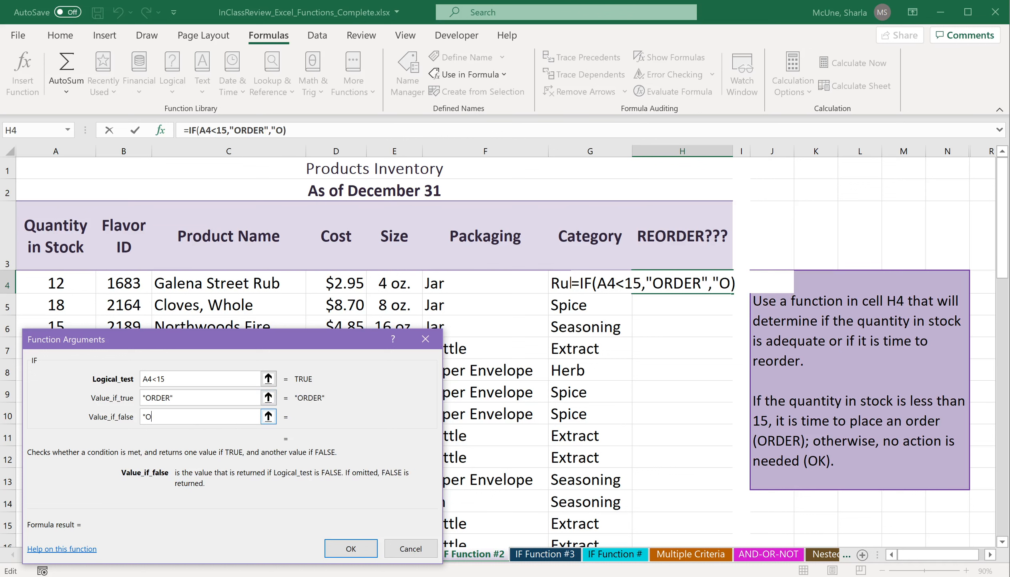
text(K")
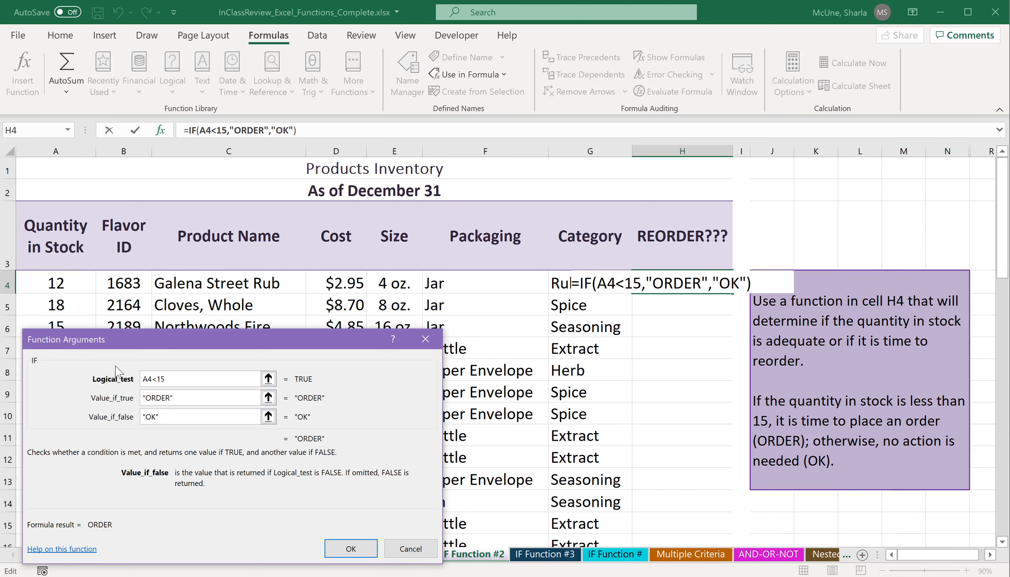
click(351, 548)
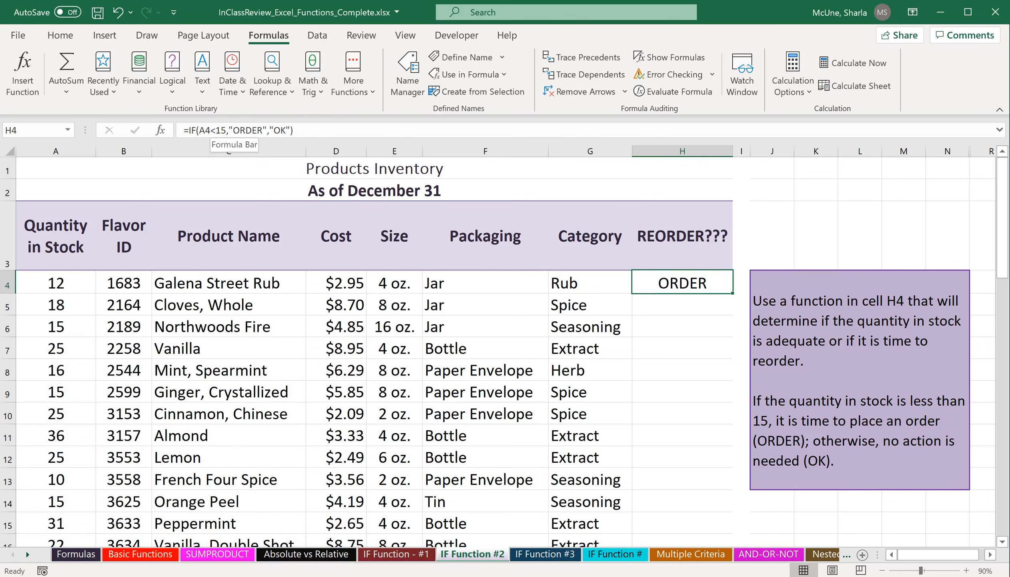
Fill the reorder formula from H4 down the whole column and check the copied results and formulas.
double_click(732, 294)
scroll(698, 387, down, 5)
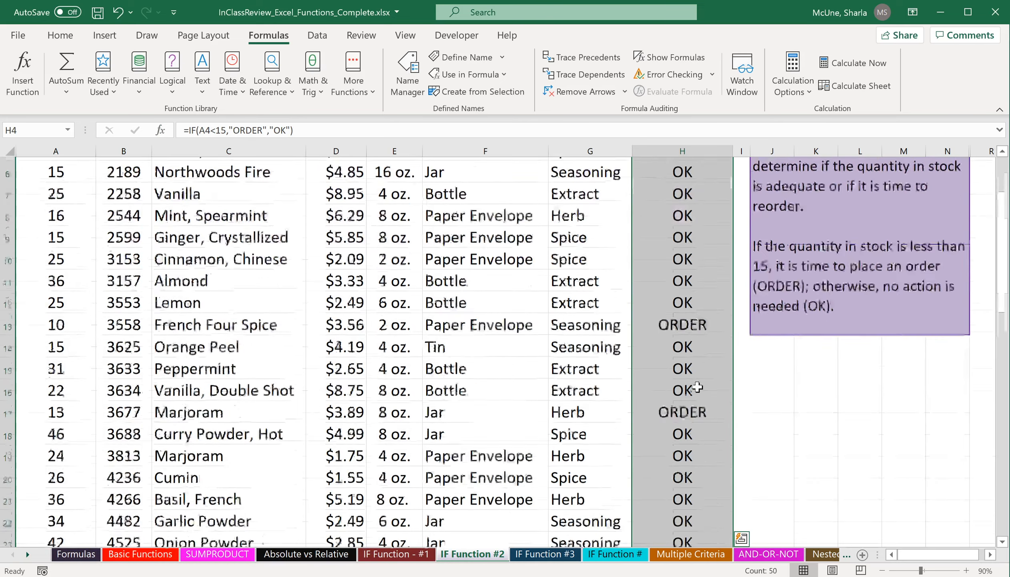
scroll(698, 387, down, 7)
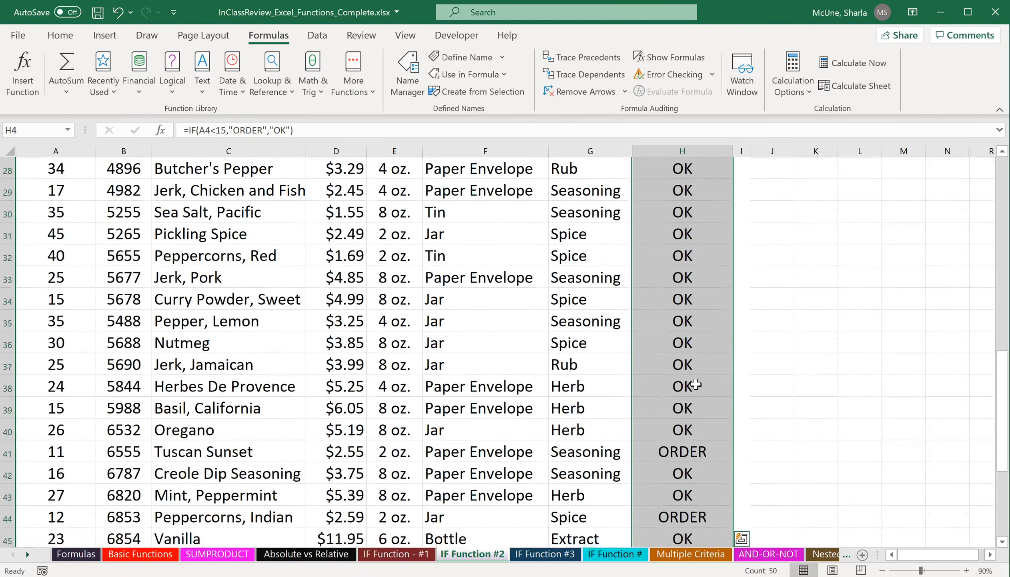
scroll(696, 384, down, 1)
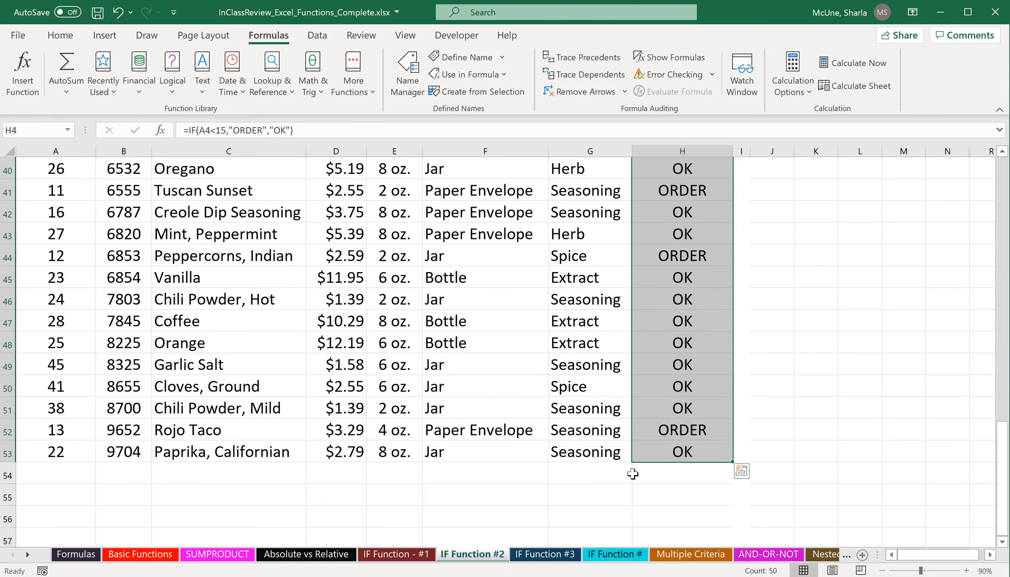
scroll(673, 427, up, 10)
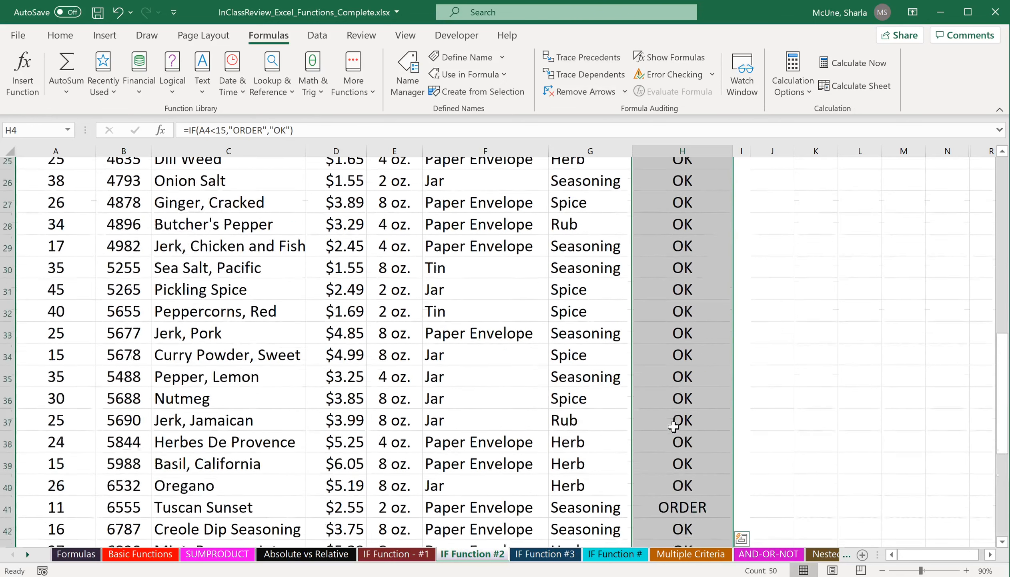
scroll(682, 409, up, 3)
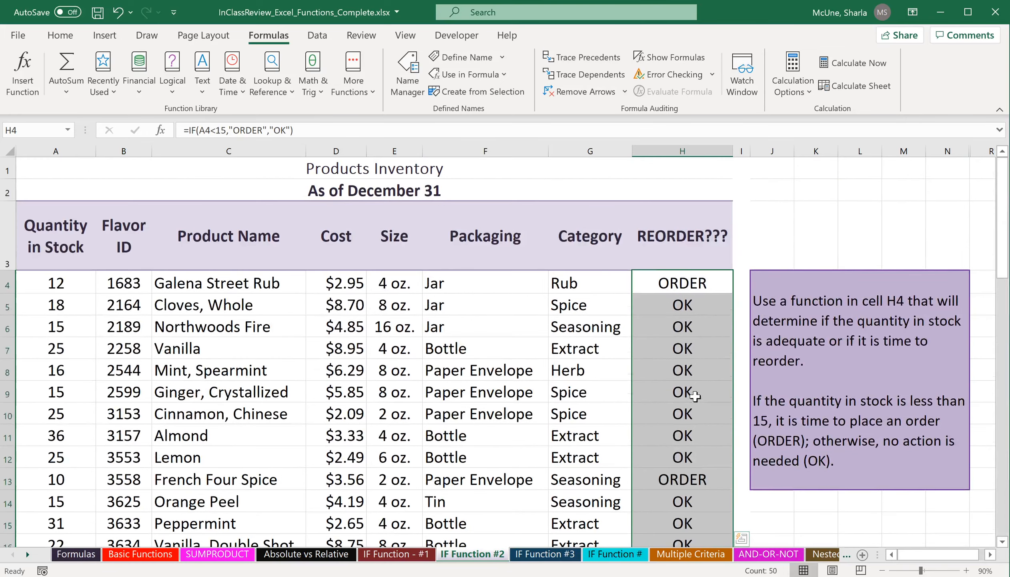
click(696, 347)
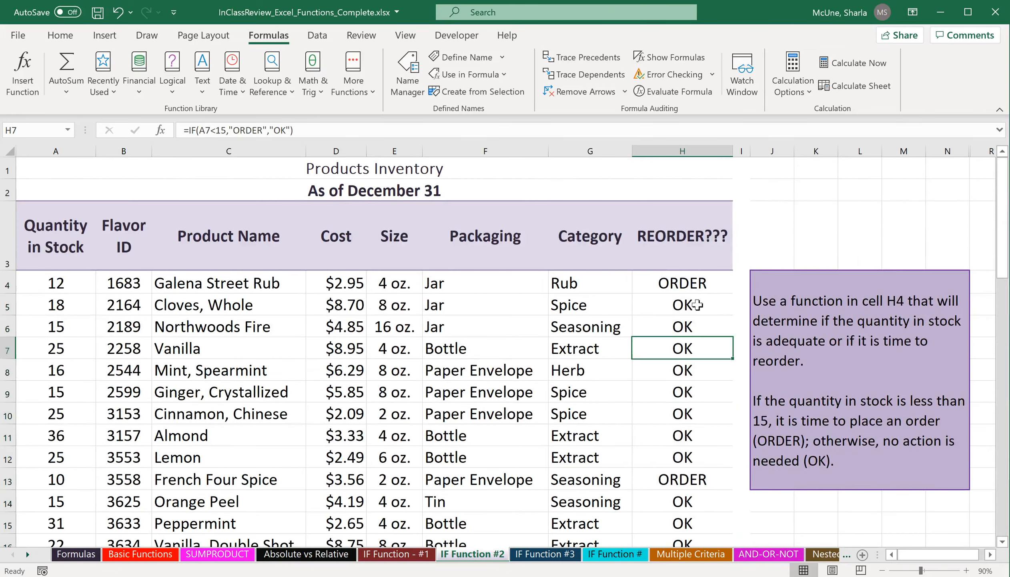
click(689, 280)
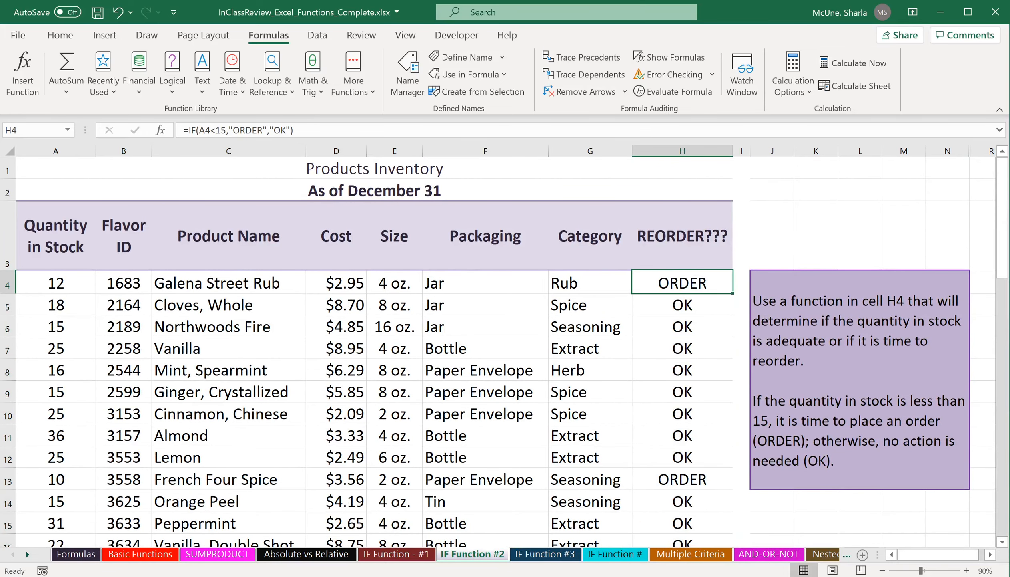
click(668, 482)
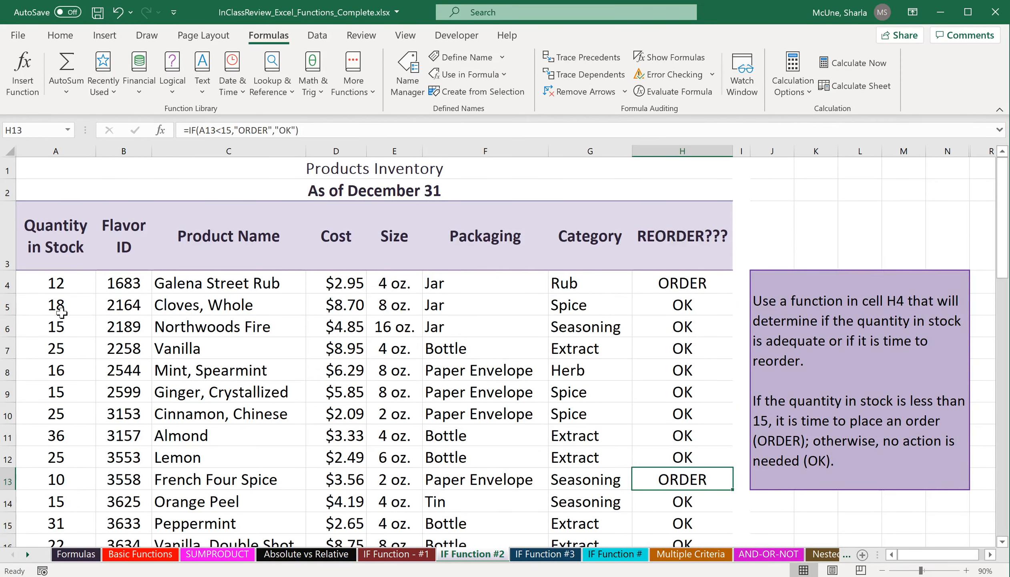
scroll(619, 421, down, 2)
scroll(619, 422, down, 2)
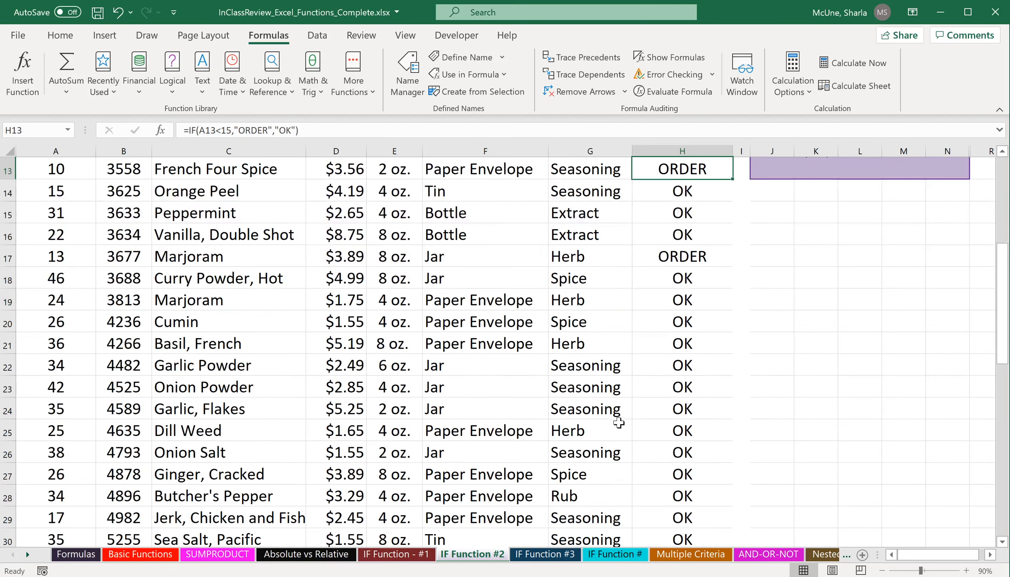
scroll(618, 417, up, 4)
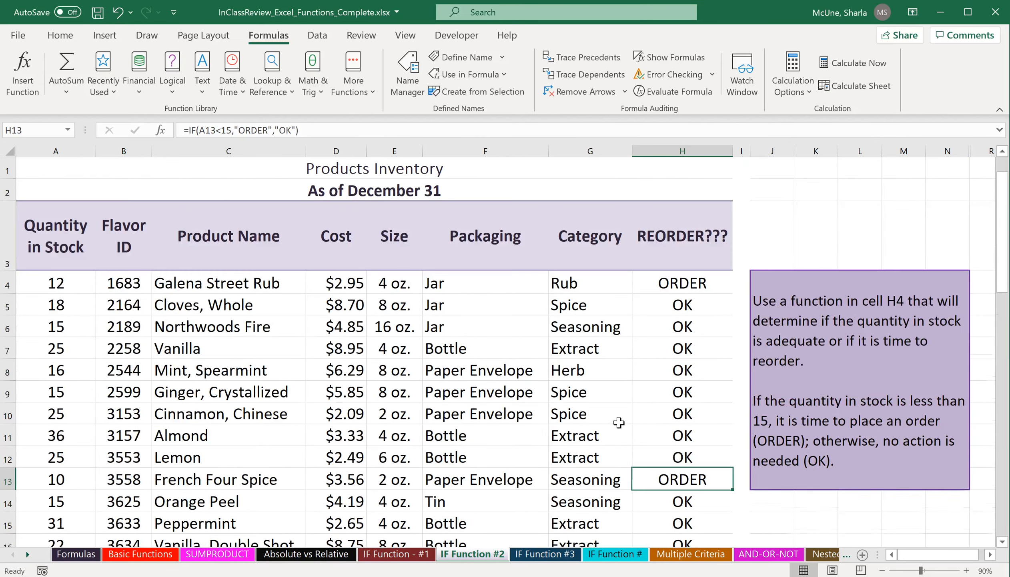
On the IF Function #3 sheet, insert the IF function in C3 for the glass tables surcharge.
click(553, 556)
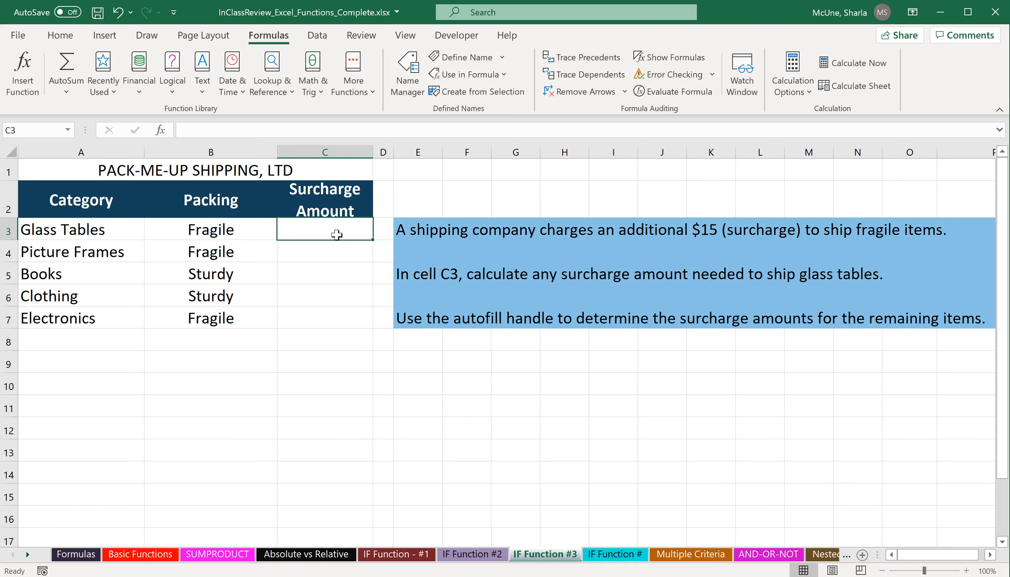
text(=)
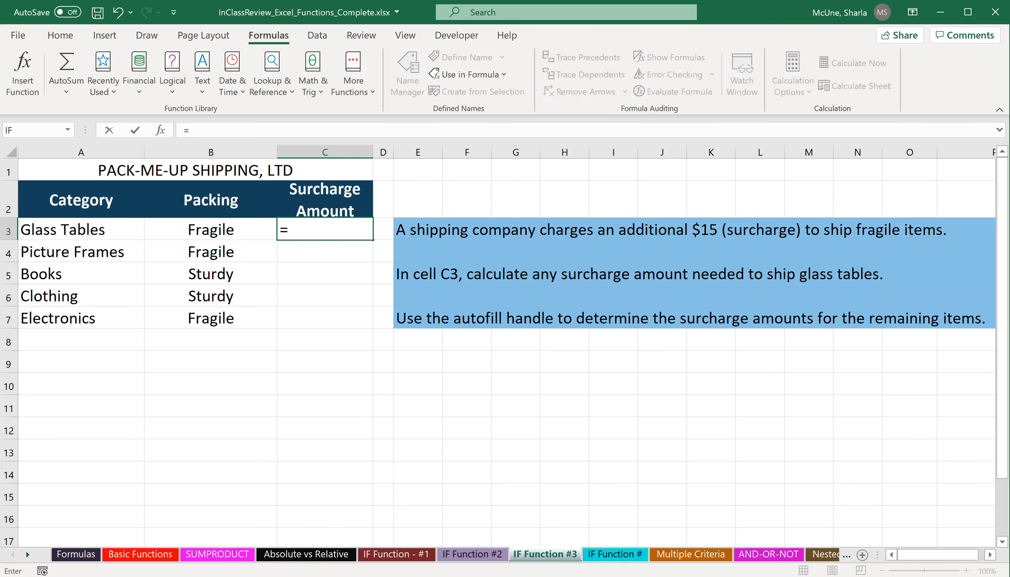
key(BackSpace)
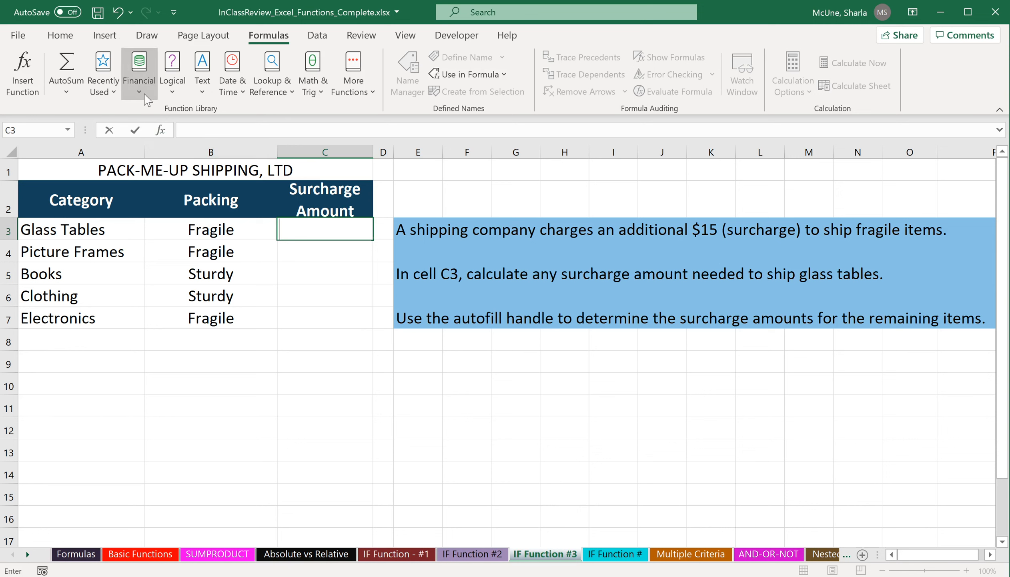
click(180, 88)
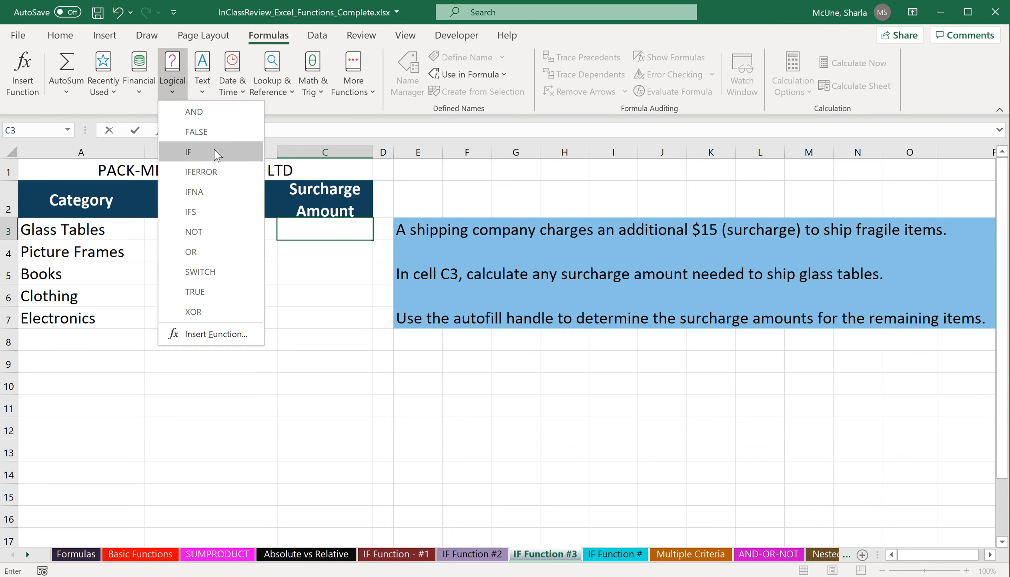
click(188, 151)
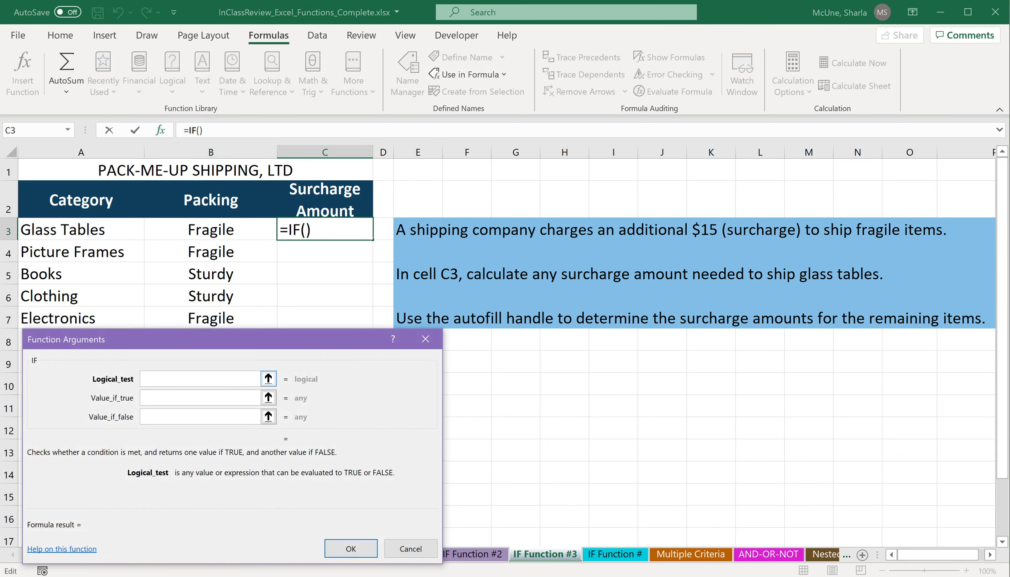
Set the IF Logical_test to B3="Fragile".
click(233, 231)
text(=)
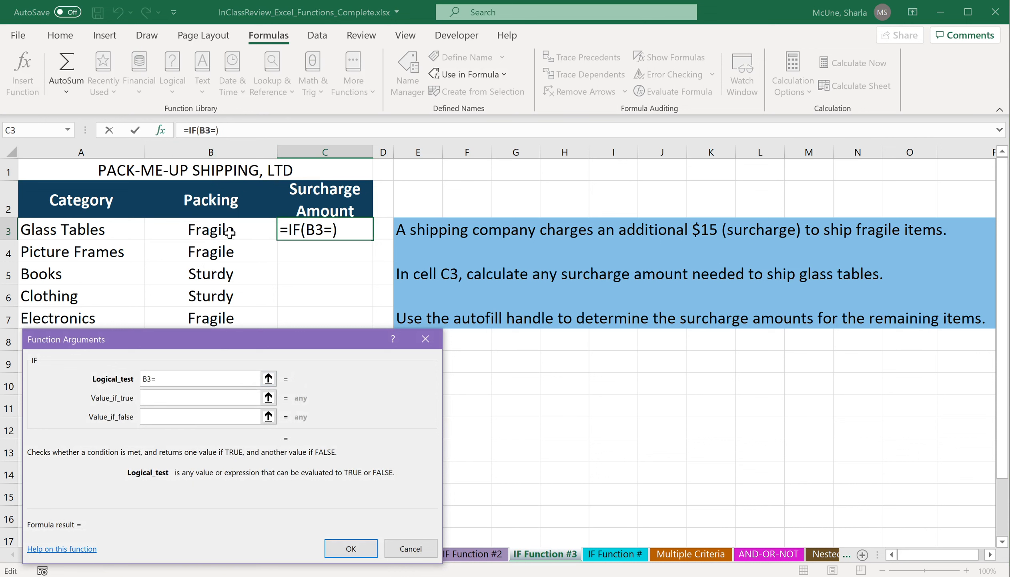
text("Fragile")
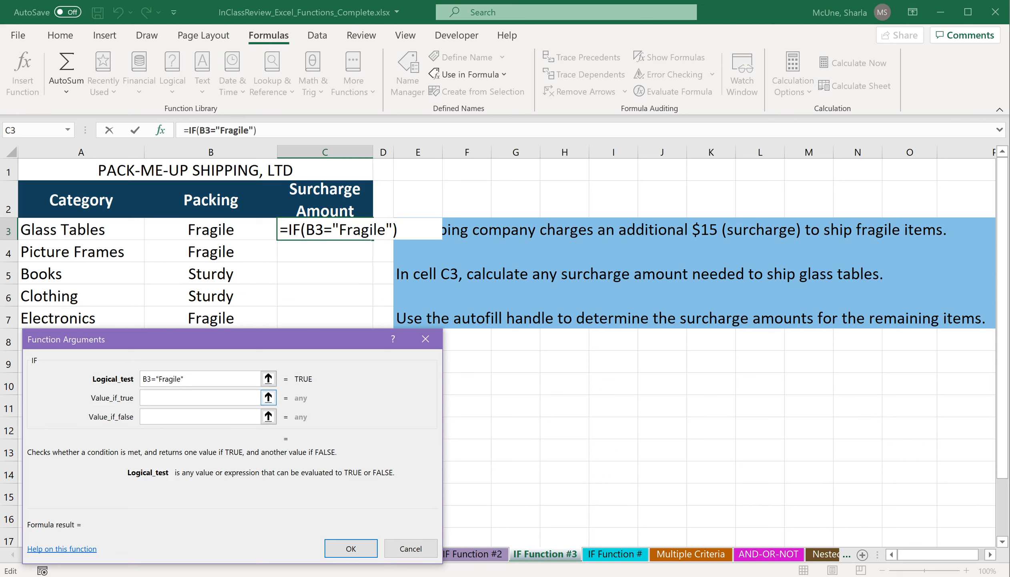
key(Tab)
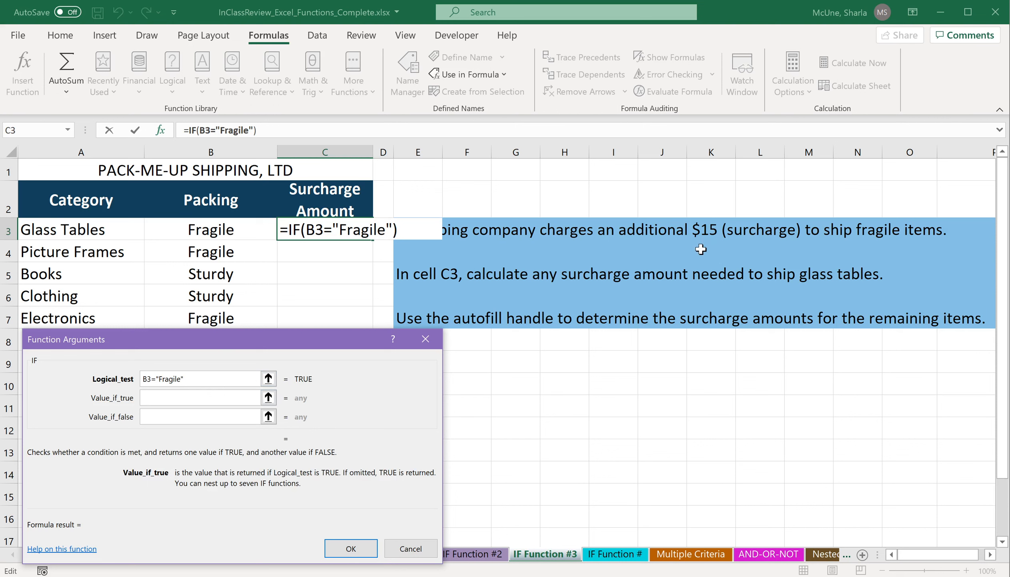
Set Value_if_true to 15 and Value_if_false to 0, and finish the IF function.
text(15)
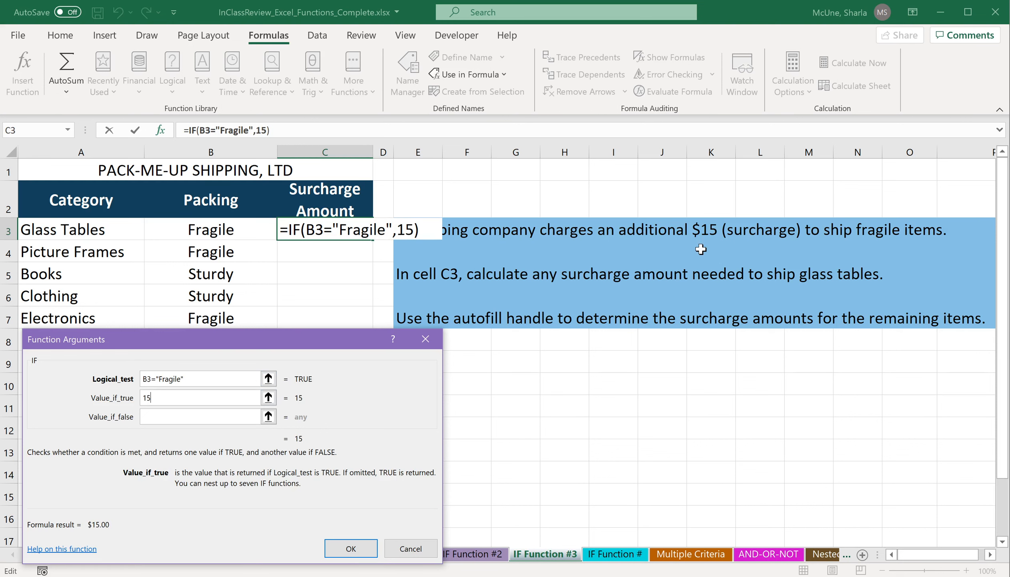
key(Tab)
text(0)
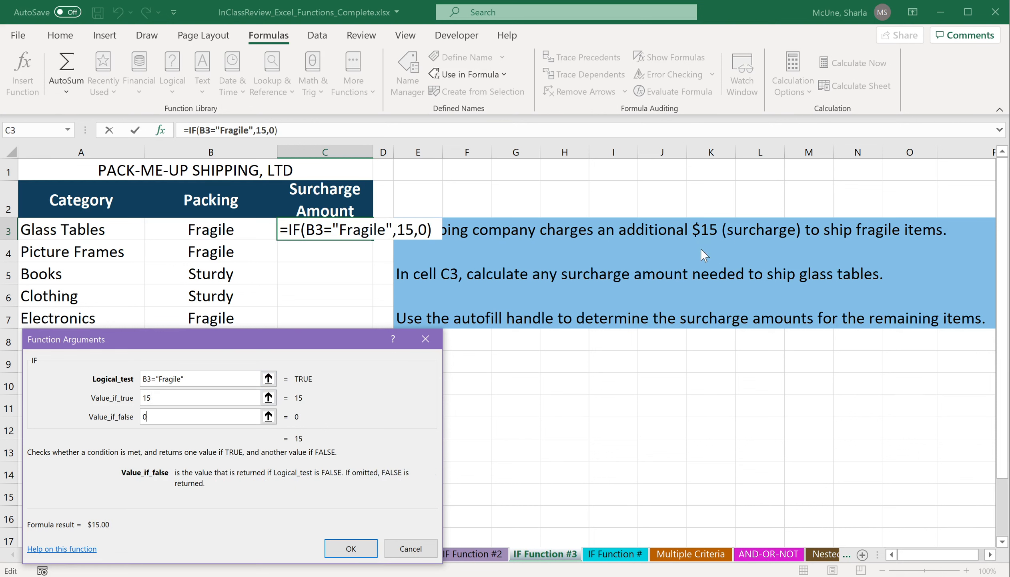
click(351, 549)
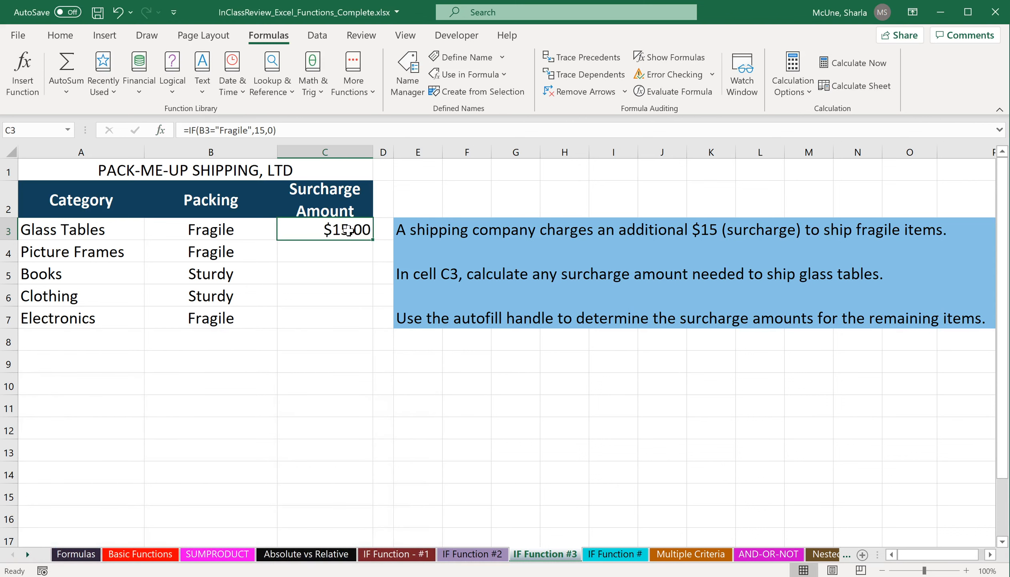
Fill the surcharge formula from C3 down to C7.
drag(373, 241, 366, 329)
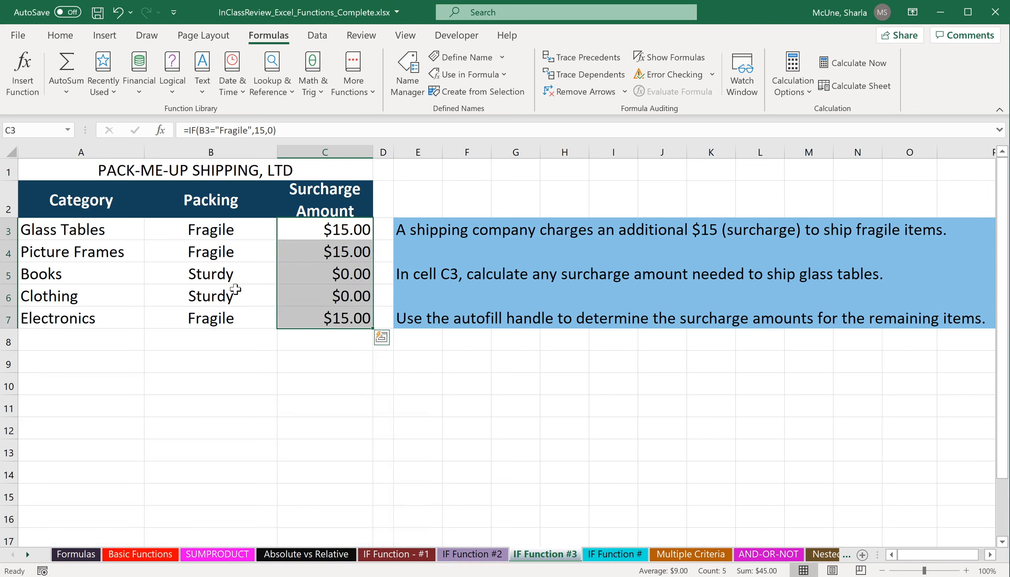
click(342, 314)
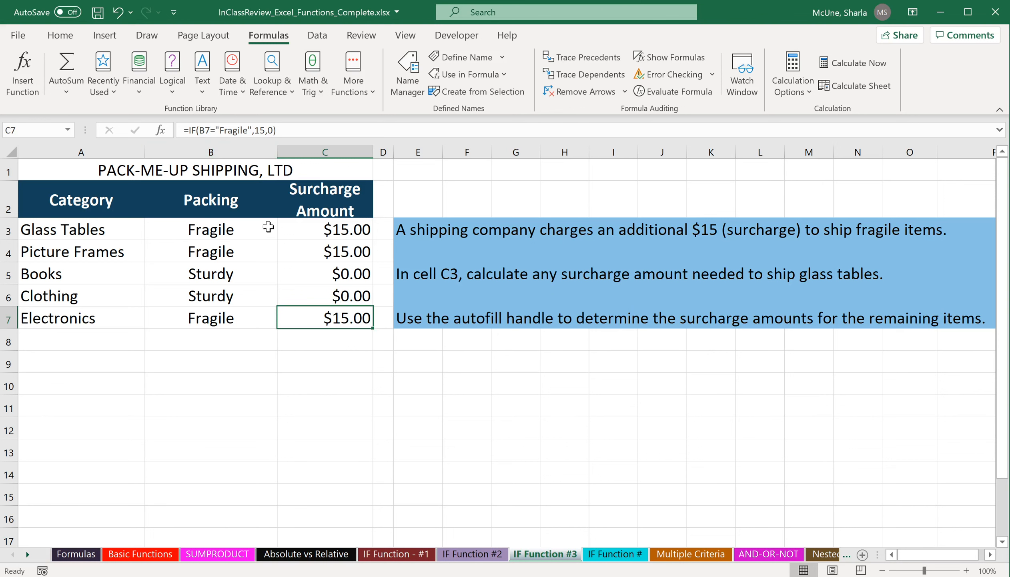
On the IF Function # sheet, start an IF function in C5 and open its Function Arguments dialog.
click(612, 554)
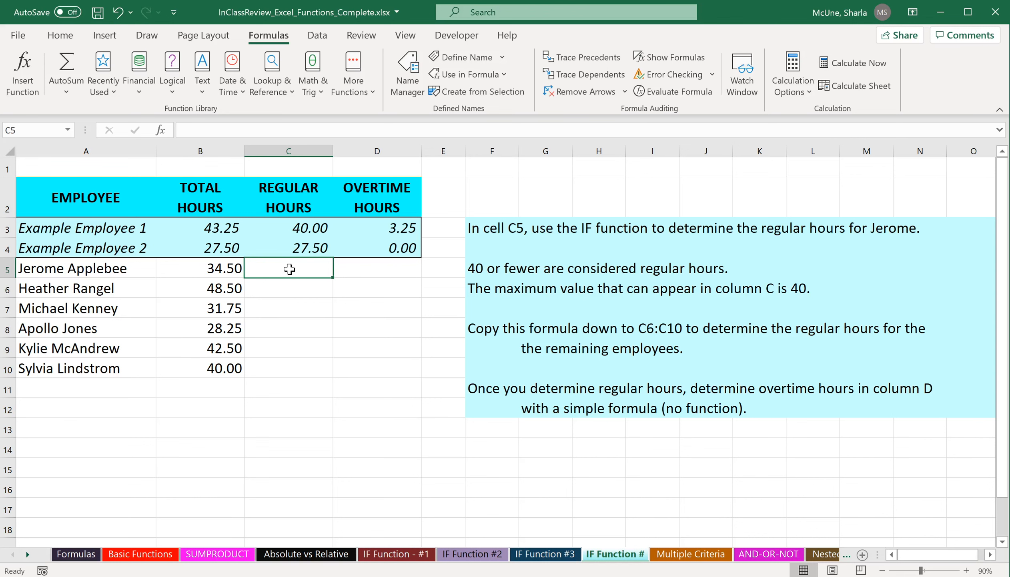
text(=if)
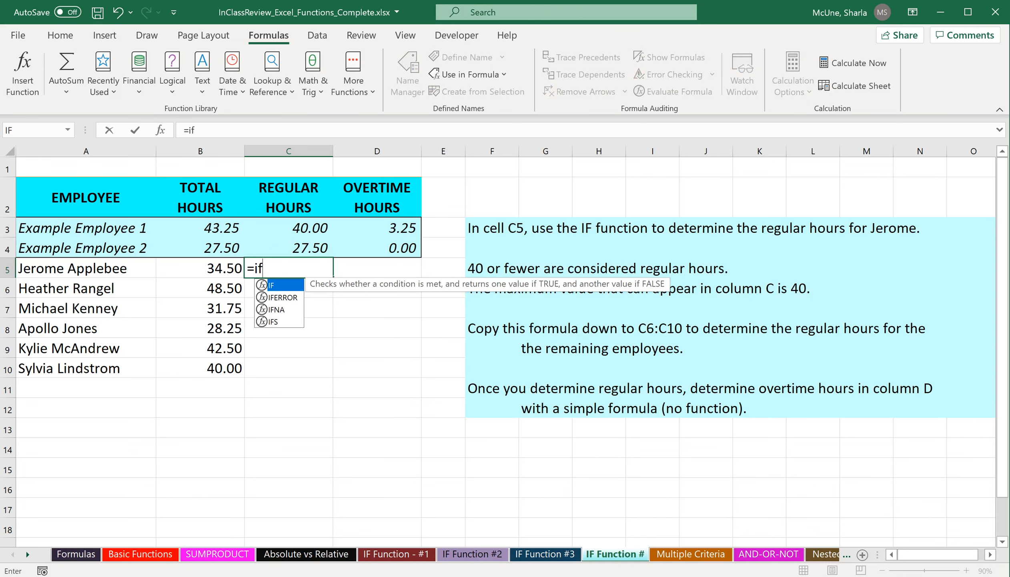
text(()
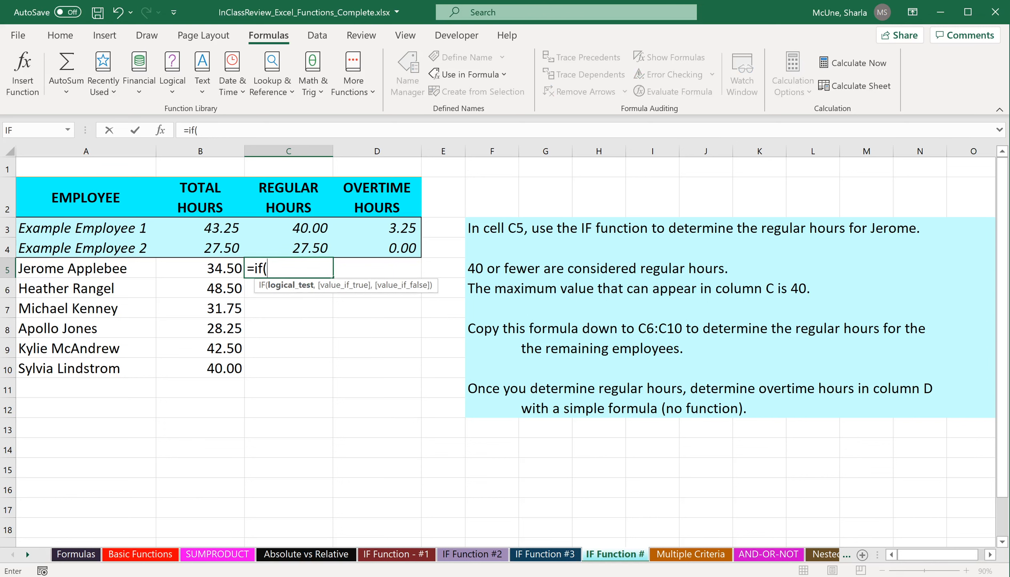
click(163, 132)
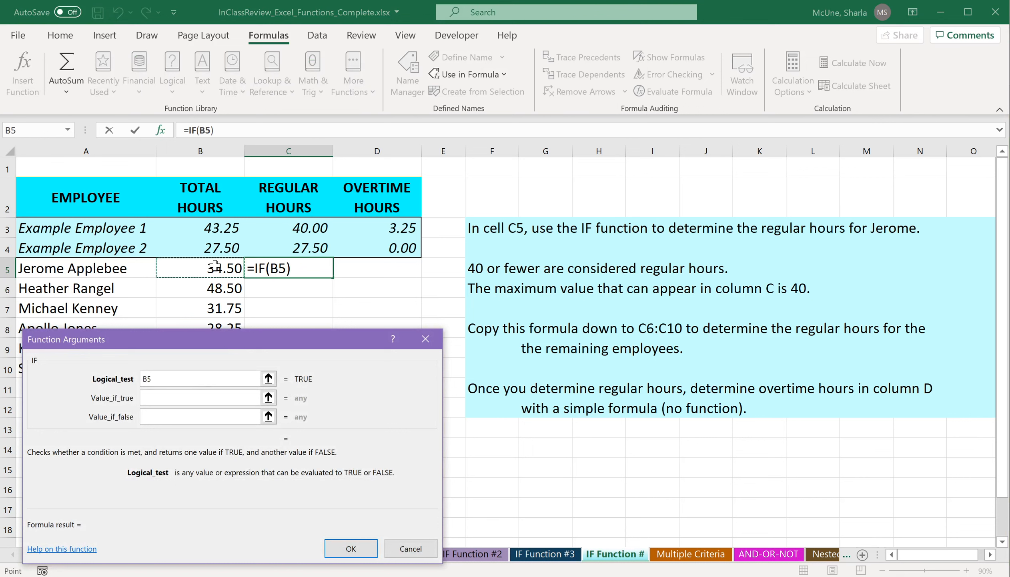
Set the IF Logical_test to B5>=40.
text(<)
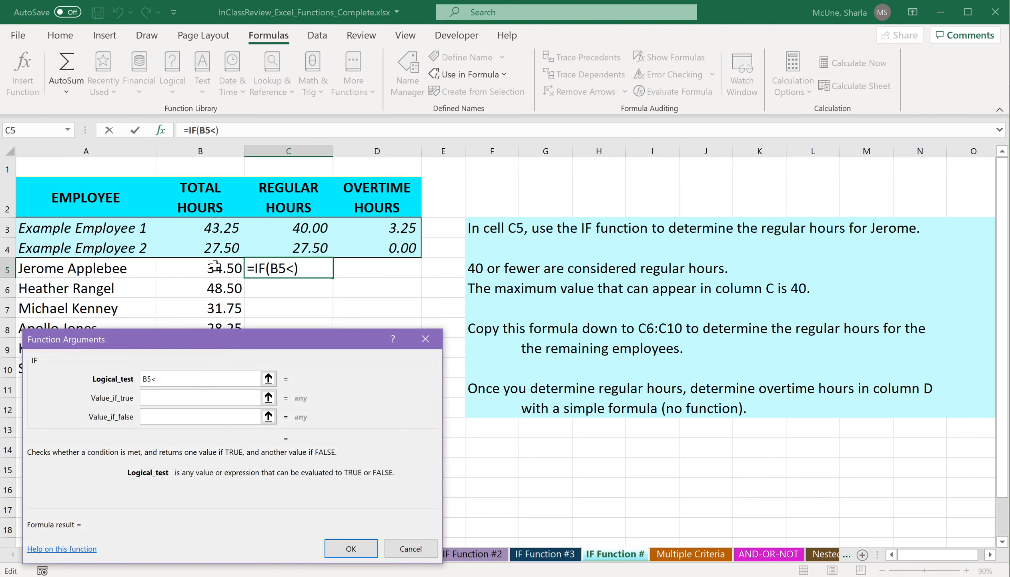
key(BackSpace)
text(>)
key(BackSpace)
text(>=)
text(40)
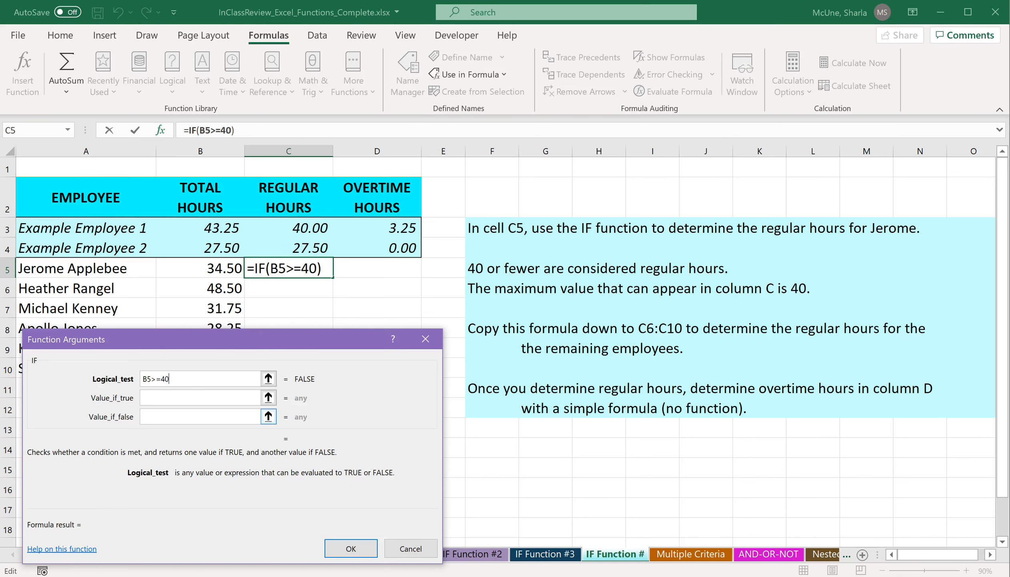
Set Value_if_true to 40 and Value_if_false to B5, and finish the IF function.
key(Tab)
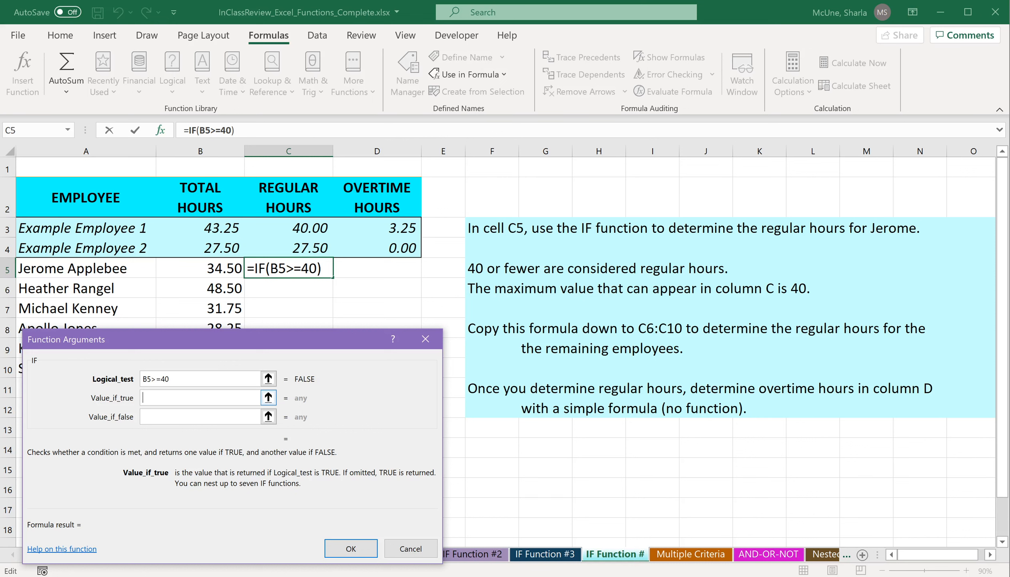
text(40)
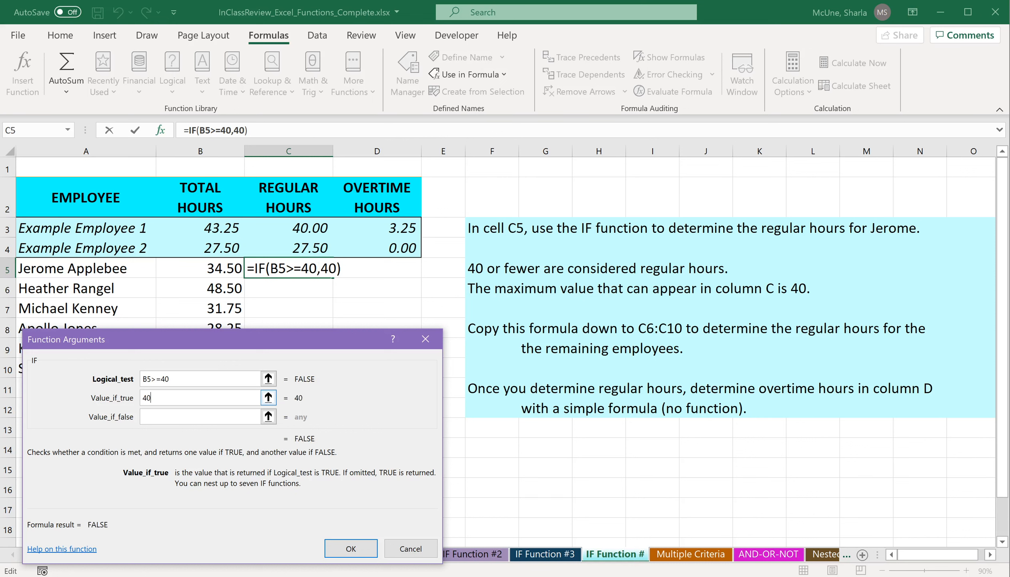
click(167, 417)
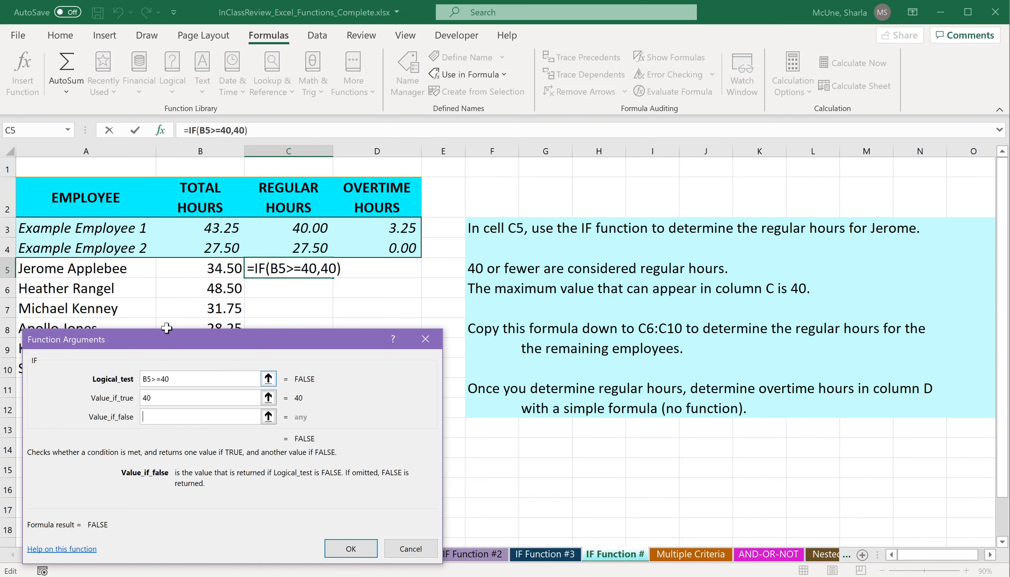
click(195, 271)
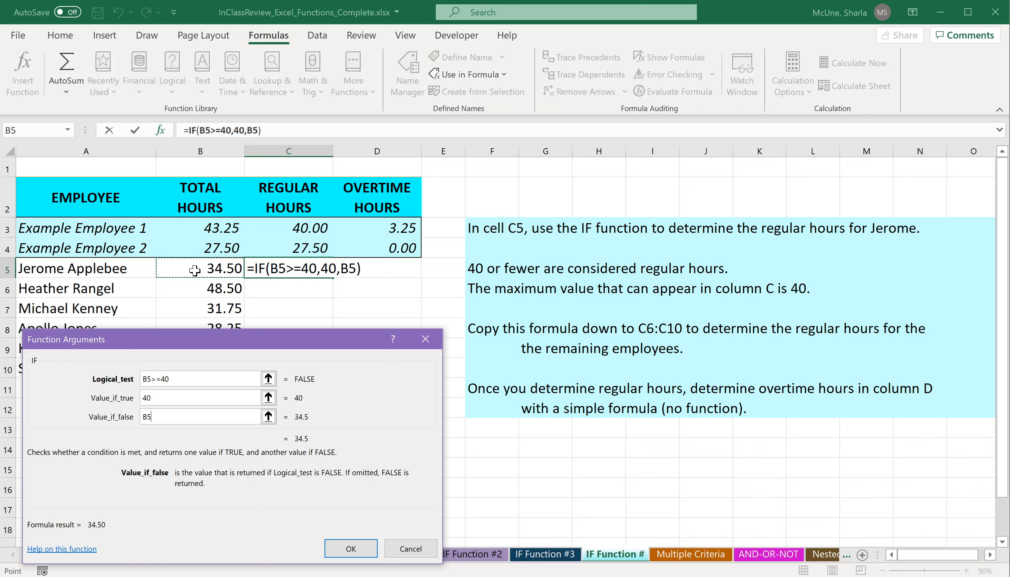
click(351, 548)
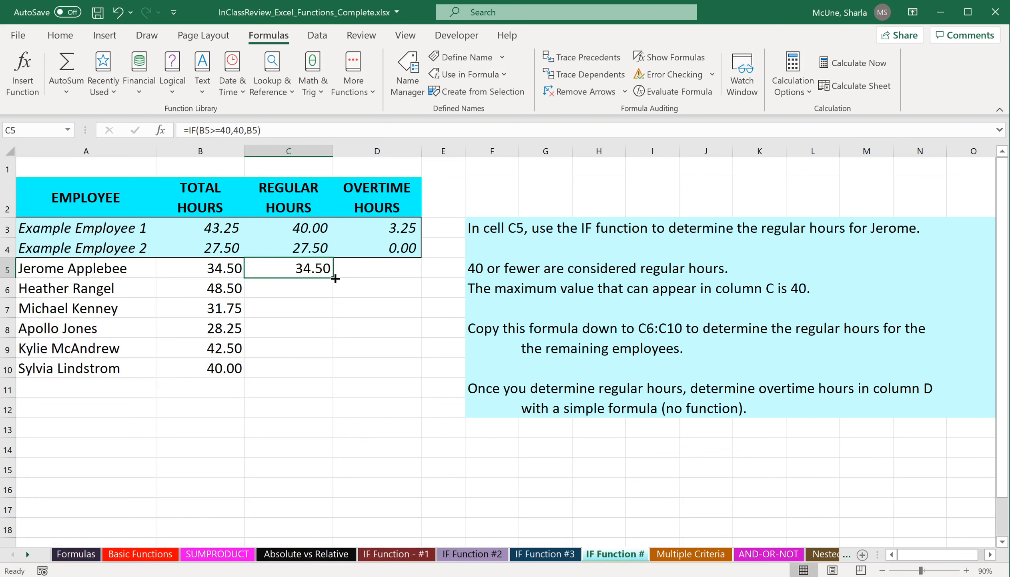
Fill the regular hours formula from C5 down to C10.
drag(334, 277, 334, 378)
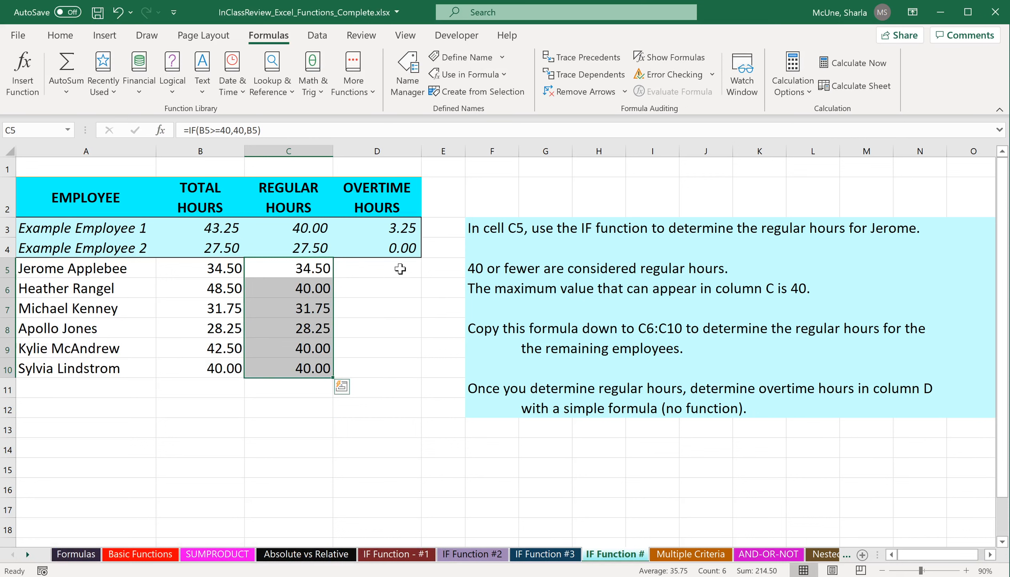
click(400, 269)
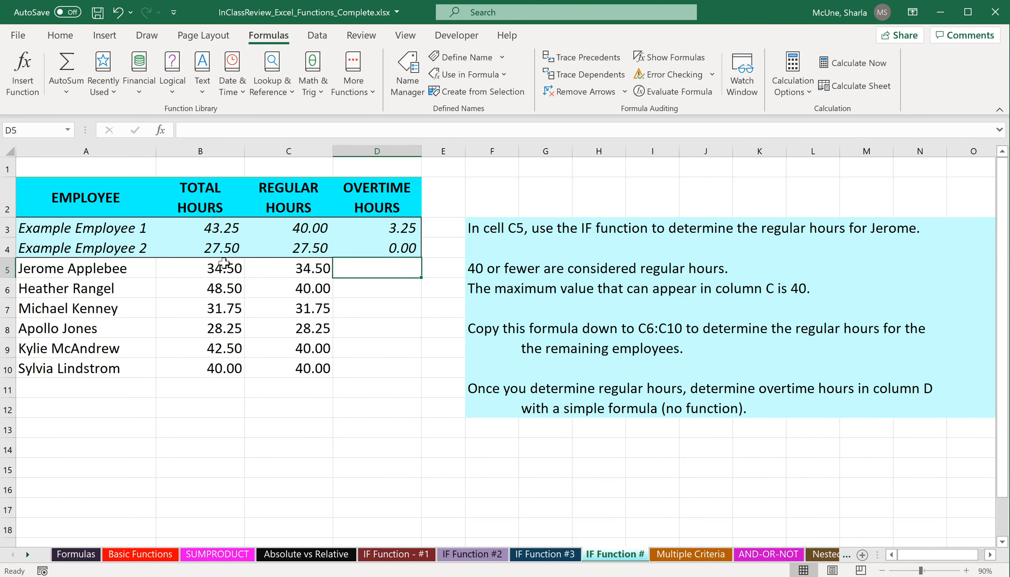
click(223, 266)
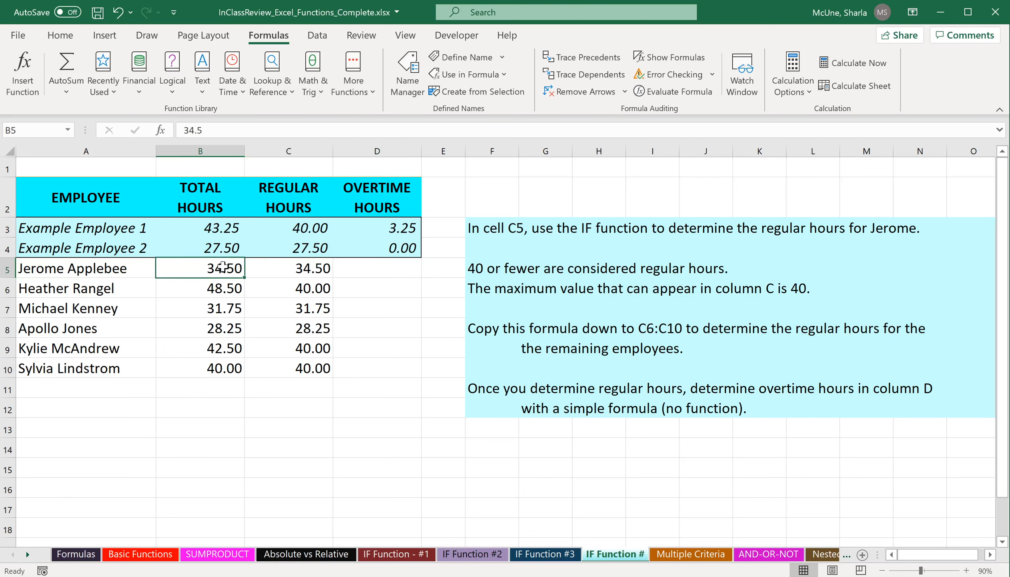
In D5, enter the overtime formula =B5-C5.
click(367, 275)
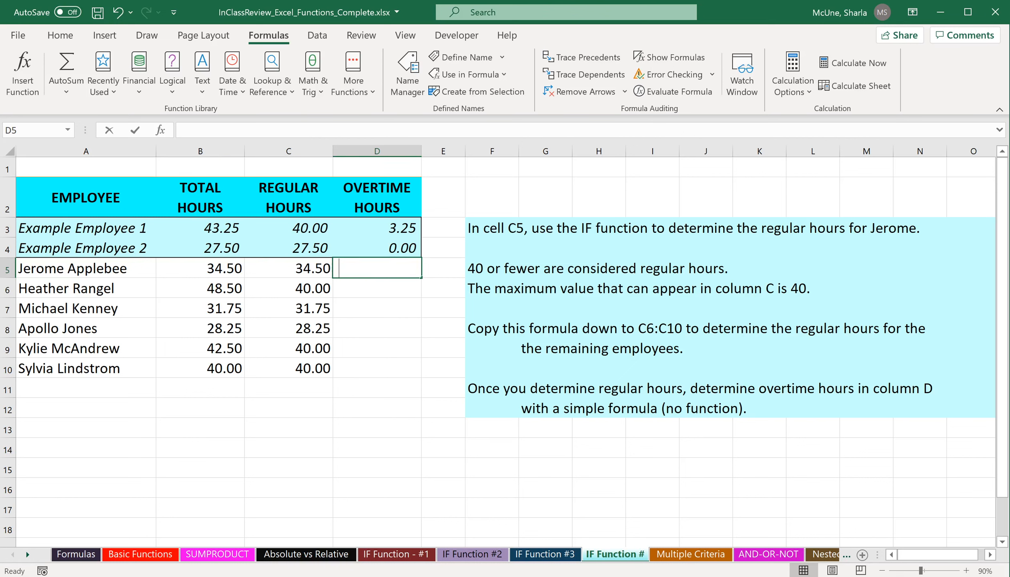
text(=)
click(217, 270)
text(-)
click(273, 275)
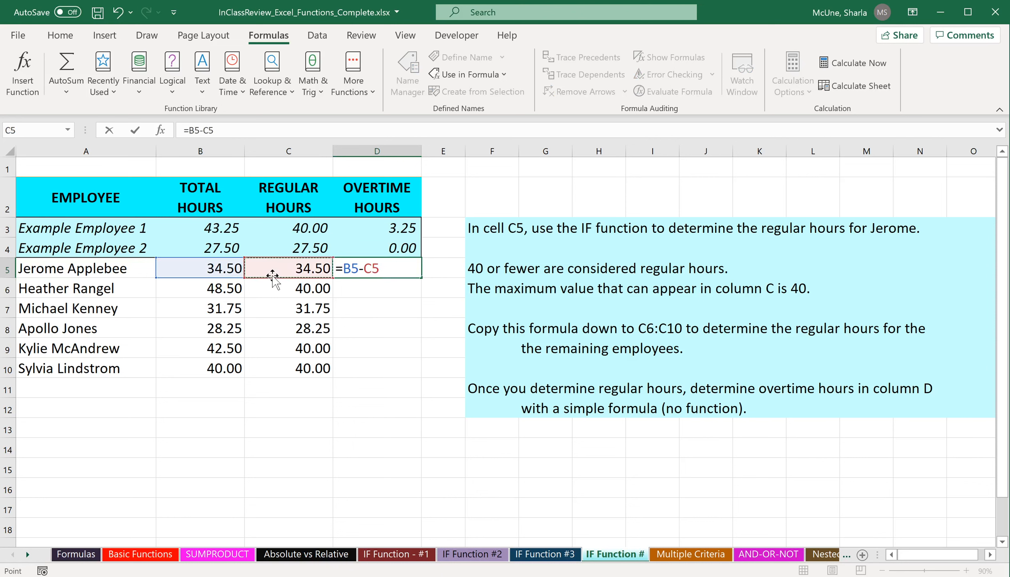
key(Return)
Fill the overtime formula from D5 down to D10 and check the copied formulas.
click(394, 269)
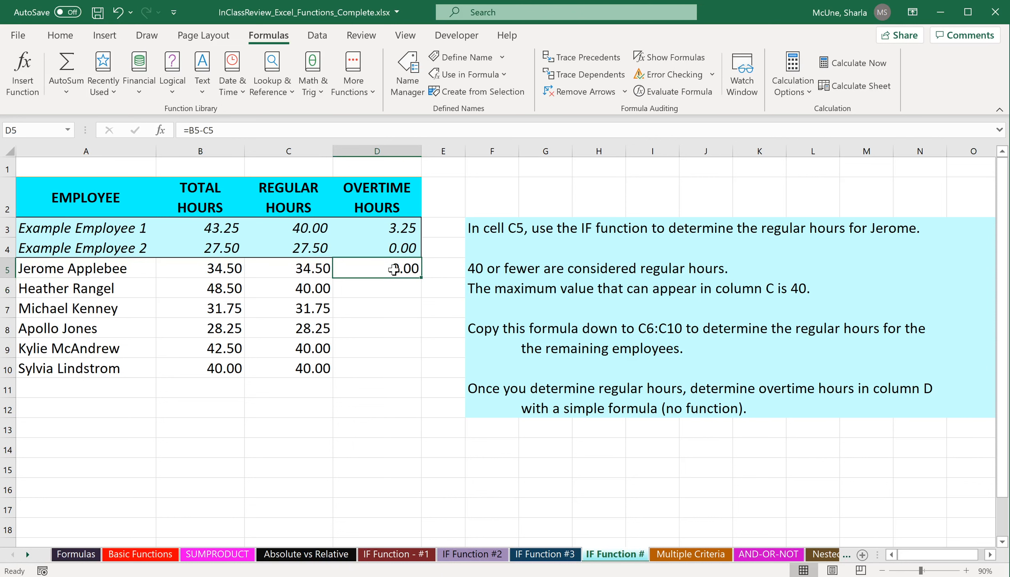
drag(422, 277, 423, 376)
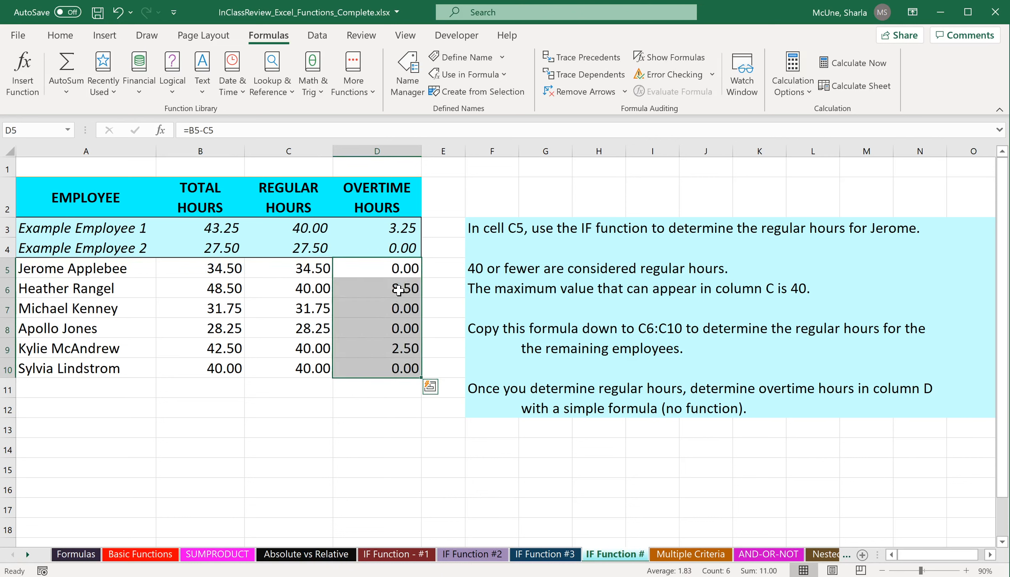
click(399, 289)
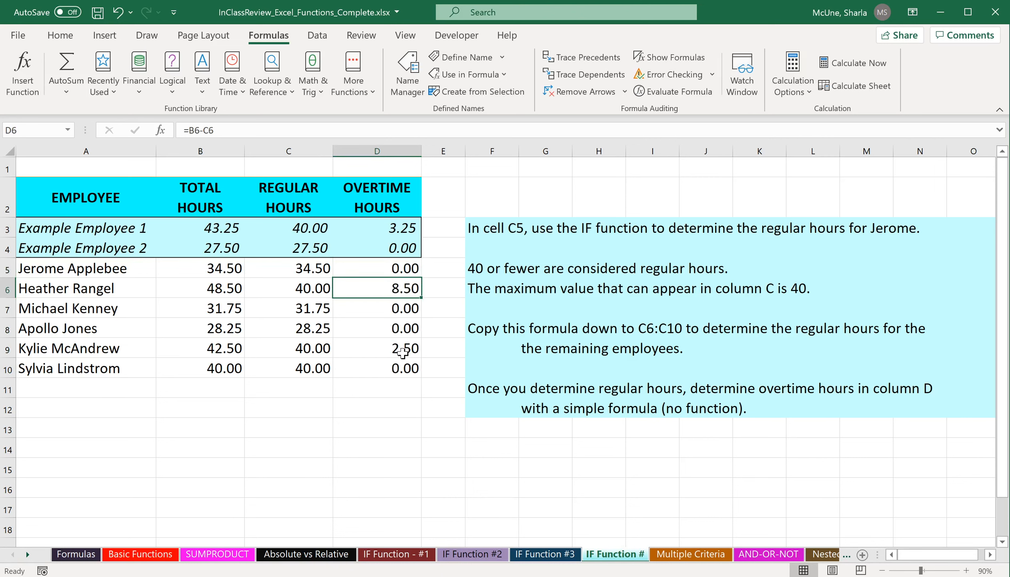
click(403, 351)
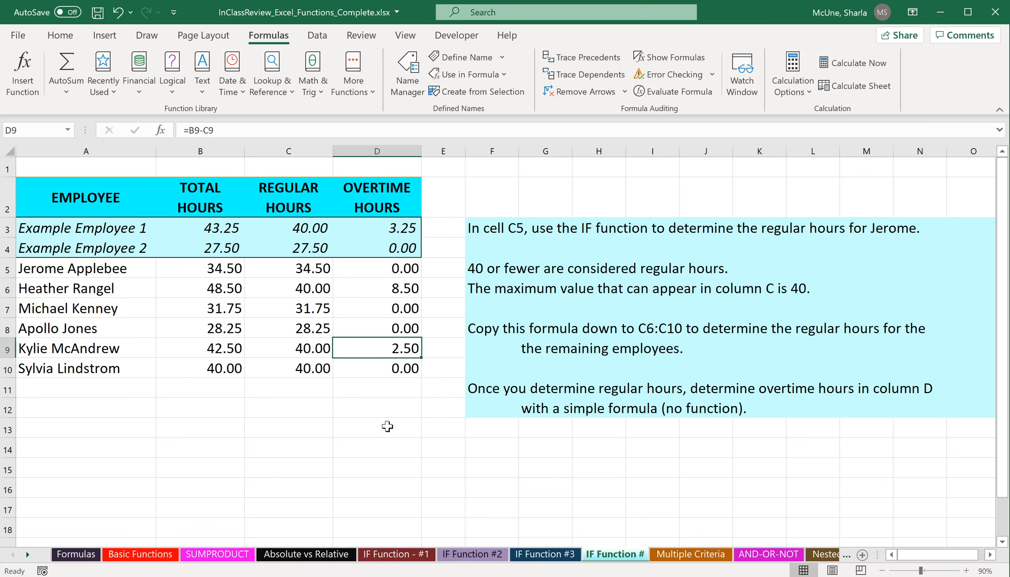